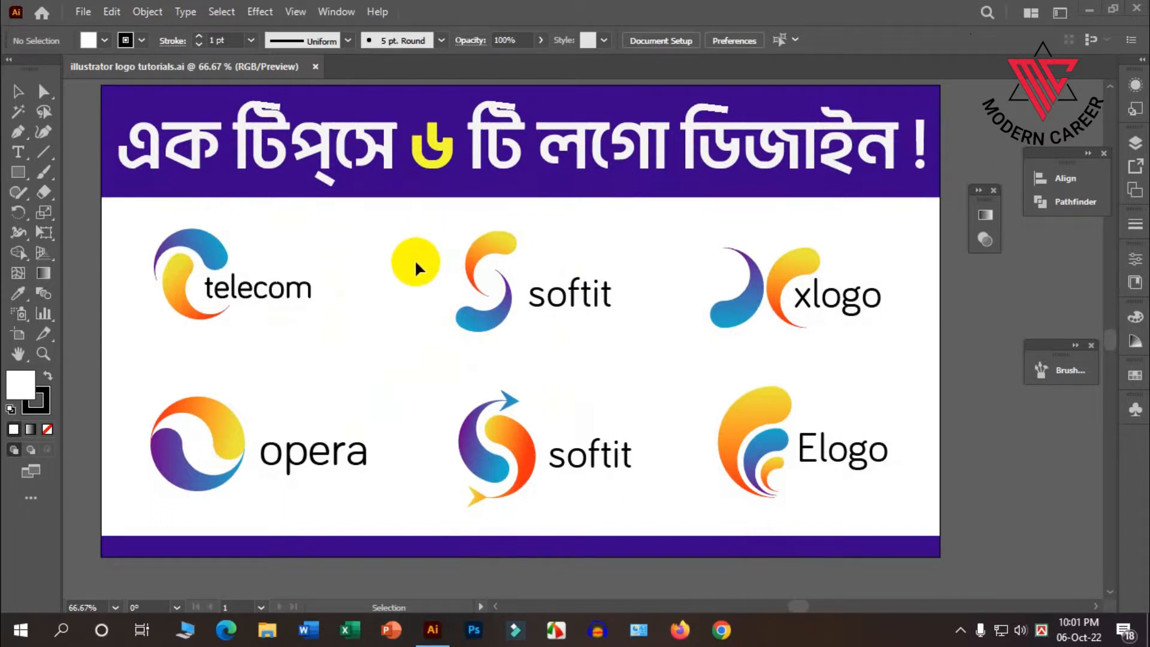
Examine the six sample logos on the artboard of the logo tutorial document.
{"action": "scroll", "coordinate": [410, 261], "scroll_direction": "up", "scroll_amount": 1}
{"action": "scroll", "coordinate": [455, 324], "scroll_direction": "down", "scroll_amount": 1}
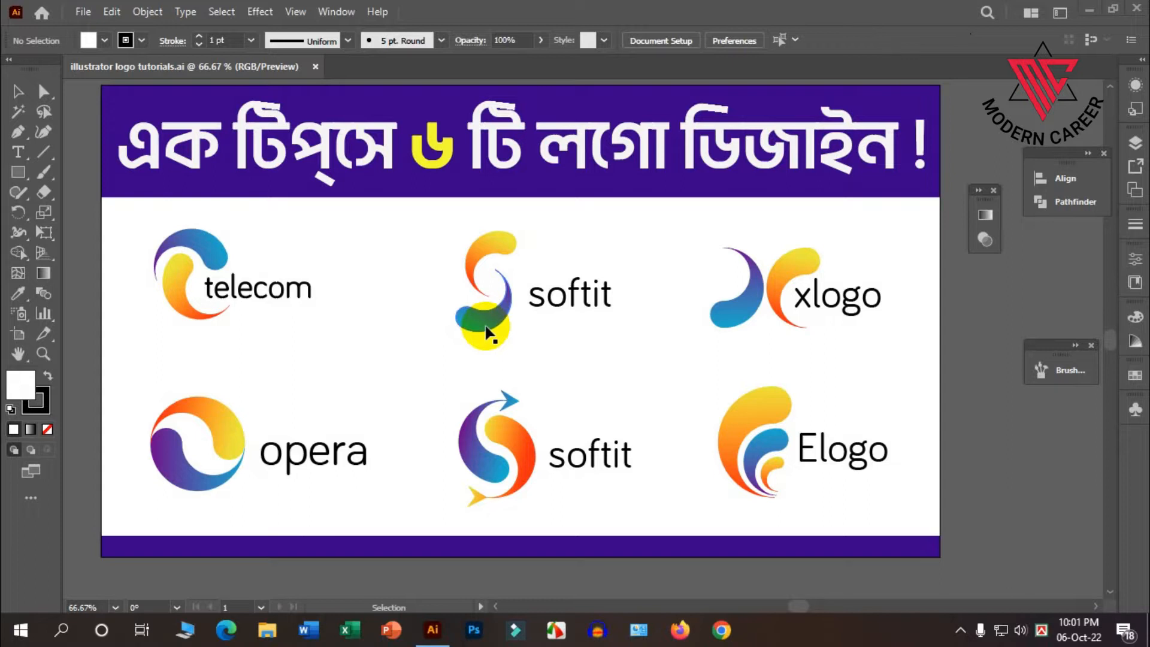
{"action": "scroll", "coordinate": [487, 328], "scroll_direction": "up", "scroll_amount": 3}
{"action": "scroll", "coordinate": [333, 349], "scroll_direction": "down", "scroll_amount": 4}
{"action": "scroll", "coordinate": [338, 344], "scroll_direction": "down", "scroll_amount": 1}
{"action": "scroll", "coordinate": [350, 357], "scroll_direction": "up", "scroll_amount": 1}
{"action": "scroll", "coordinate": [398, 364], "scroll_direction": "up", "scroll_amount": 1}
{"action": "scroll", "coordinate": [397, 364], "scroll_direction": "up", "scroll_amount": 3}
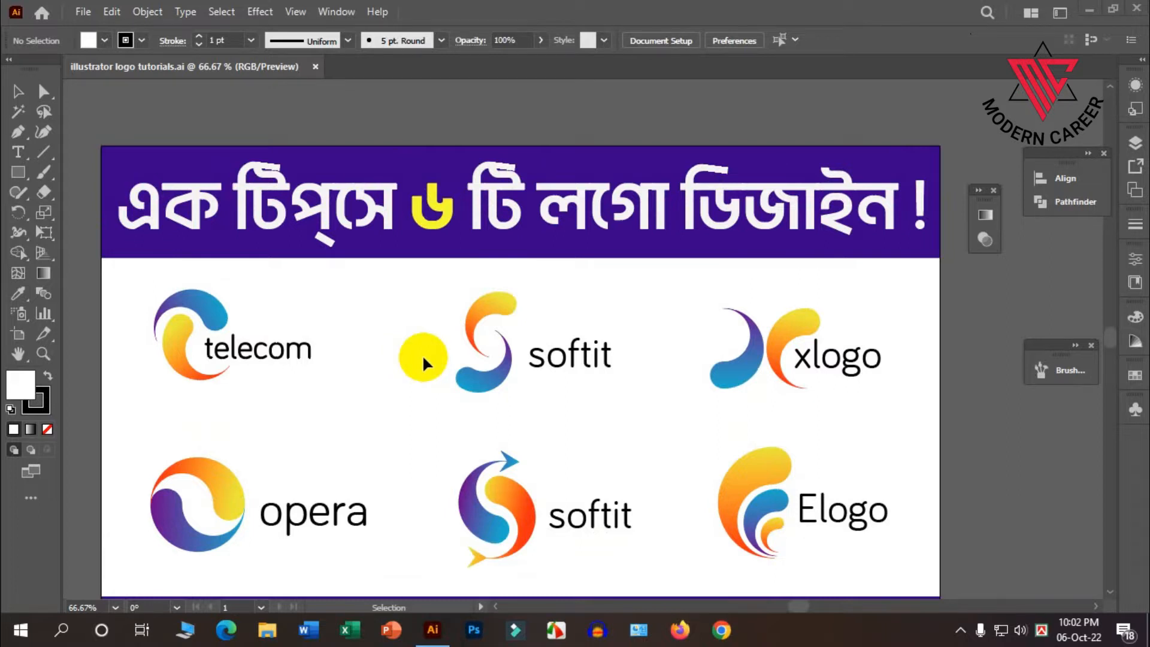
{"action": "scroll", "coordinate": [422, 354], "scroll_direction": "down", "scroll_amount": 1}
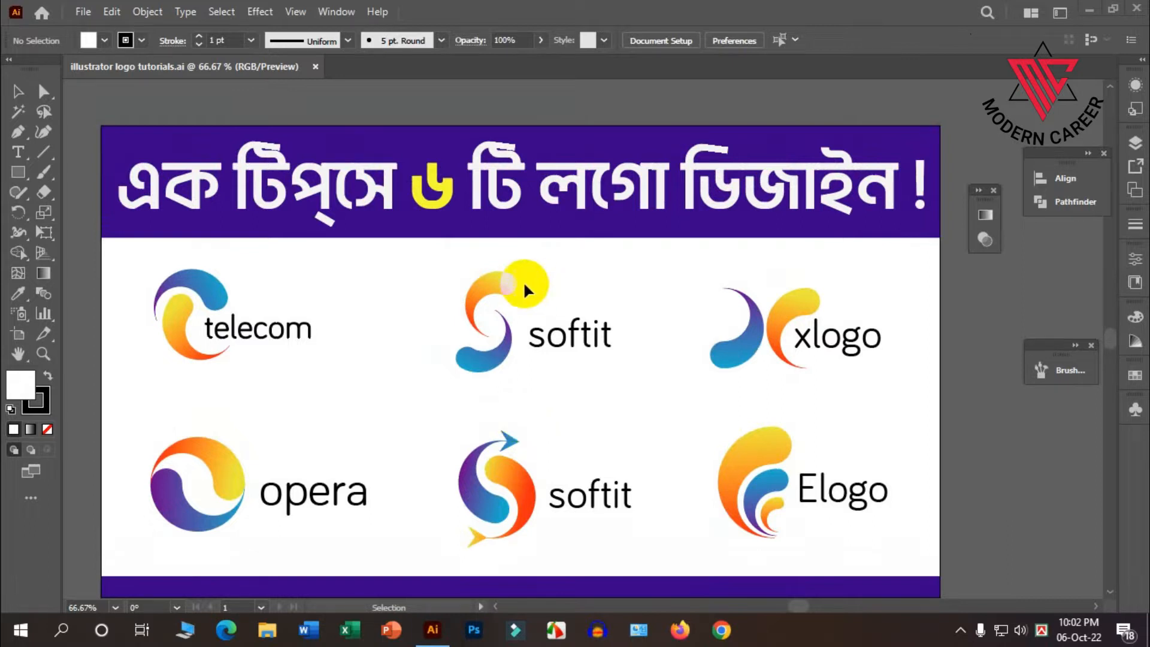
{"action": "scroll", "coordinate": [523, 282], "scroll_direction": "down", "scroll_amount": 1}
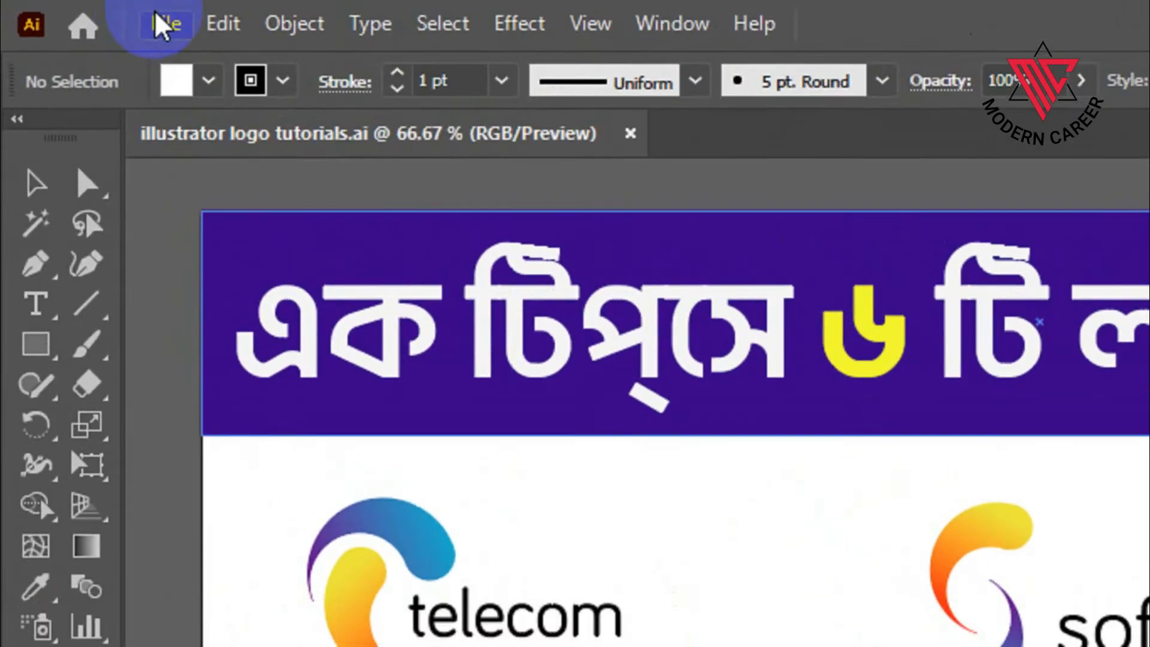
Create a new landscape document of 1280 x 720 px with RGB color and High (300 ppi) raster effects.
{"action": "left_click", "coordinate": [79, 12]}
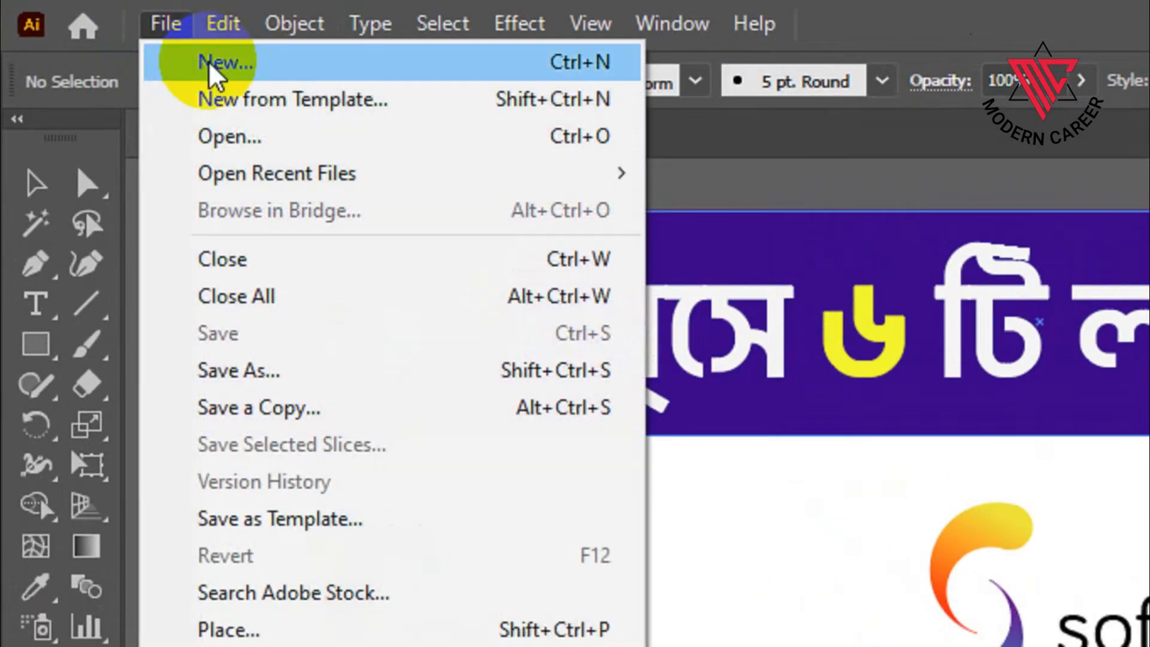
{"action": "left_click", "coordinate": [211, 63]}
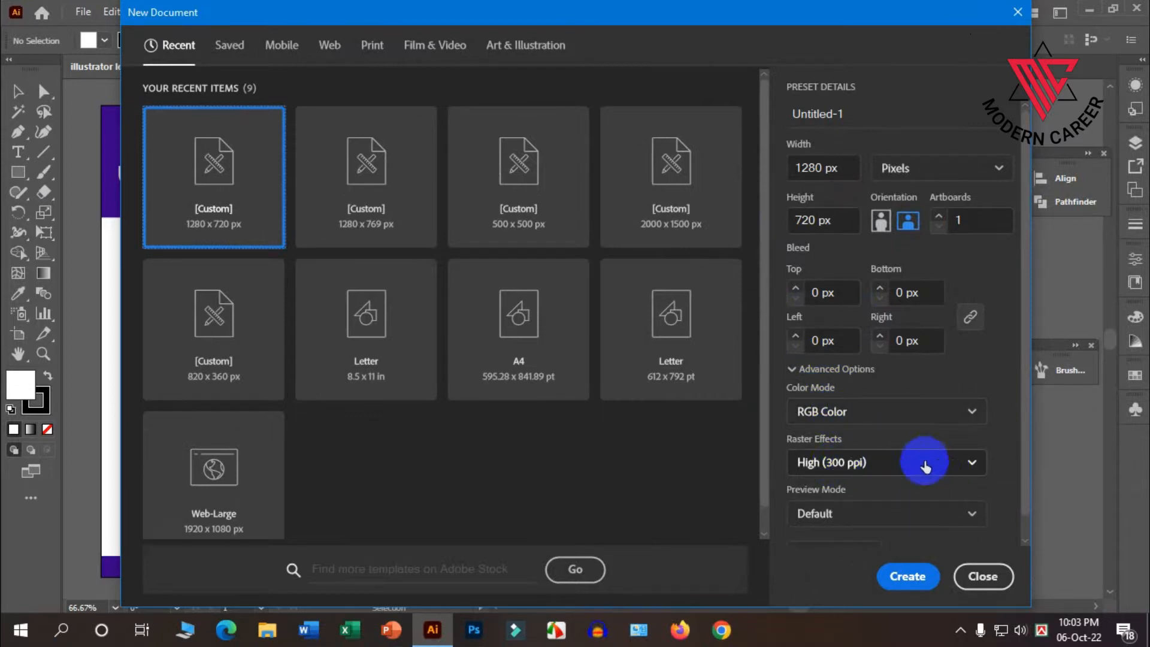
{"action": "left_click", "coordinate": [914, 577]}
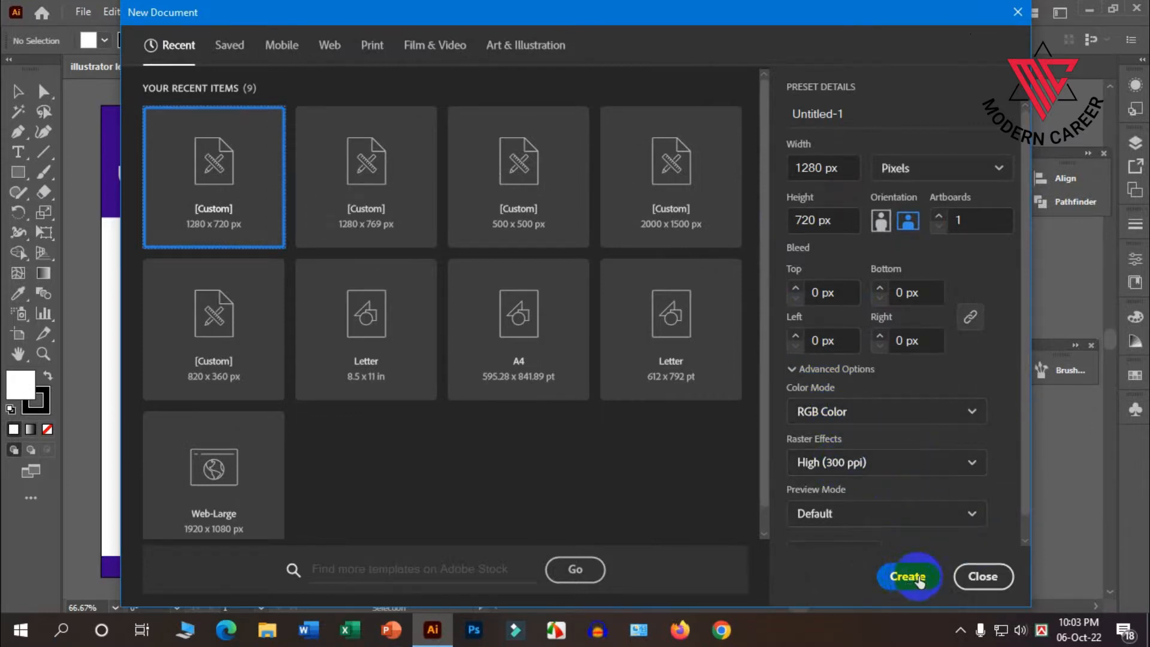
{"action": "left_click", "coordinate": [911, 578]}
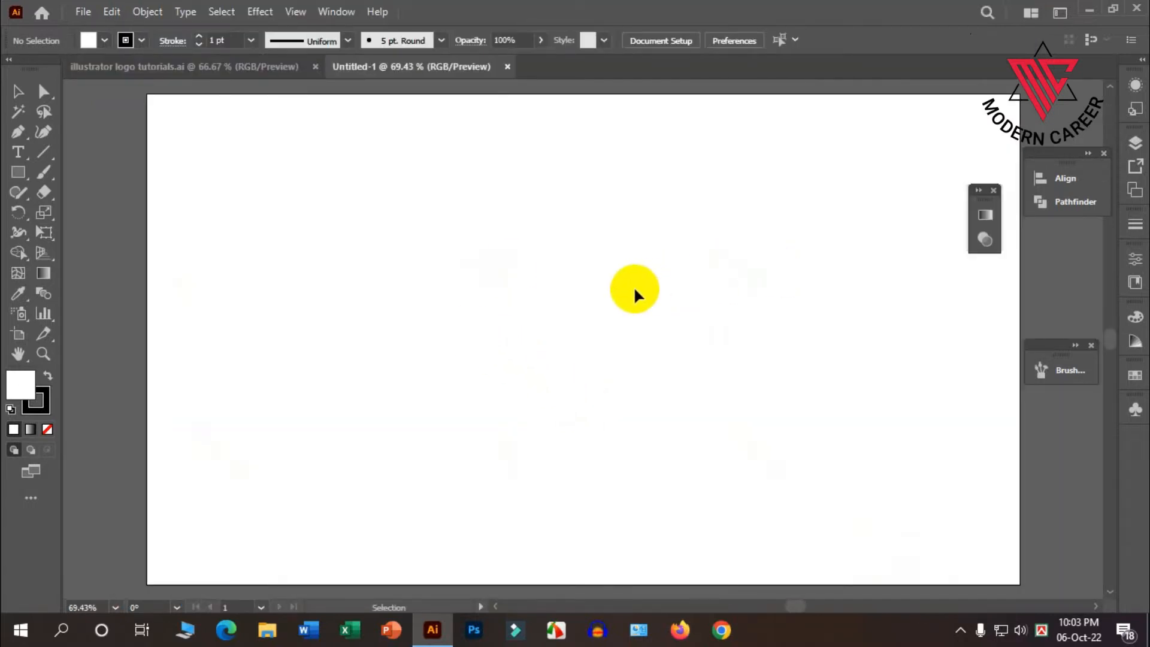
Check the sample logos again, then draw a circle with the Ellipse tool on the new document's blank artboard.
{"action": "left_click", "coordinate": [255, 67]}
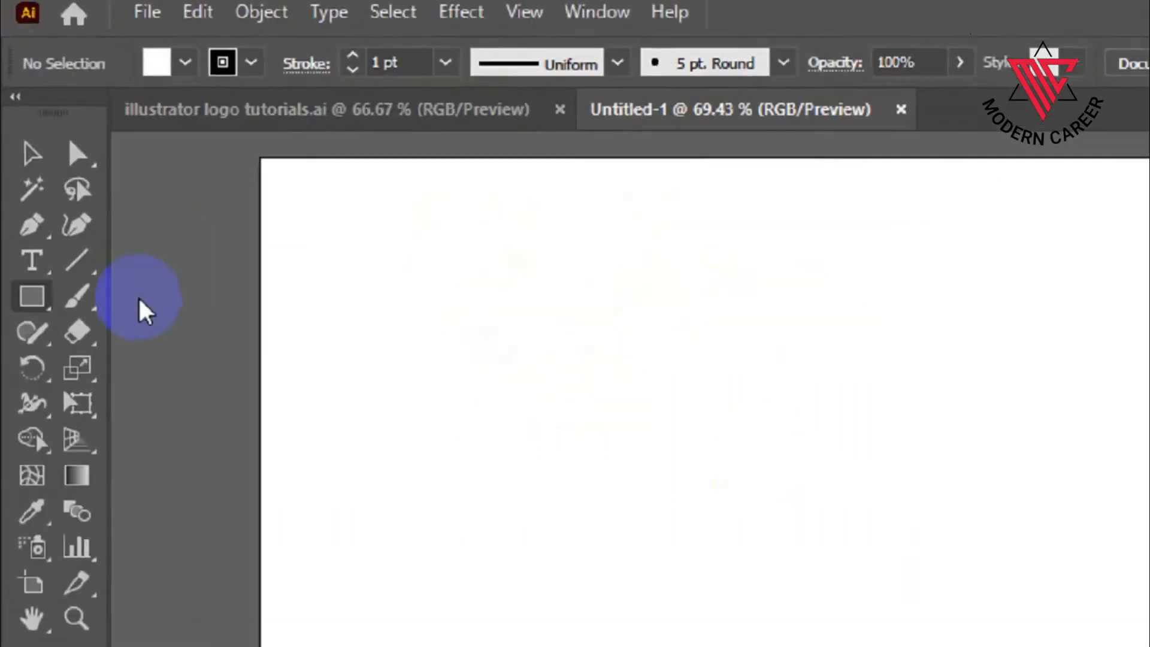
{"action": "left_click_drag", "start_coordinate": [18, 173], "coordinate": [99, 219]}
{"action": "left_click_drag", "start_coordinate": [199, 409], "coordinate": [196, 407]}
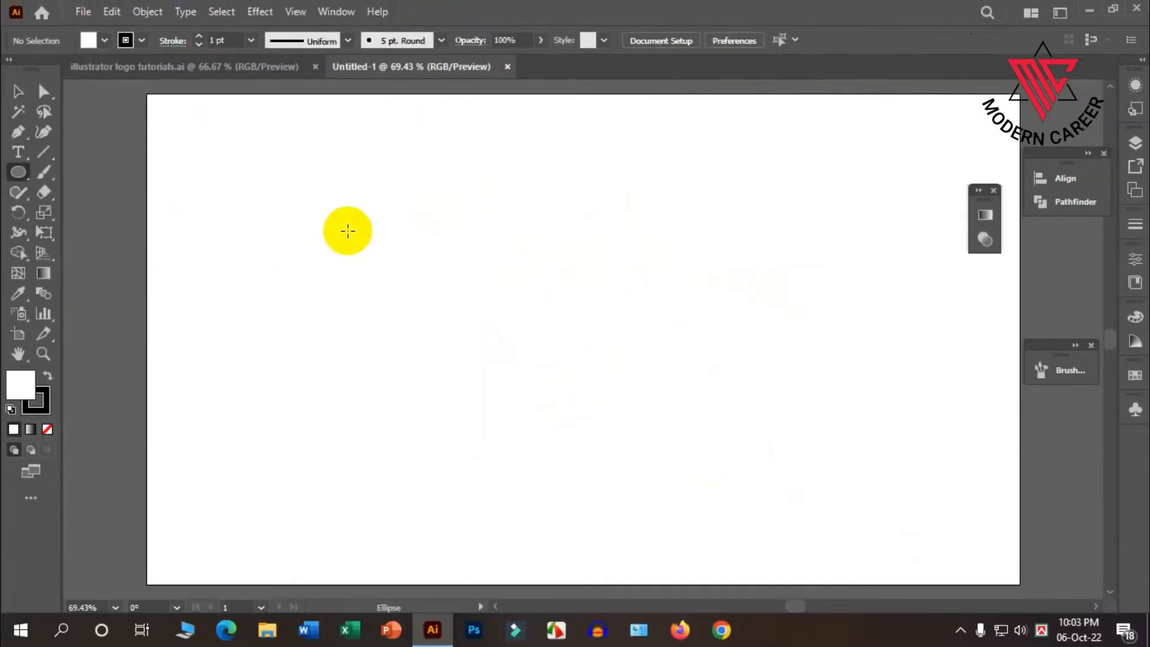
{"action": "left_click_drag", "start_coordinate": [347, 218], "coordinate": [489, 329]}
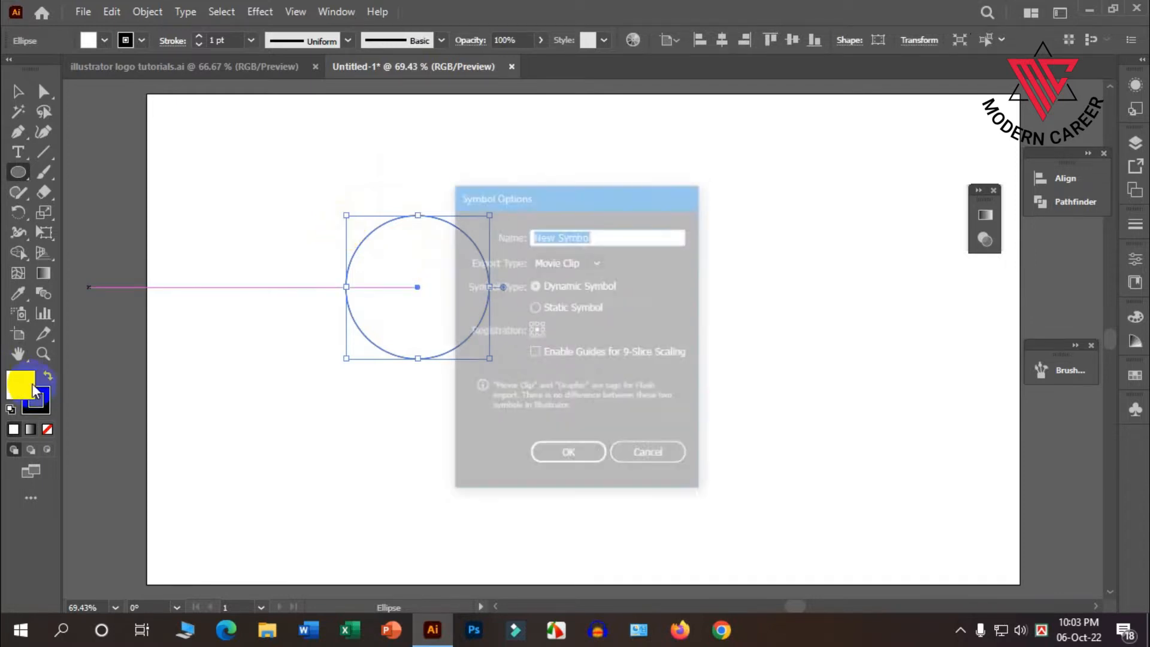
Dismiss the symbol options and remove the circle's fill, keeping its black outline.
{"action": "key", "text": "F8"}
{"action": "left_click", "coordinate": [662, 465]}
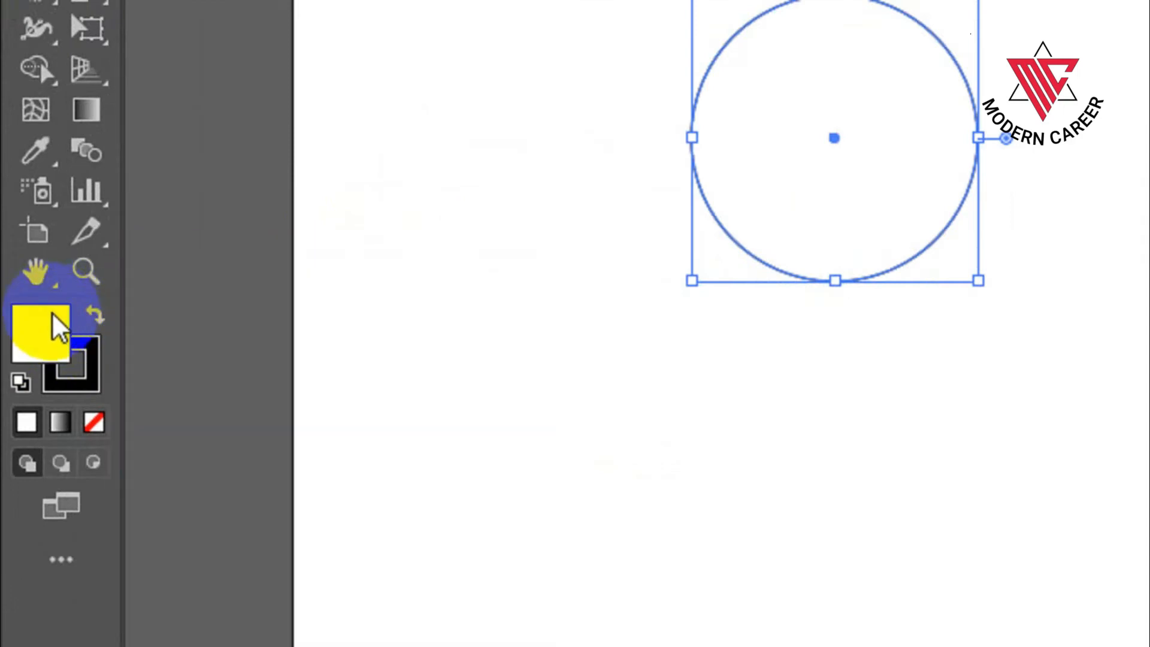
{"action": "left_click", "coordinate": [96, 379]}
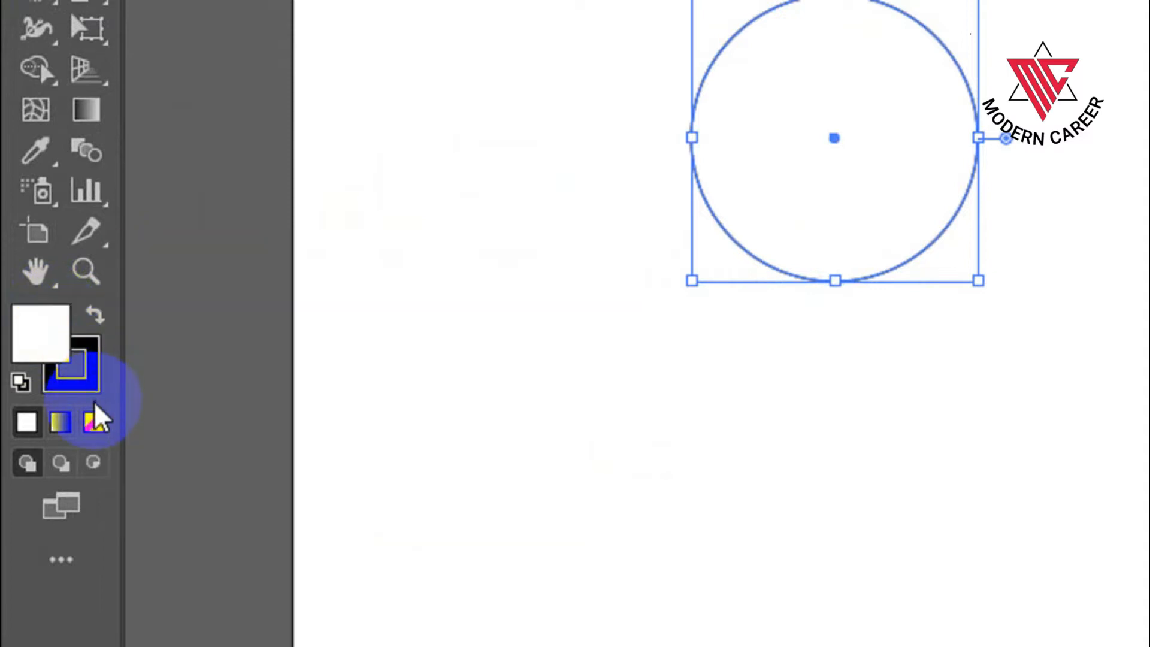
{"action": "left_click", "coordinate": [94, 421]}
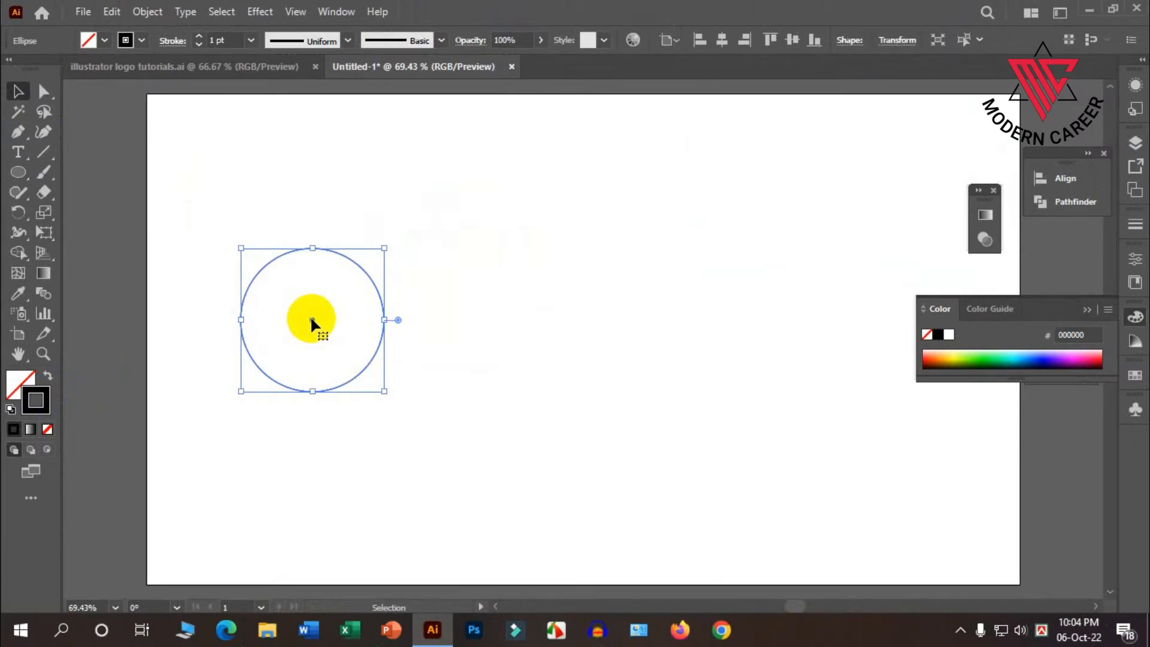
Duplicate the circle horizontally so the copy touches its right edge, and repeat the transformation for a row of three touching circles.
{"action": "left_click_drag", "start_coordinate": [311, 318], "coordinate": [393, 320]}
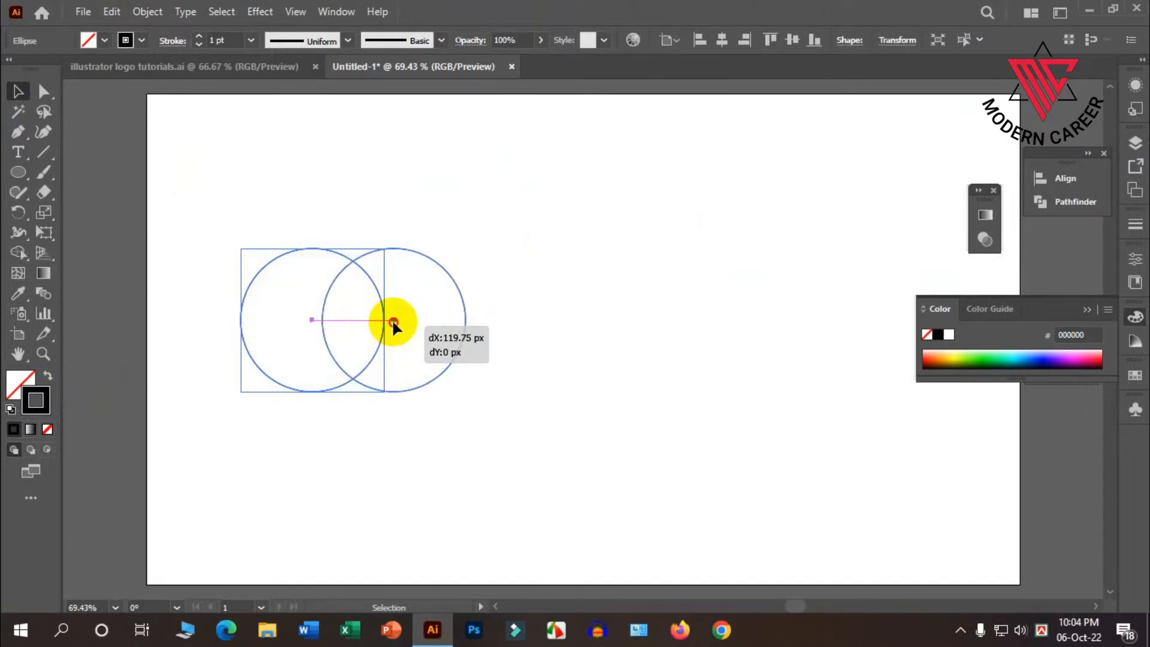
{"action": "left_click_drag", "start_coordinate": [393, 323], "coordinate": [453, 322]}
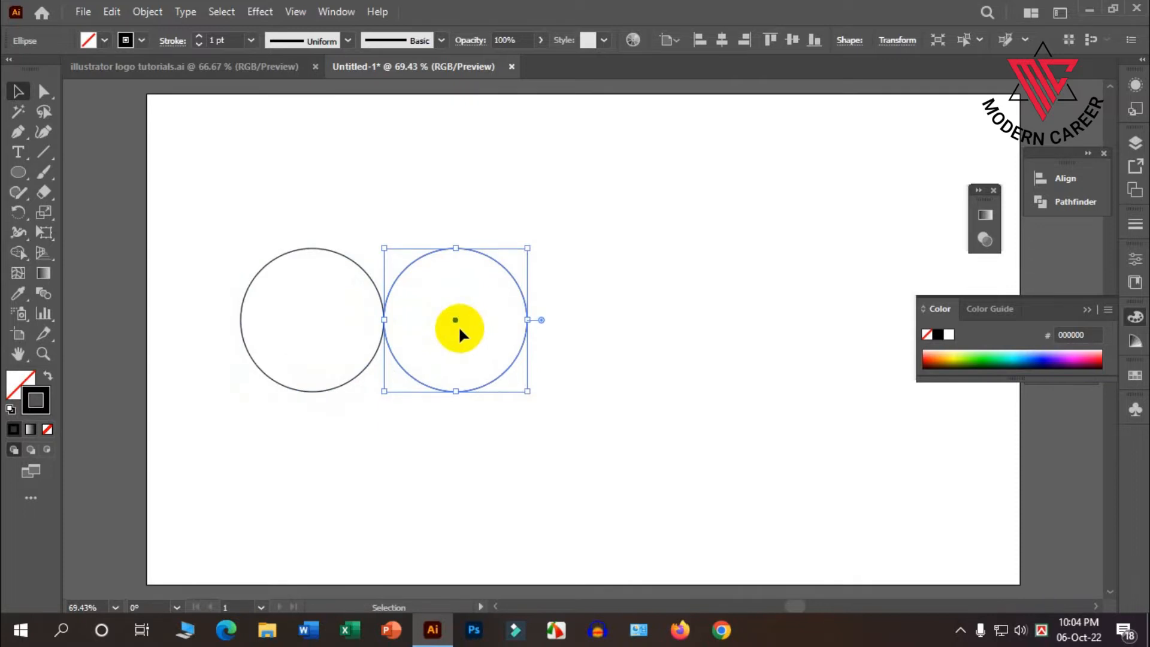
{"action": "key", "text": "ctrl+d"}
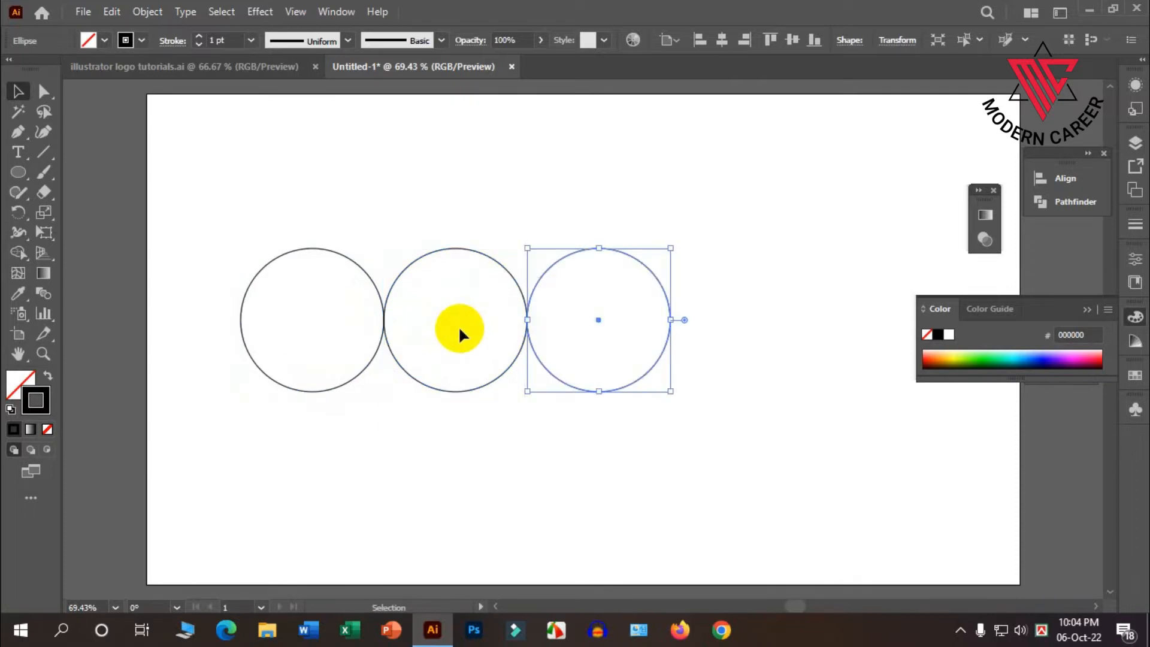
{"action": "left_click", "coordinate": [560, 225]}
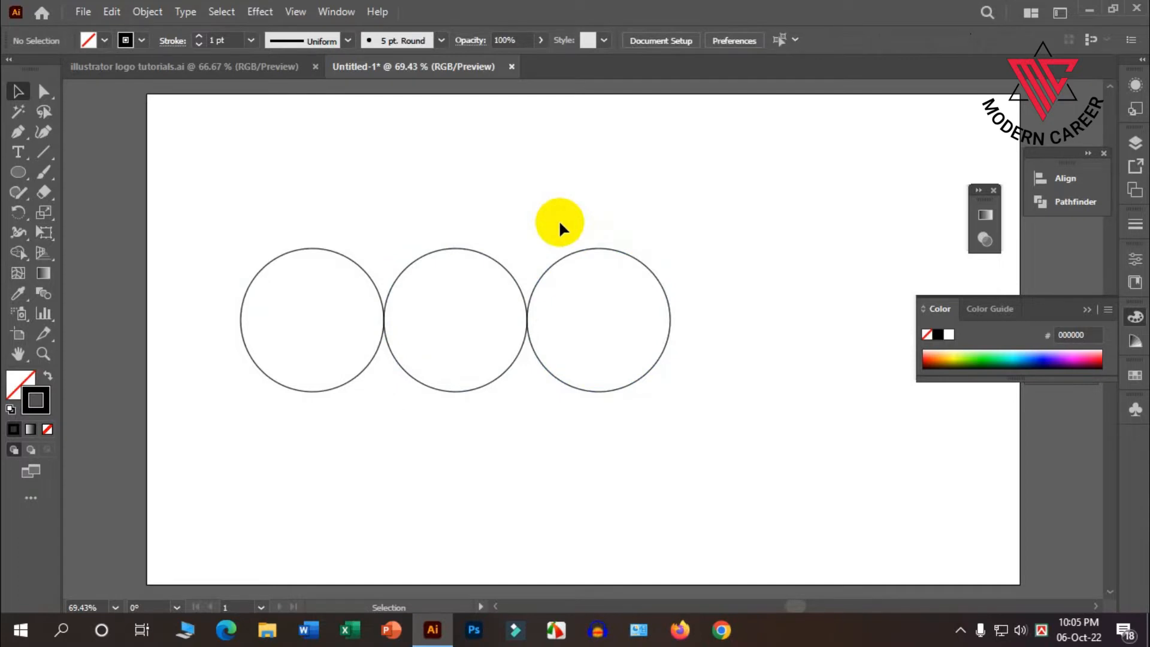
Copy the right circle, paste it in front, and scale the copy proportionally leftward to span the middle and right circles.
{"action": "left_click", "coordinate": [609, 246]}
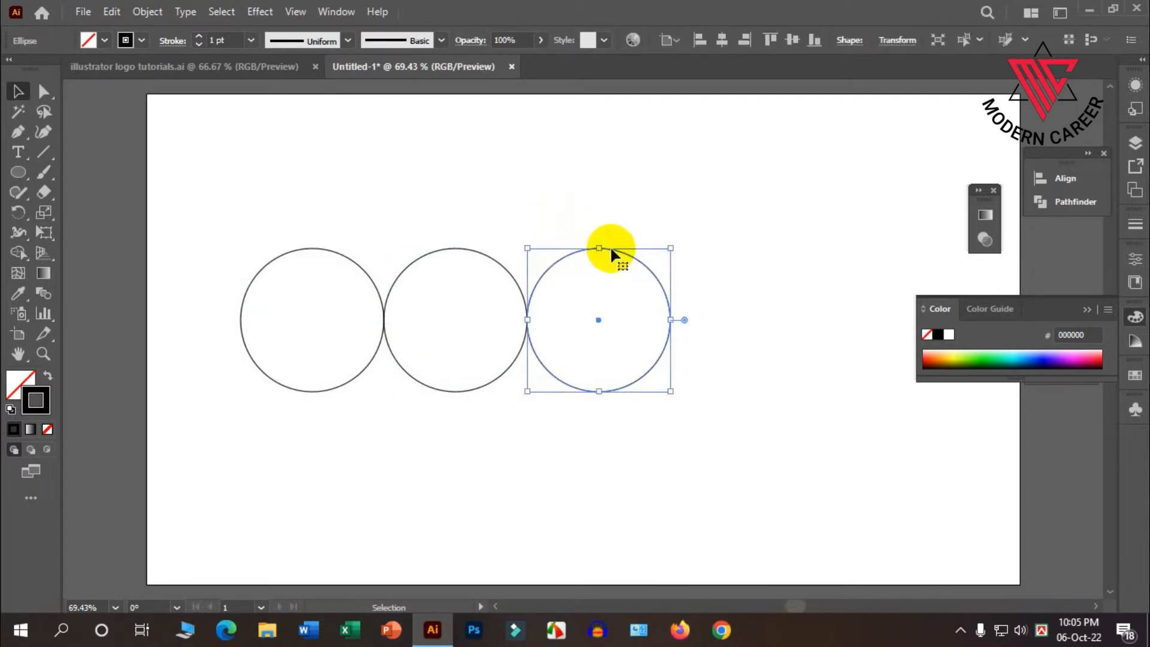
{"action": "scroll", "coordinate": [611, 251], "scroll_direction": "up", "scroll_amount": 1}
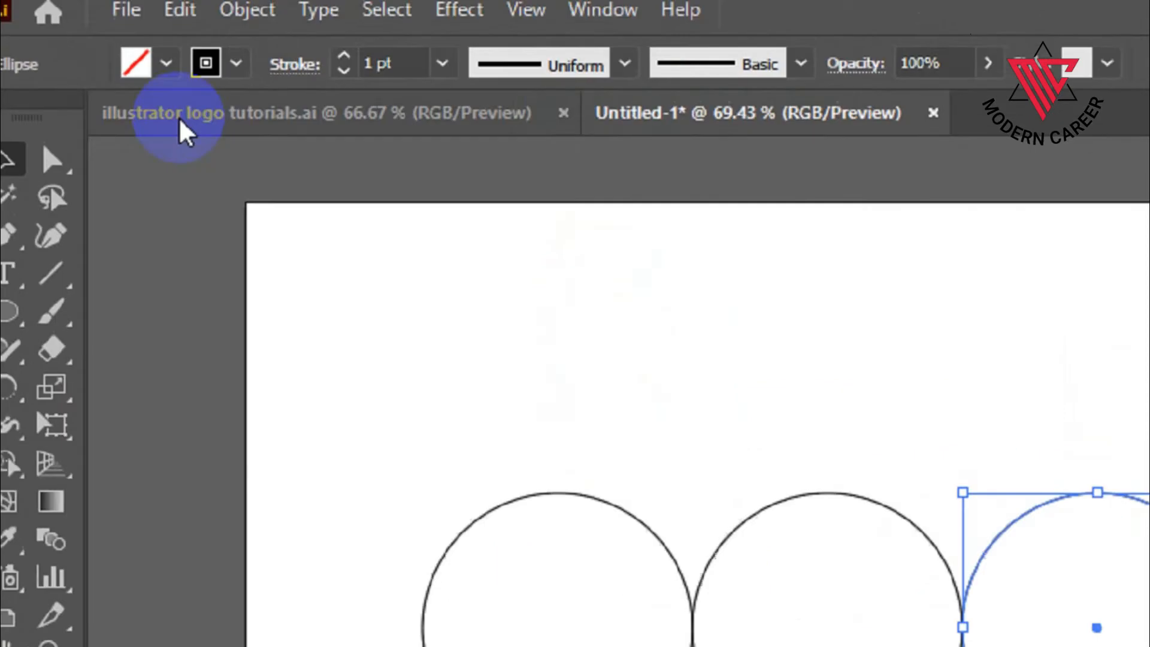
{"action": "left_click", "coordinate": [223, 24]}
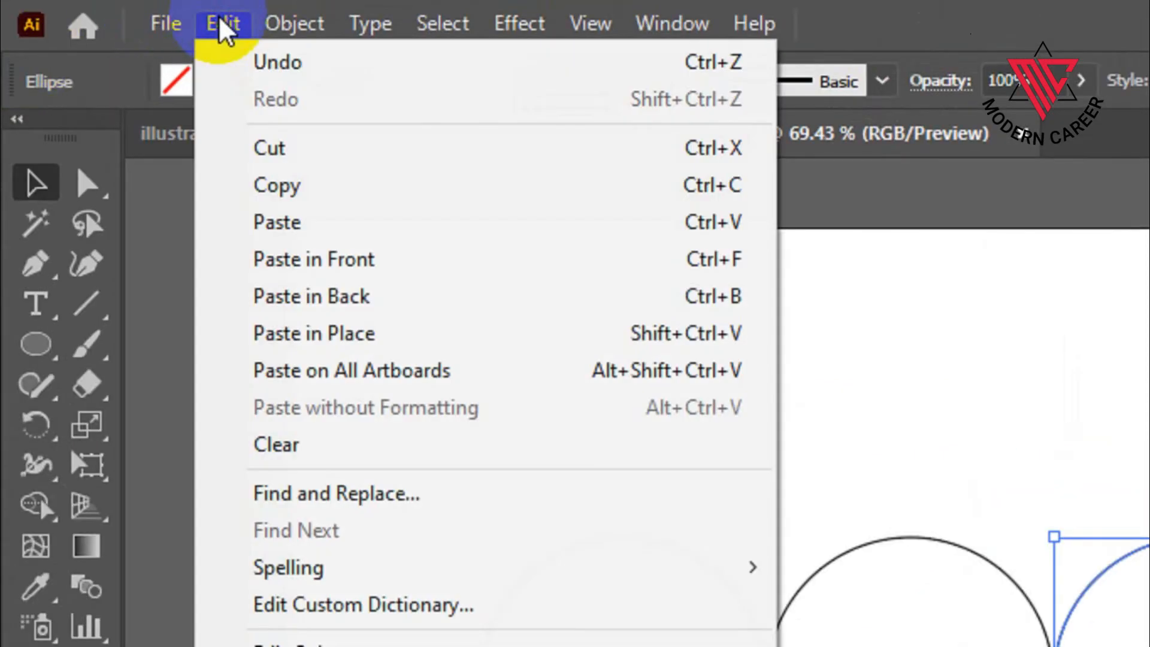
{"action": "left_click", "coordinate": [301, 185]}
{"action": "left_click", "coordinate": [222, 24]}
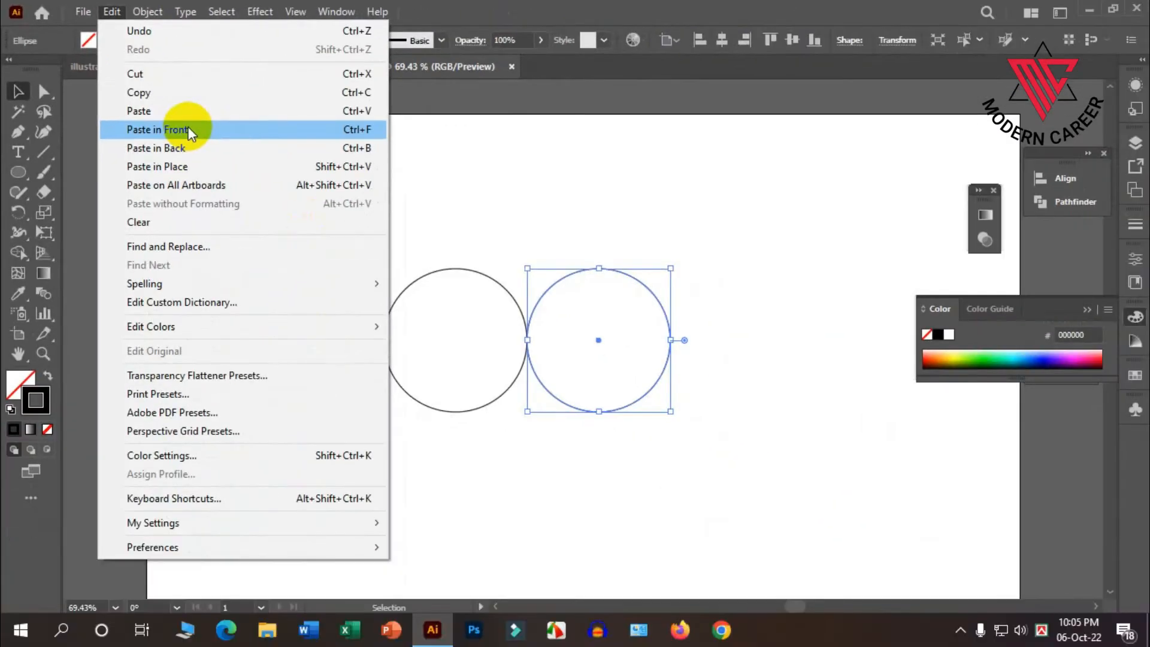
{"action": "left_click", "coordinate": [189, 130]}
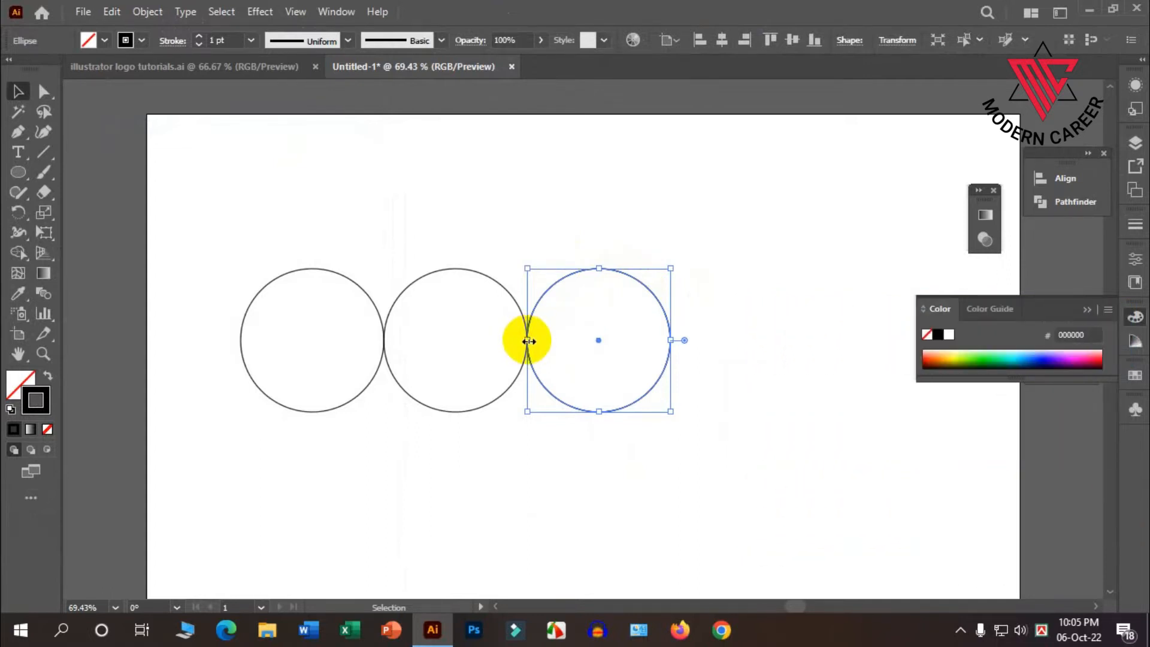
{"action": "left_click_drag", "start_coordinate": [528, 341], "coordinate": [383, 340]}
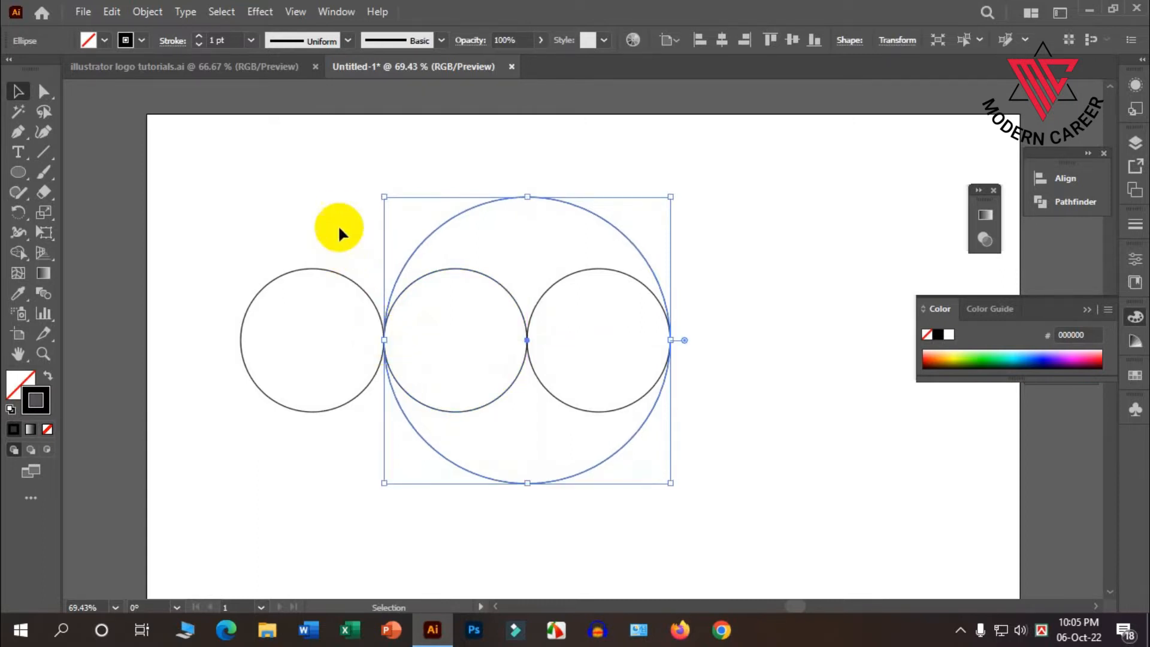
Copy the left circle, paste it in front, and scale the copy proportionally rightward to span the left and middle circles.
{"action": "left_click", "coordinate": [338, 214]}
{"action": "left_click", "coordinate": [306, 271]}
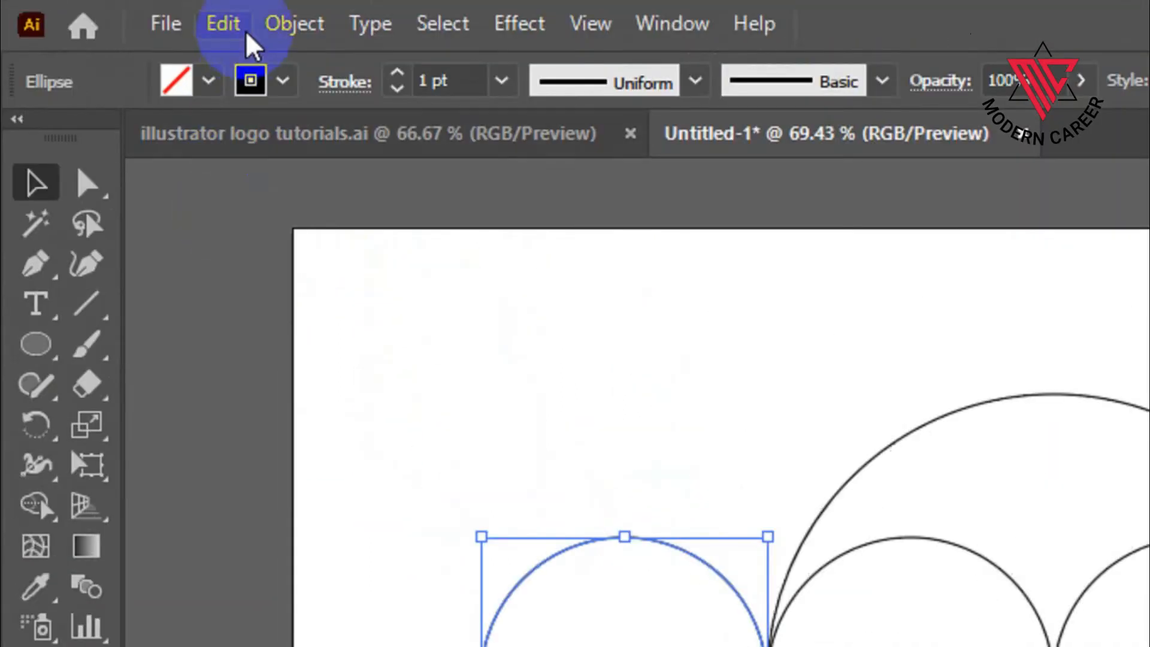
{"action": "left_click", "coordinate": [244, 30]}
{"action": "left_click", "coordinate": [277, 185]}
{"action": "left_click", "coordinate": [235, 25]}
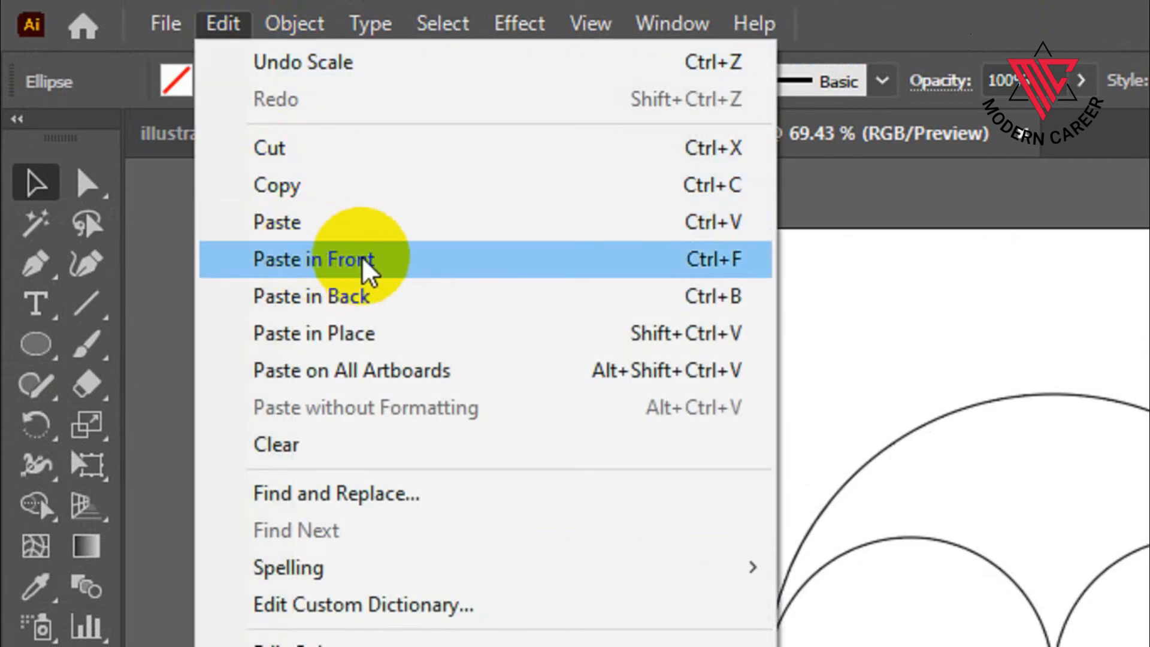
{"action": "left_click", "coordinate": [368, 264]}
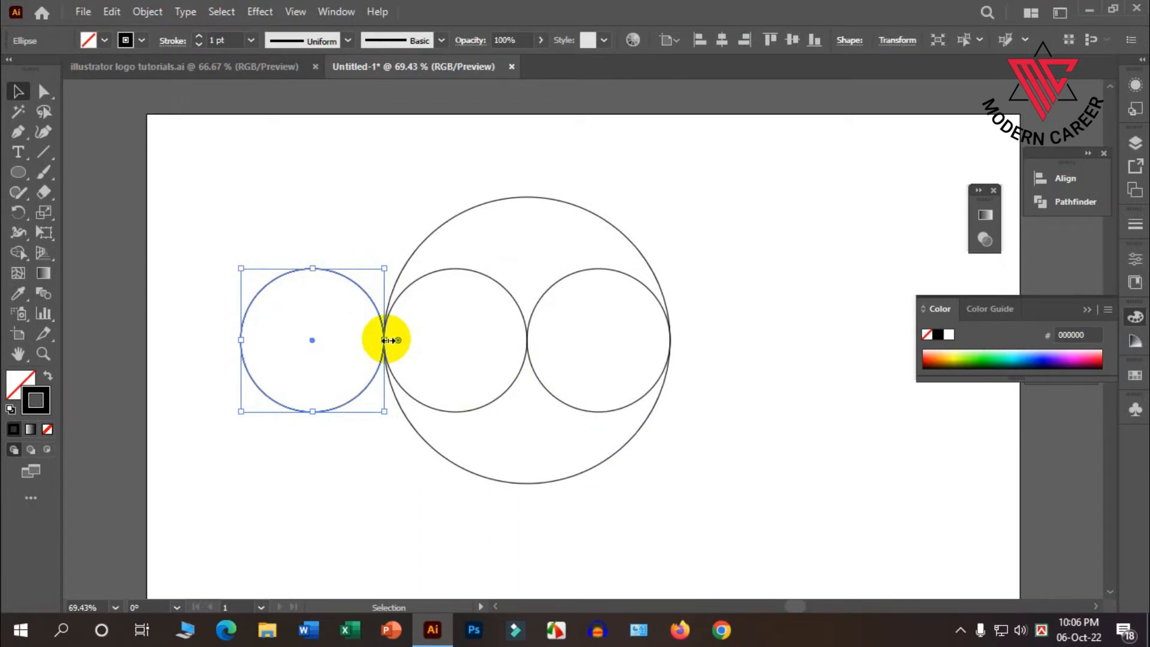
{"action": "left_click_drag", "start_coordinate": [384, 340], "coordinate": [528, 340]}
Select all five circles, scale them down proportionally, and move them closer to the artboard's center.
{"action": "scroll", "coordinate": [562, 336], "scroll_direction": "down", "scroll_amount": 1}
{"action": "scroll", "coordinate": [562, 336], "scroll_direction": "down", "scroll_amount": 1}
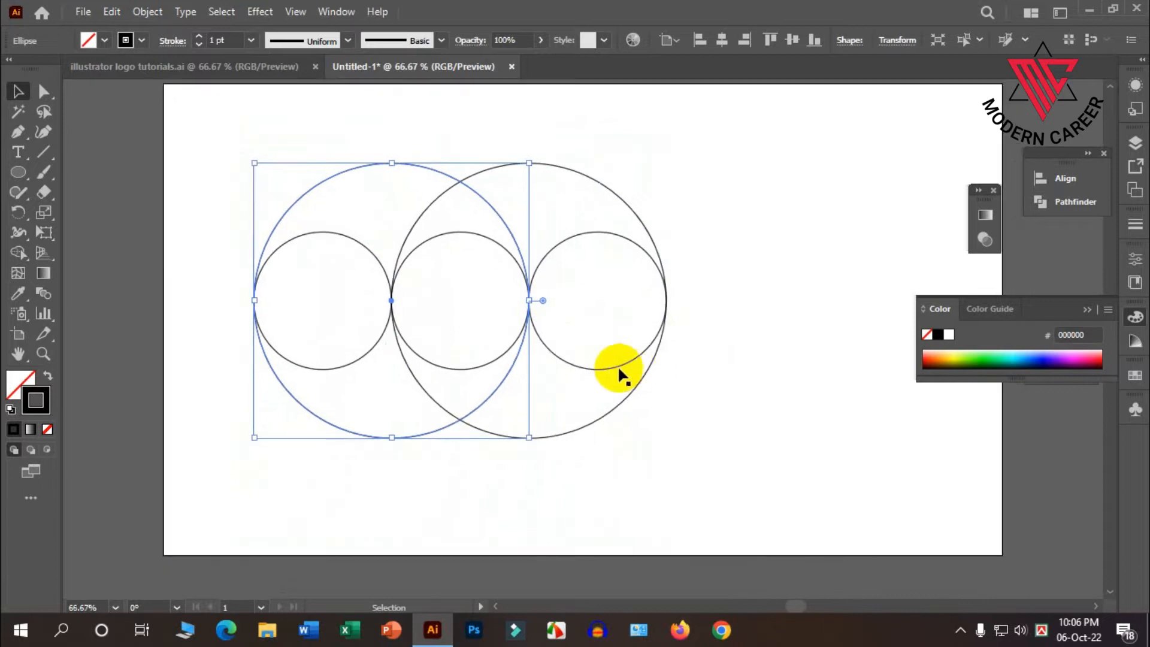
{"action": "scroll", "coordinate": [653, 372], "scroll_direction": "up", "scroll_amount": 1}
{"action": "left_click", "coordinate": [436, 365]}
{"action": "scroll", "coordinate": [457, 367], "scroll_direction": "down", "scroll_amount": 1}
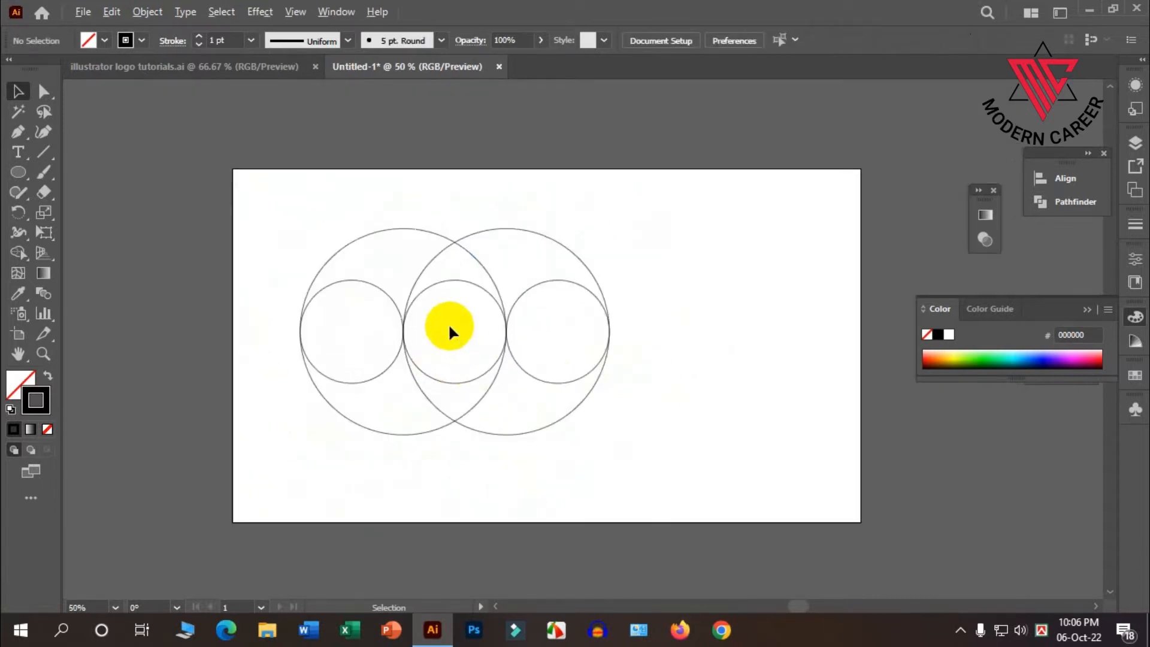
{"action": "scroll", "coordinate": [449, 332], "scroll_direction": "up", "scroll_amount": 1}
{"action": "left_click_drag", "start_coordinate": [727, 444], "coordinate": [293, 170]}
{"action": "left_click_drag", "start_coordinate": [662, 468], "coordinate": [604, 430]}
{"action": "left_click_drag", "start_coordinate": [456, 329], "coordinate": [501, 339]}
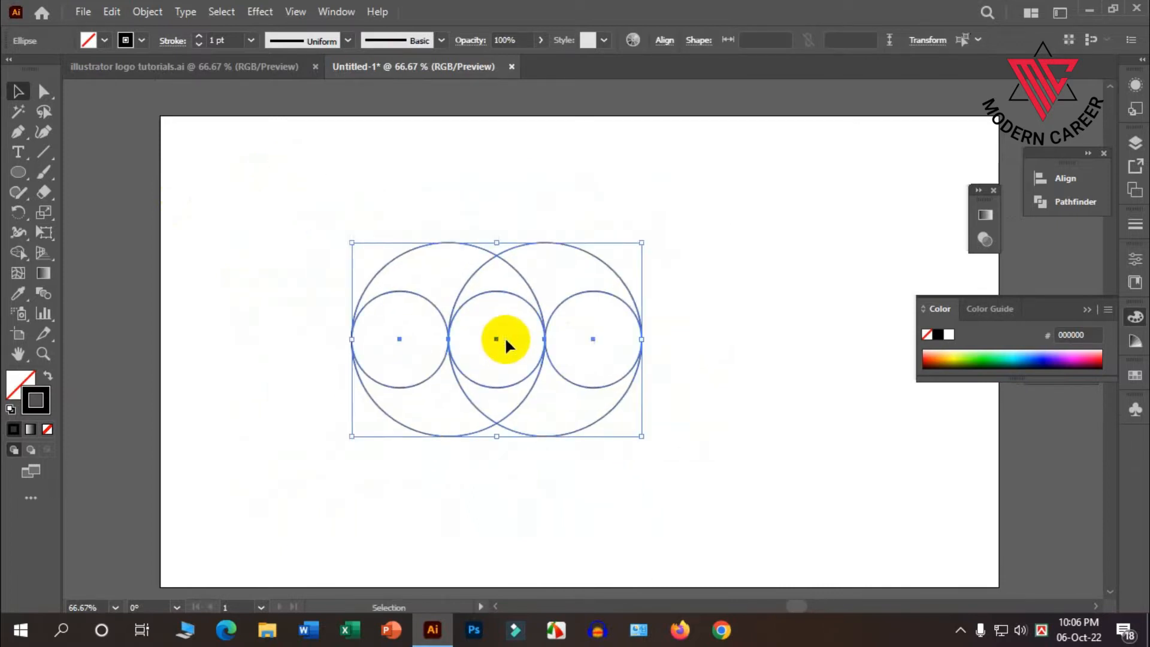
{"action": "scroll", "coordinate": [539, 347], "scroll_direction": "down", "scroll_amount": 1}
{"action": "left_click", "coordinate": [681, 367]}
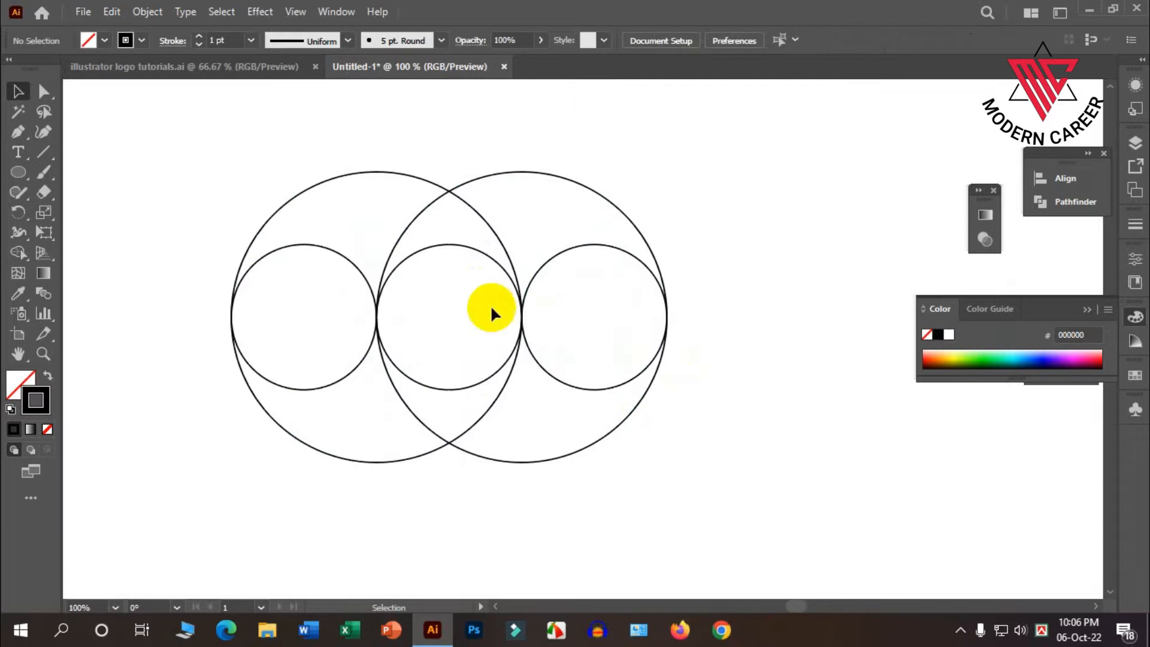
Copy the middle small circle, paste it in front, and scale the copy from its center to about 443 px, enclosing all the circles.
{"action": "left_click", "coordinate": [450, 245]}
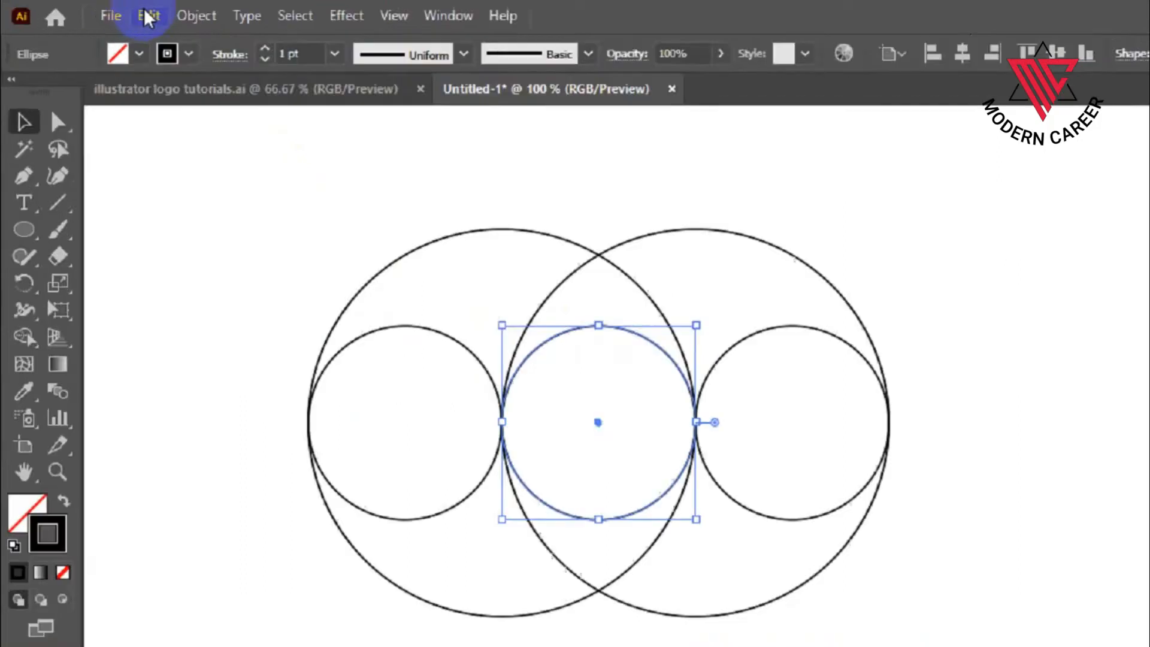
{"action": "left_click", "coordinate": [108, 12]}
{"action": "left_click", "coordinate": [167, 97]}
{"action": "left_click", "coordinate": [233, 25]}
{"action": "left_click", "coordinate": [377, 263]}
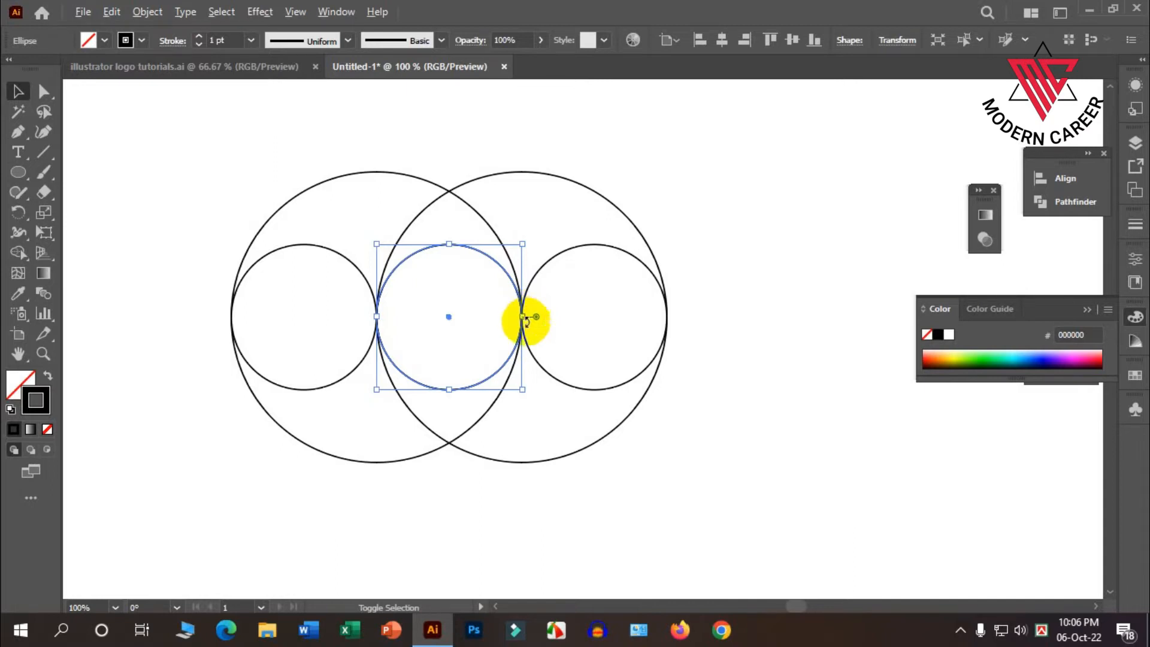
{"action": "left_click_drag", "start_coordinate": [522, 319], "coordinate": [669, 318]}
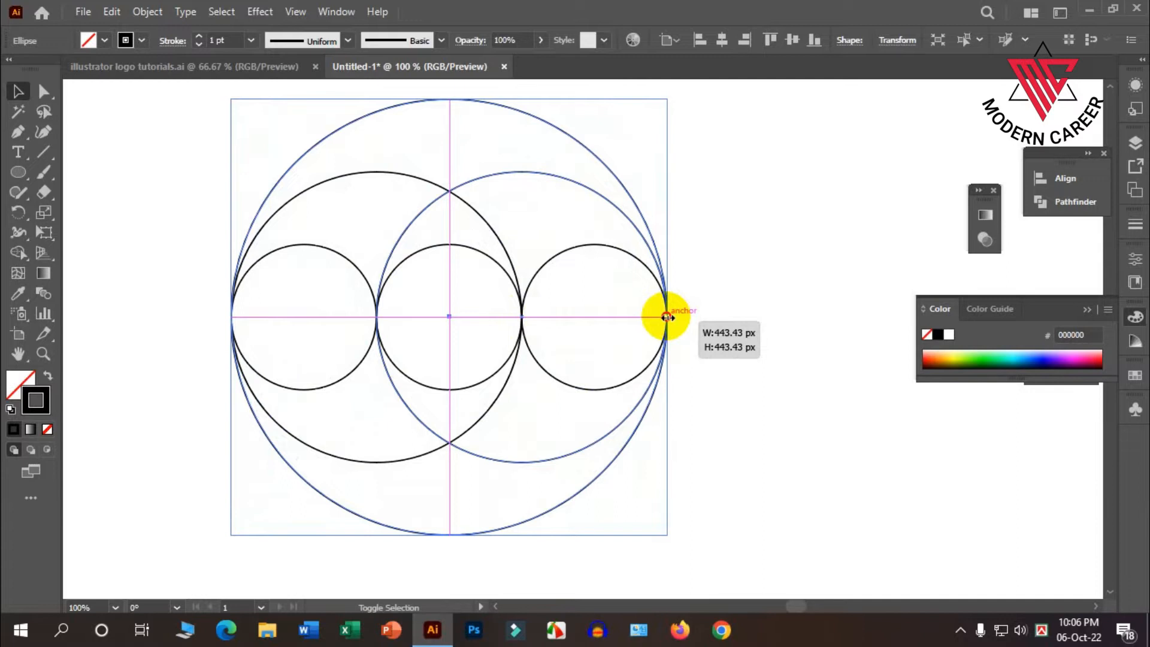
{"action": "left_click_drag", "start_coordinate": [667, 317], "coordinate": [669, 317]}
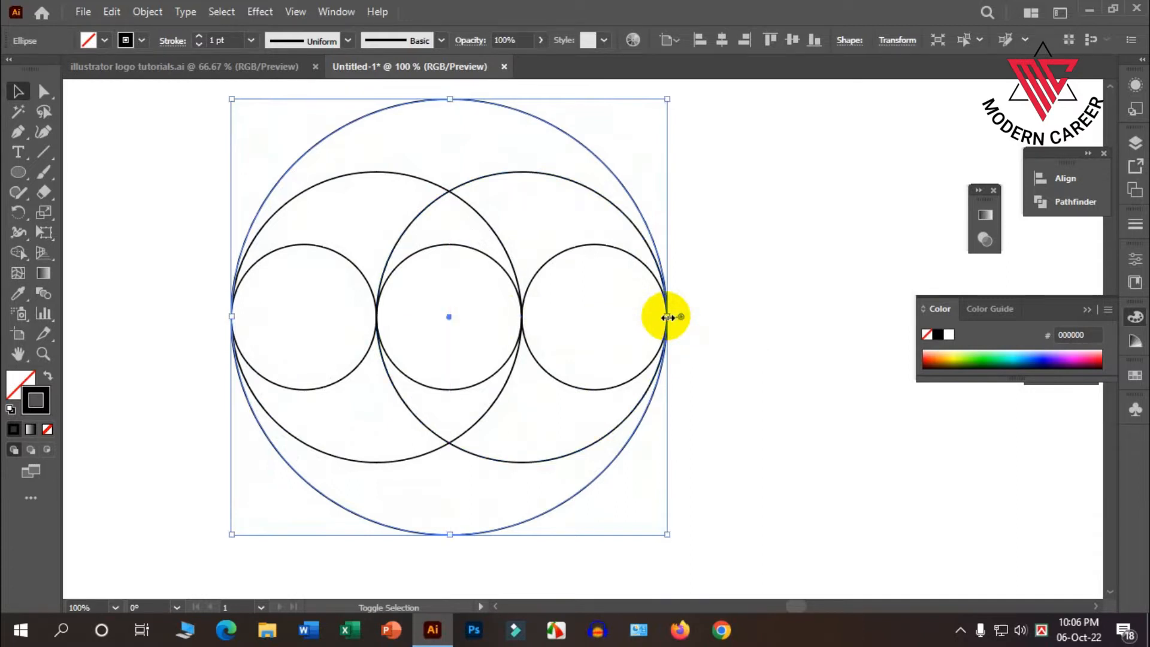
Select all the circles and, with black fill and no stroke, merge their regions with Shape Builder into two interlocking upper and lower swirls.
{"action": "left_click", "coordinate": [728, 333]}
{"action": "key", "text": "ctrl+a"}
{"action": "key", "text": "ctrl+minus"}
{"action": "left_click_drag", "start_coordinate": [249, 147], "coordinate": [682, 451]}
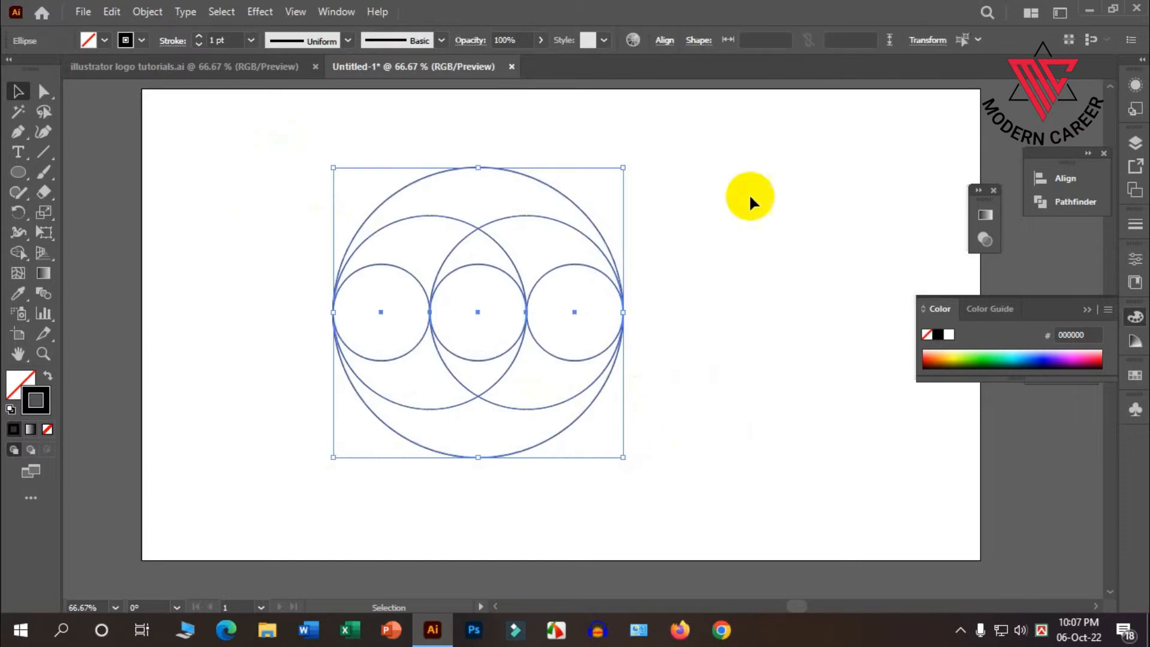
{"action": "left_click", "coordinate": [18, 252]}
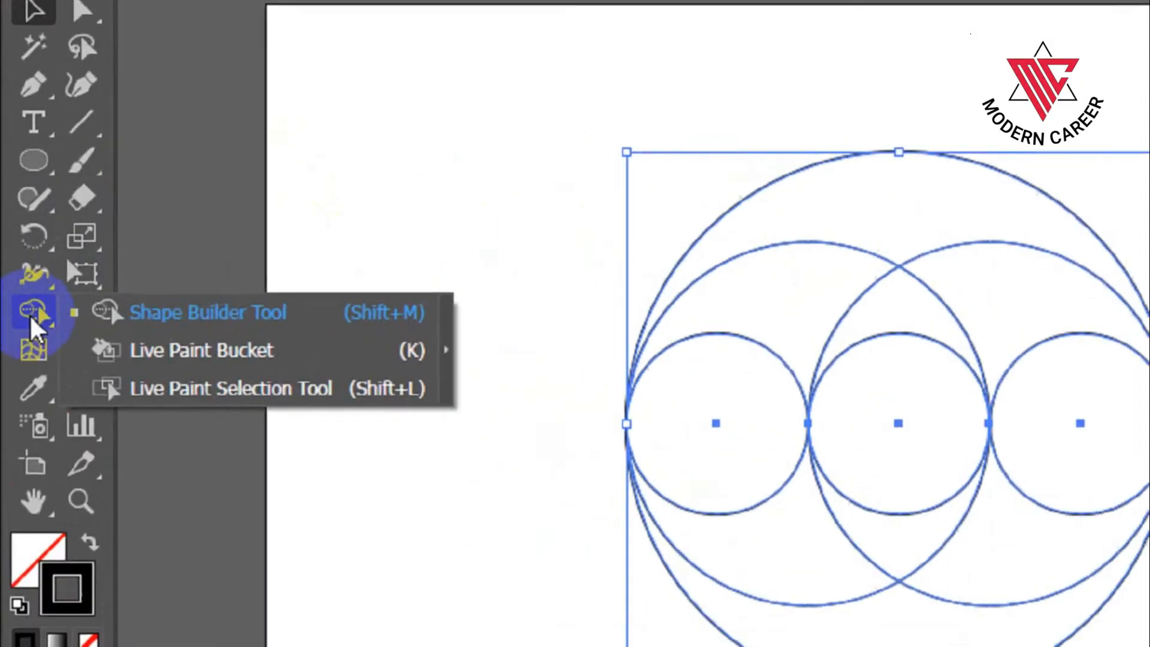
{"action": "left_click", "coordinate": [17, 255]}
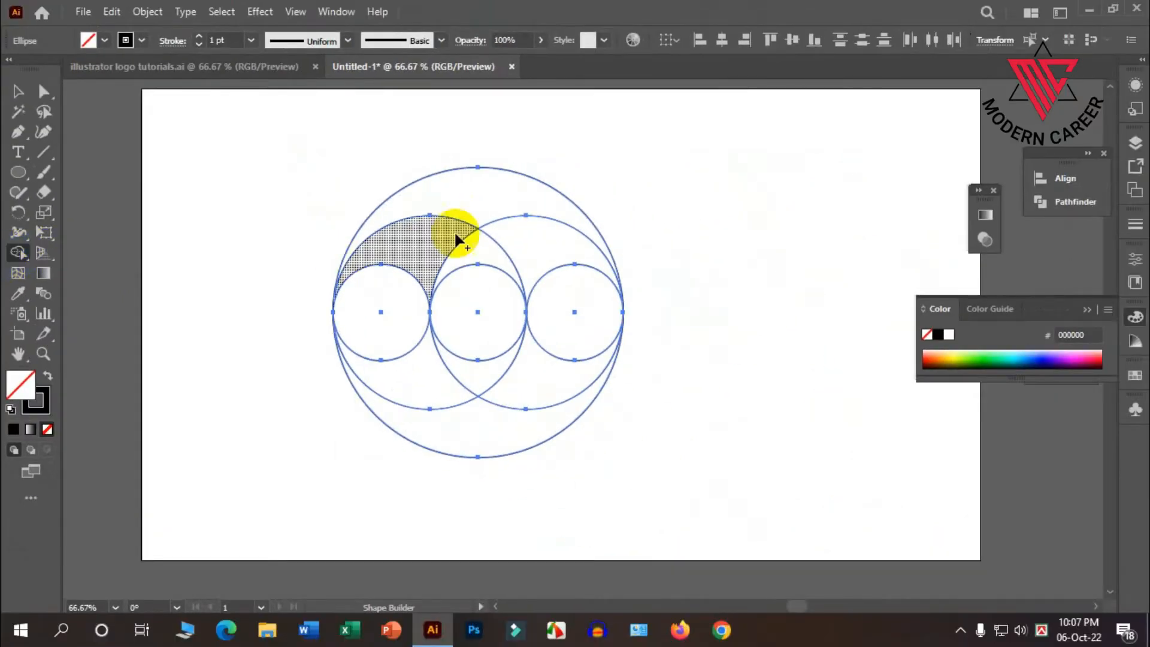
{"action": "left_click", "coordinate": [45, 376]}
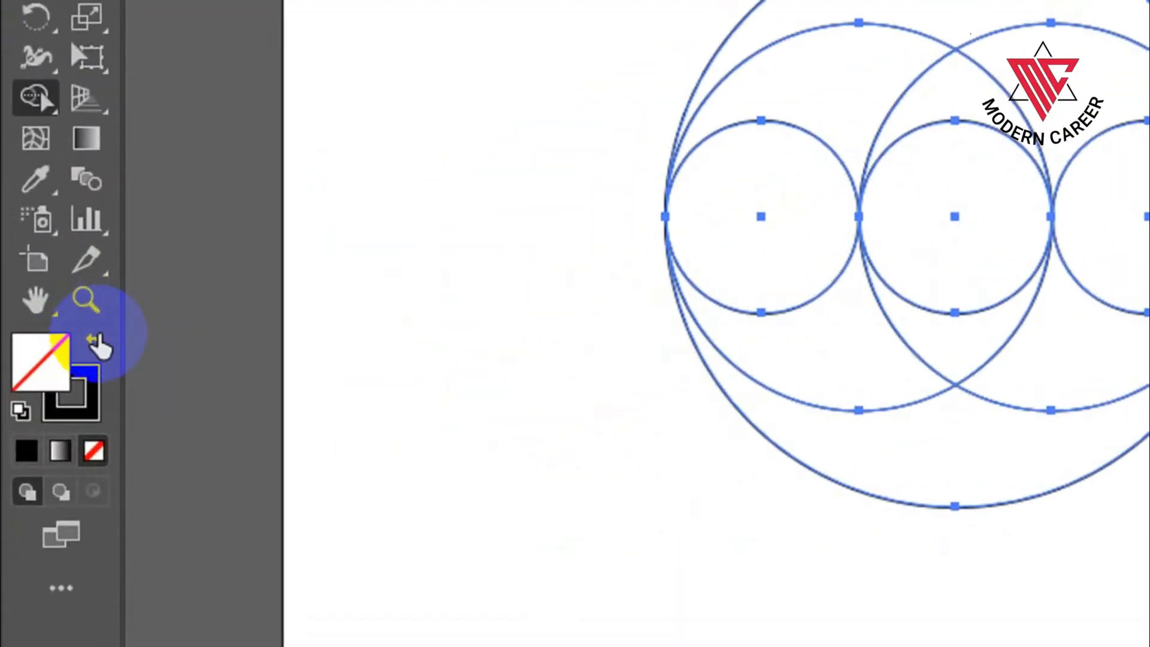
{"action": "left_click", "coordinate": [95, 340]}
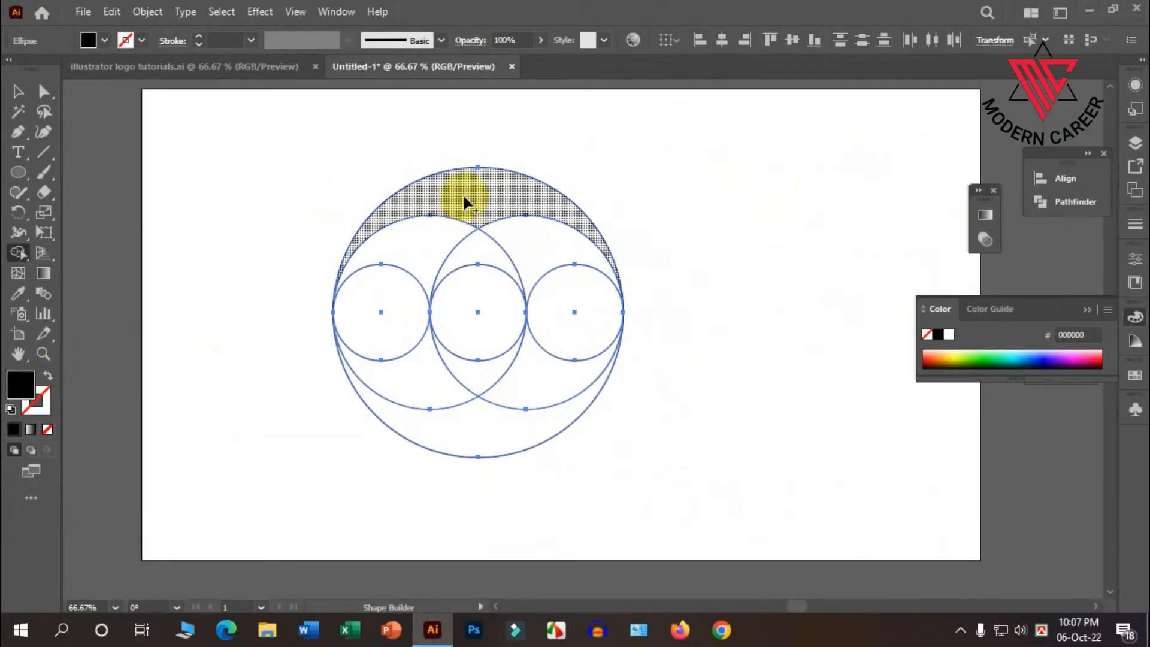
{"action": "mouse_move", "coordinate": [463, 193]}
{"action": "left_mouse_down"}
{"action": "mouse_move", "coordinate": [521, 220]}
{"action": "mouse_move", "coordinate": [575, 290]}
{"action": "mouse_move", "coordinate": [591, 225]}
{"action": "left_mouse_up"}
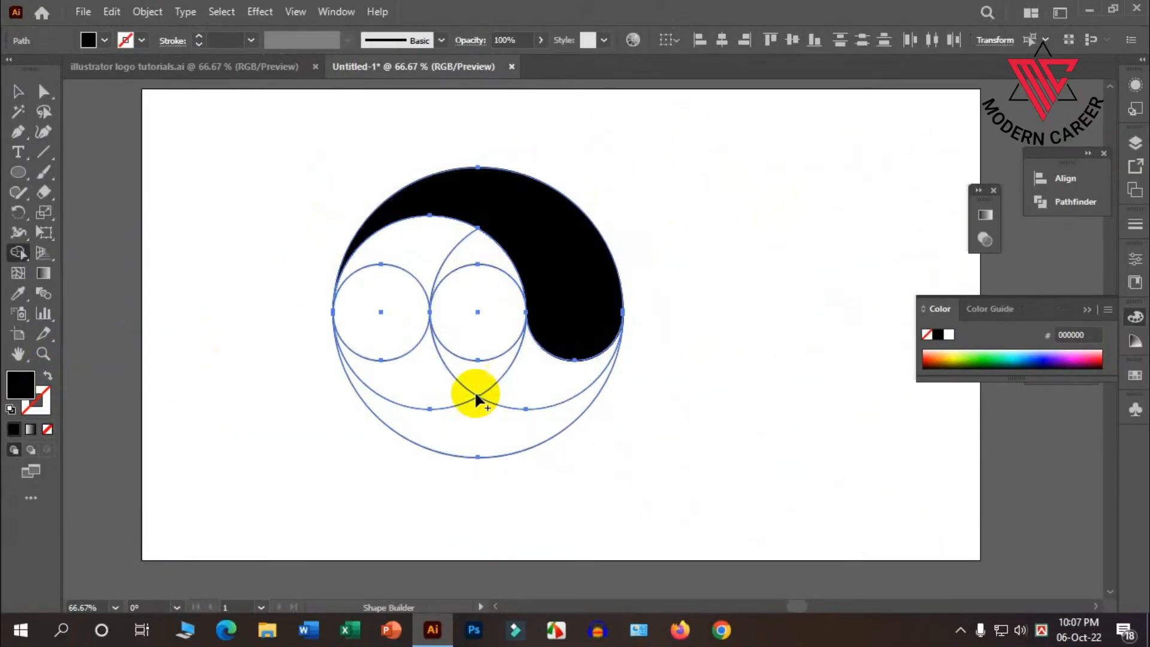
{"action": "mouse_move", "coordinate": [551, 423]}
{"action": "left_mouse_down"}
{"action": "mouse_move", "coordinate": [372, 347]}
{"action": "mouse_move", "coordinate": [385, 326]}
{"action": "left_mouse_up"}
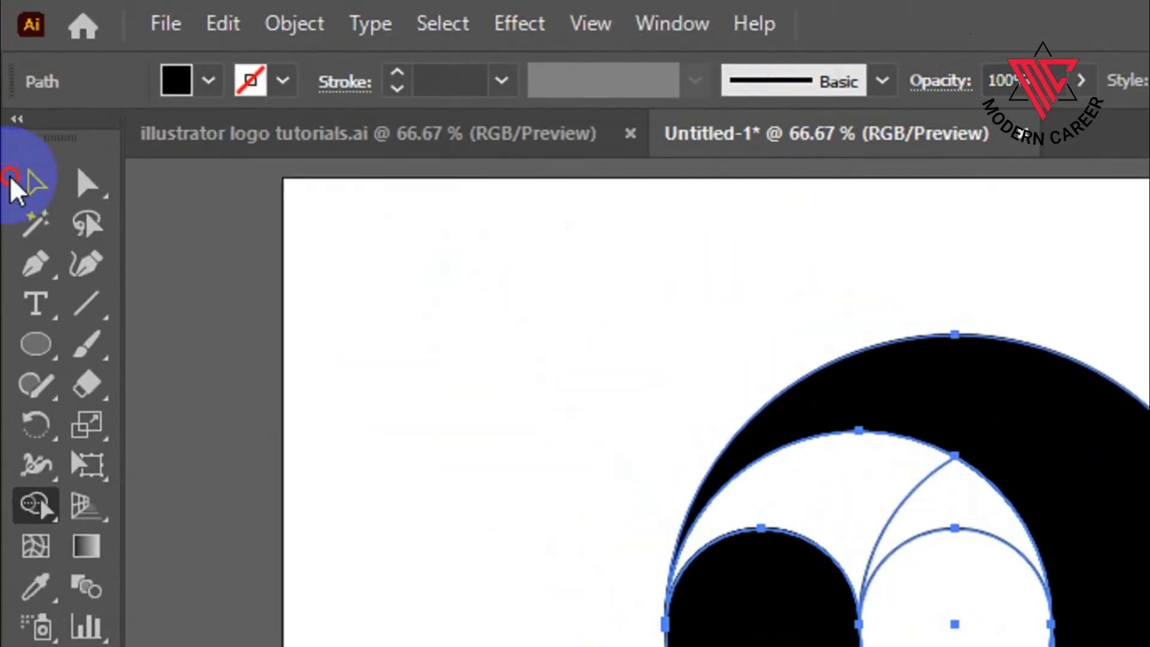
Move the two black swirls together to the right of the leftover circle outlines and delete those outlines.
{"action": "left_click", "coordinate": [18, 91]}
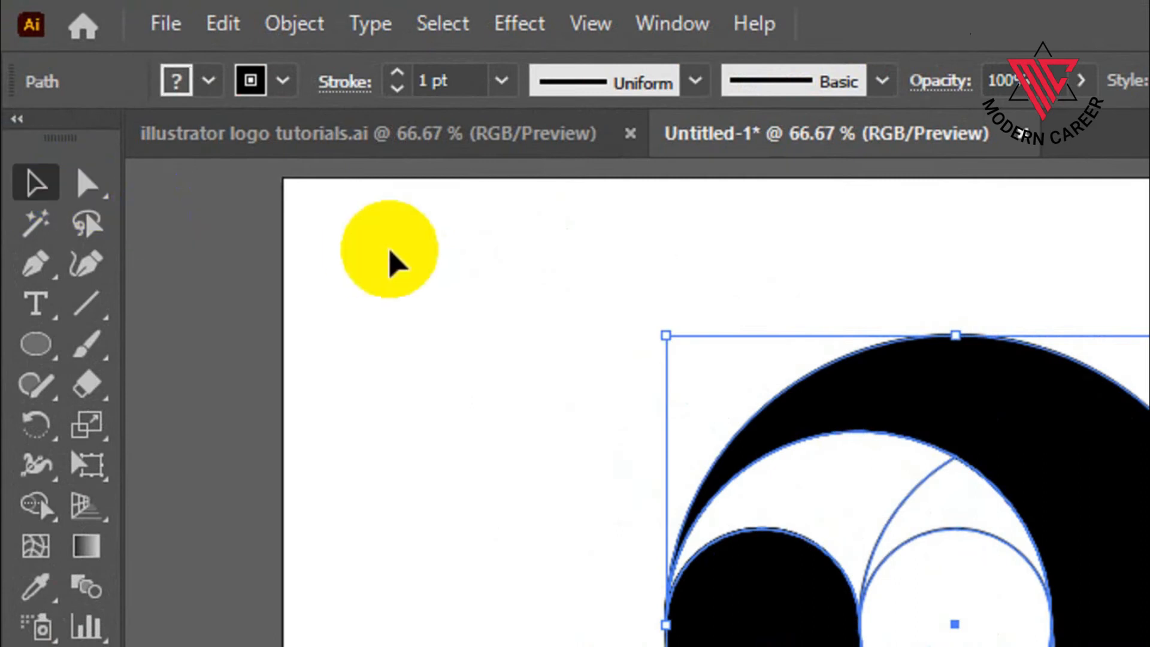
{"action": "left_click", "coordinate": [539, 244]}
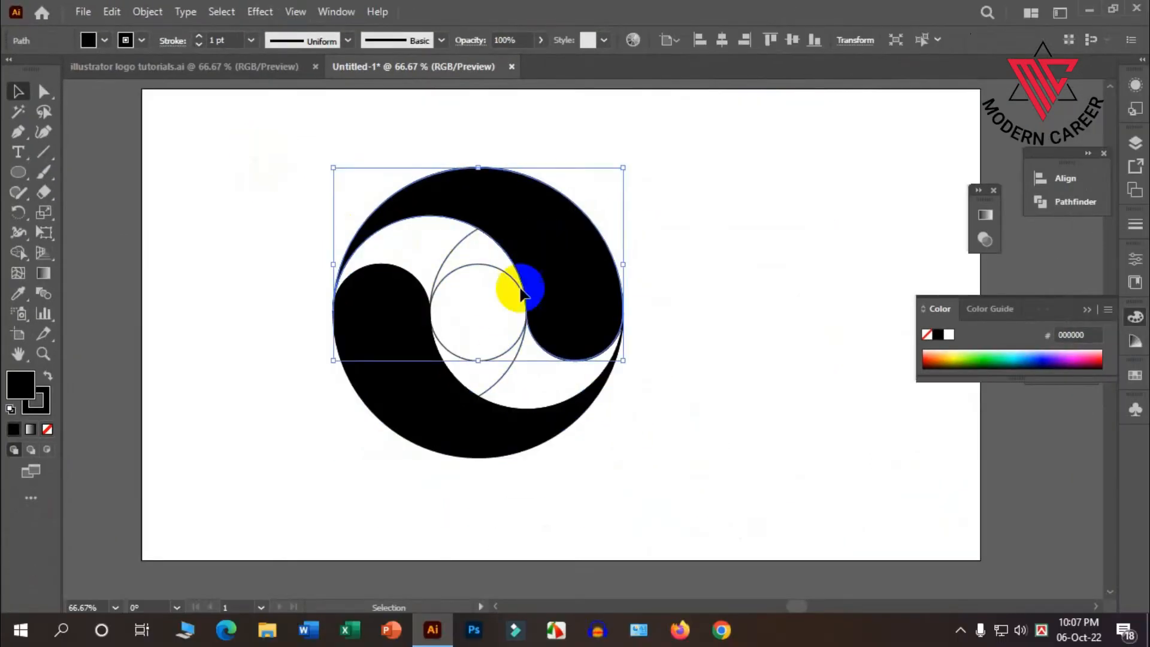
{"action": "left_click", "coordinate": [411, 416], "text": "shift"}
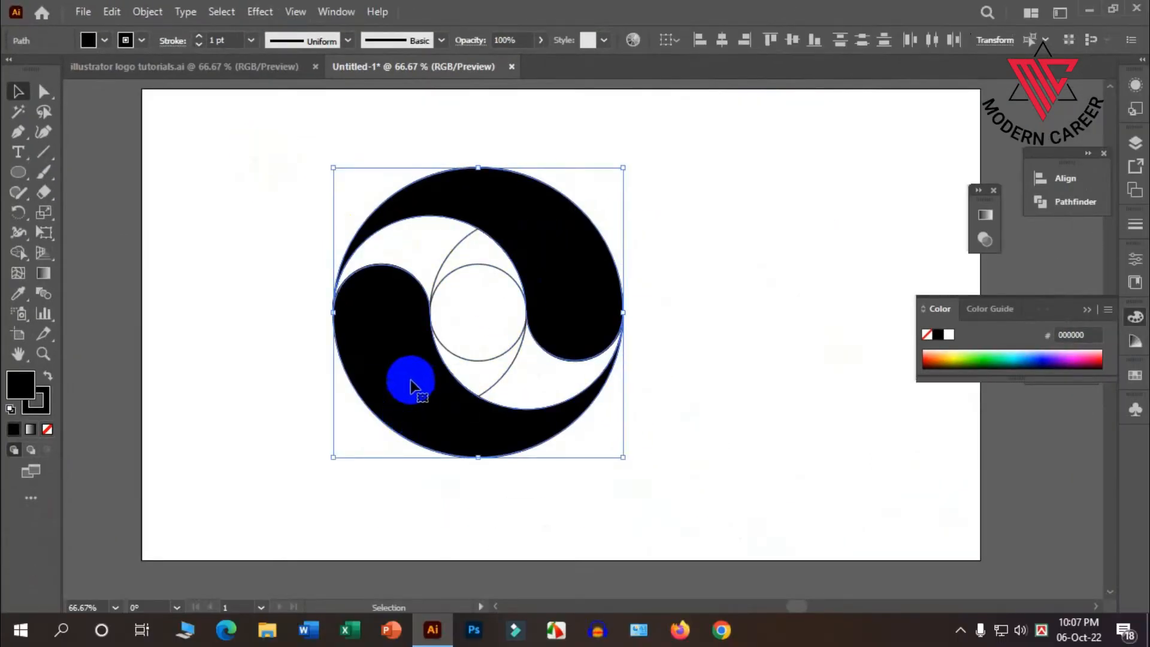
{"action": "scroll", "coordinate": [407, 378], "scroll_direction": "down", "scroll_amount": 1}
{"action": "left_click_drag", "start_coordinate": [385, 346], "coordinate": [621, 322]}
{"action": "left_click_drag", "start_coordinate": [564, 415], "coordinate": [319, 191]}
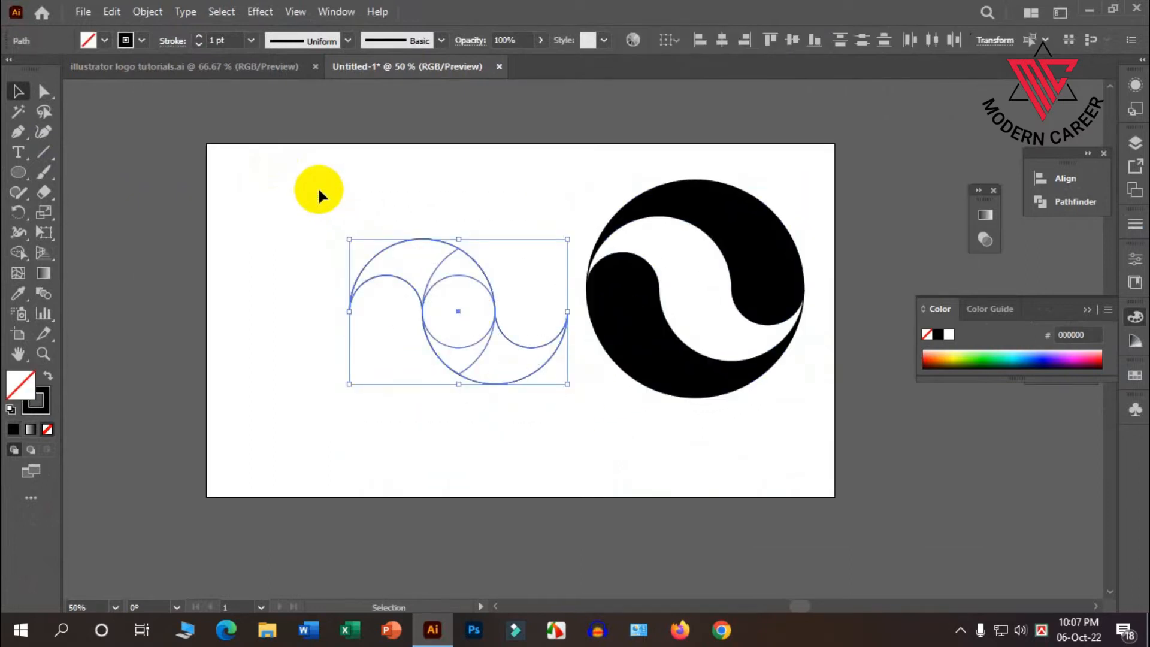
{"action": "key", "text": "Delete"}
Move the two swirls back toward the middle of the artboard and remove their stroke.
{"action": "left_click_drag", "start_coordinate": [714, 253], "coordinate": [535, 289]}
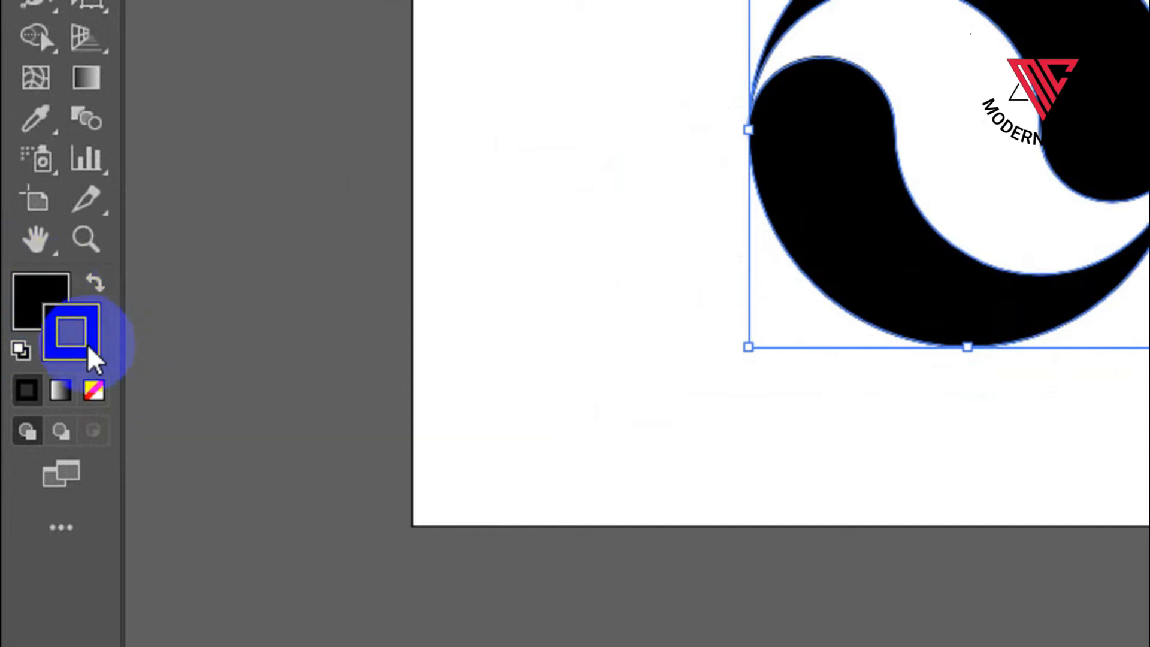
{"action": "left_click", "coordinate": [94, 391]}
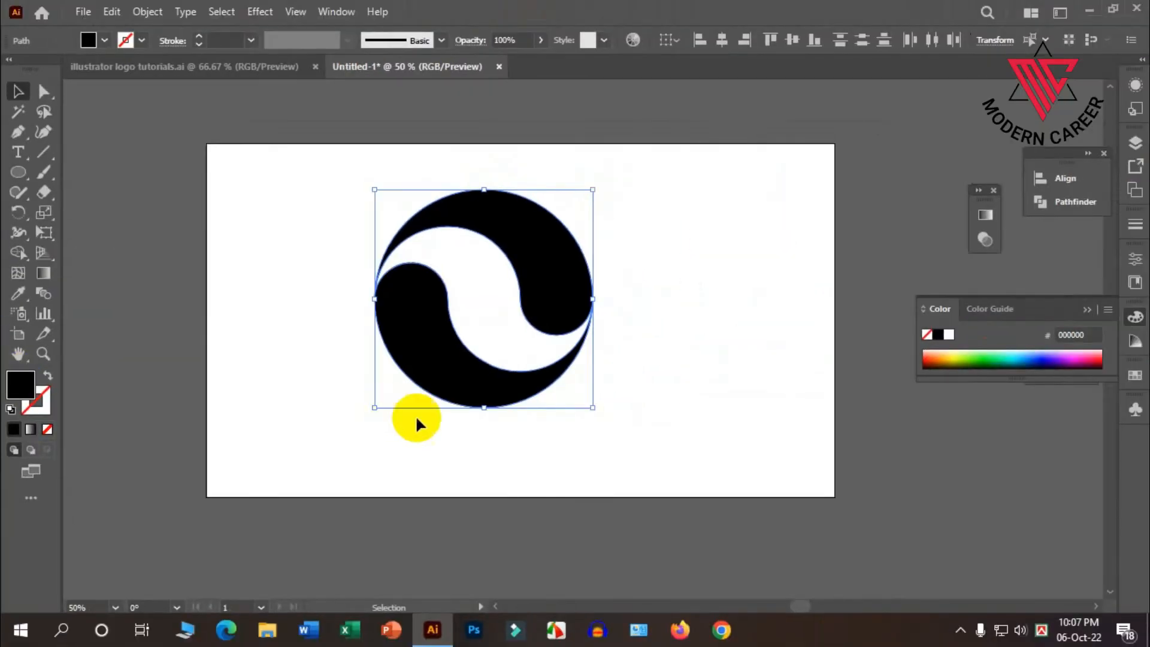
{"action": "left_click", "coordinate": [416, 419]}
Scale both swirls down proportionally into a small mark.
{"action": "left_click", "coordinate": [563, 359]}
{"action": "left_click_drag", "start_coordinate": [594, 405], "coordinate": [521, 337]}
{"action": "scroll", "coordinate": [521, 308], "scroll_direction": "up", "scroll_amount": 2}
{"action": "scroll", "coordinate": [473, 320], "scroll_direction": "down", "scroll_amount": 2}
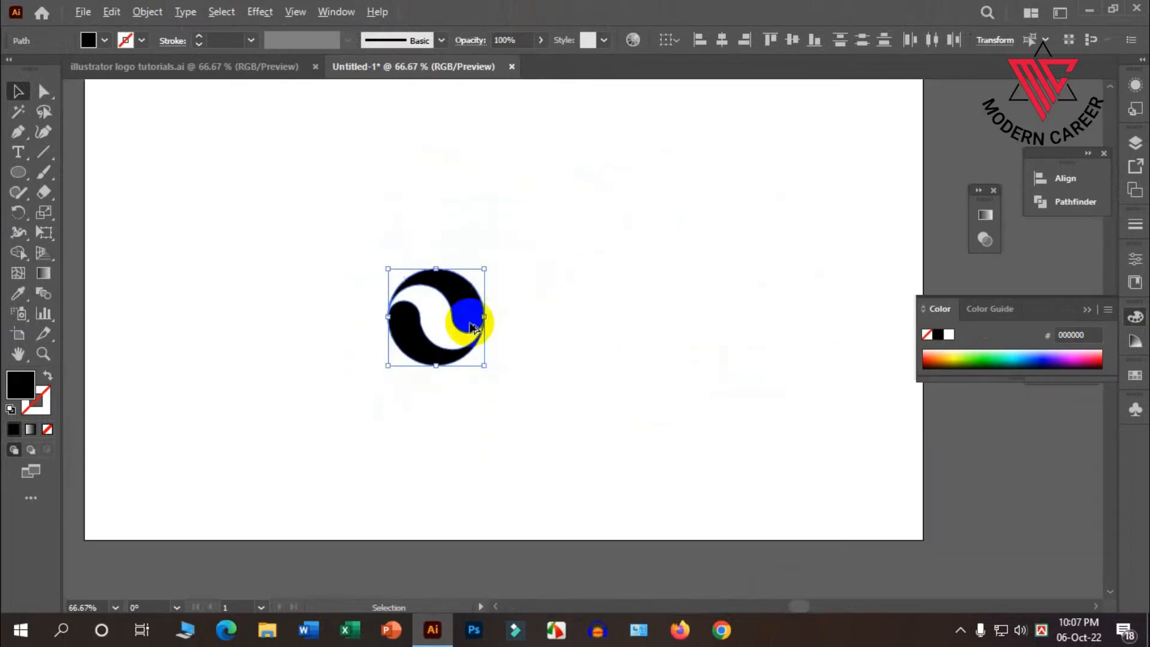
Review the six finished logos in the illustrator logo tutorials.ai document and return to the working document.
{"action": "left_click", "coordinate": [219, 68]}
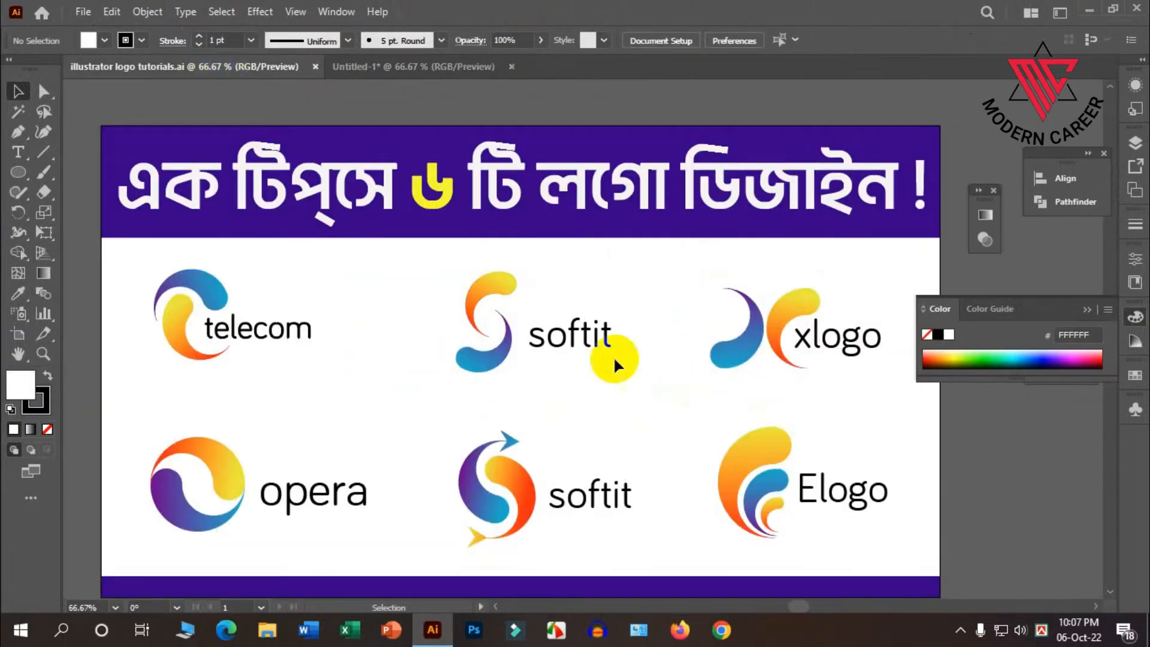
{"action": "scroll", "coordinate": [617, 363], "scroll_direction": "down", "scroll_amount": 2}
{"action": "scroll", "coordinate": [602, 340], "scroll_direction": "up", "scroll_amount": 2}
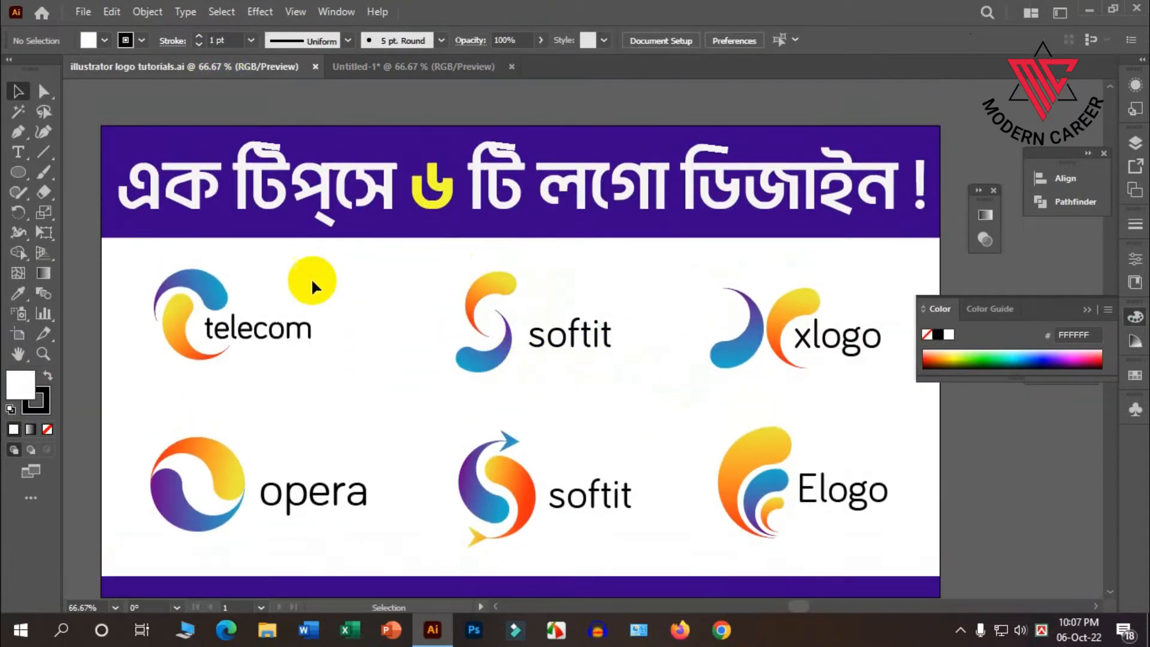
{"action": "left_click", "coordinate": [350, 66]}
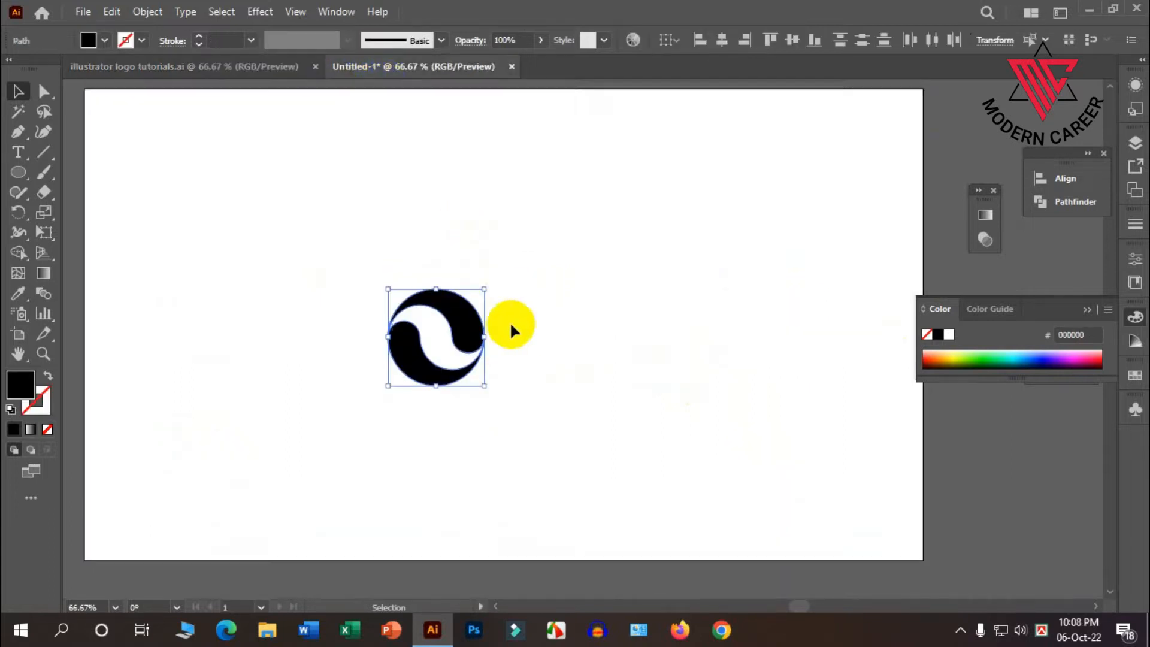
Select both swirls and move them slightly right and down, closer to the artboard's center.
{"action": "scroll", "coordinate": [476, 308], "scroll_direction": "down", "scroll_amount": 1}
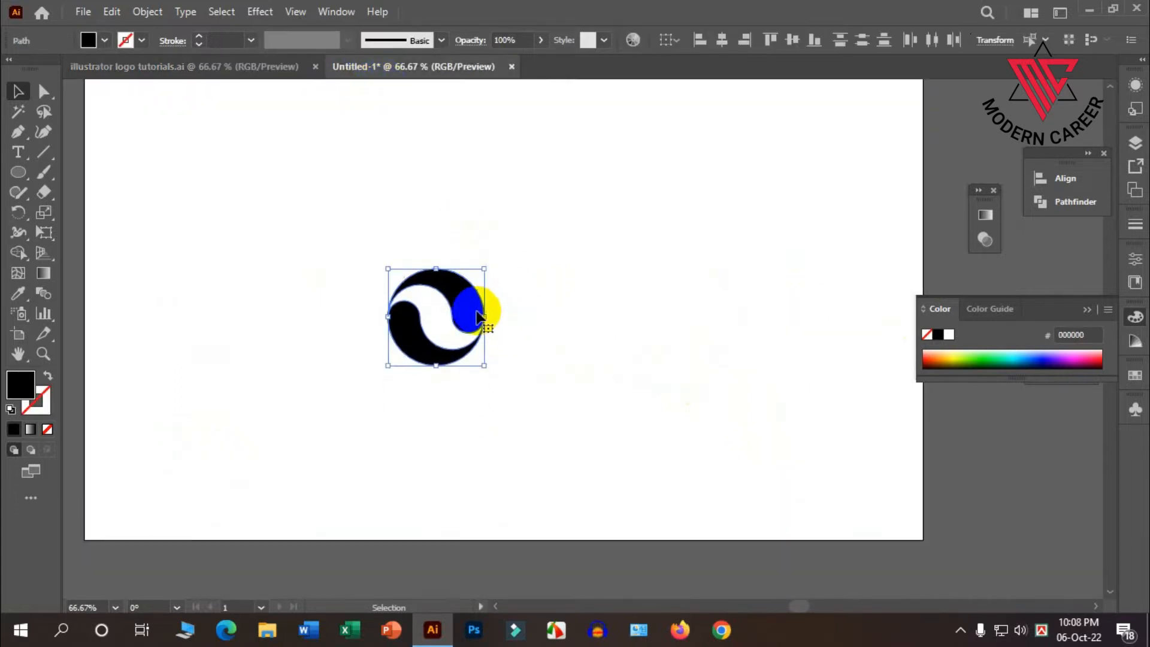
{"action": "scroll", "coordinate": [587, 304], "scroll_direction": "down", "scroll_amount": 1}
{"action": "scroll", "coordinate": [573, 301], "scroll_direction": "up", "scroll_amount": 1}
{"action": "left_click", "coordinate": [602, 302]}
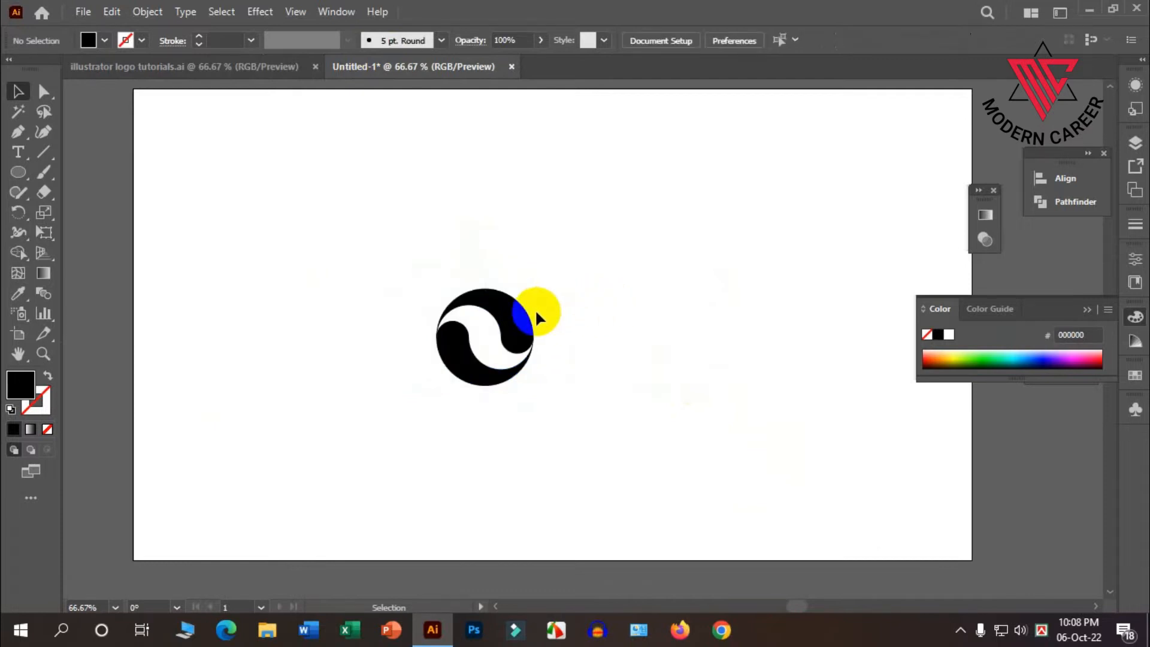
{"action": "scroll", "coordinate": [534, 308], "scroll_direction": "up", "scroll_amount": 1}
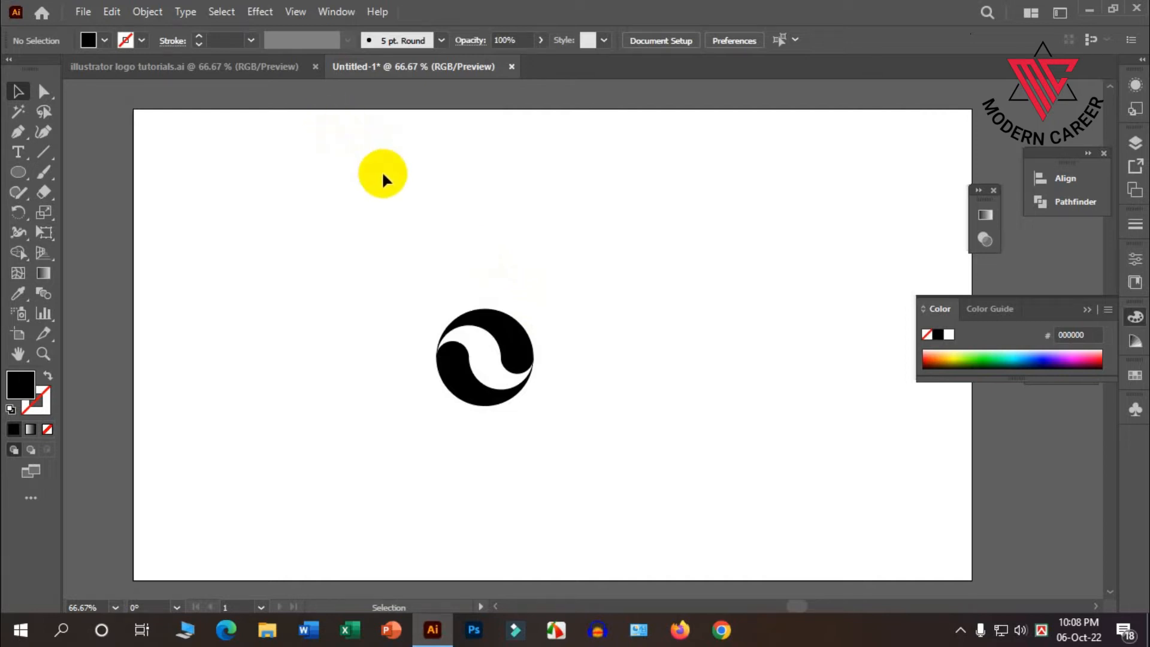
{"action": "scroll", "coordinate": [389, 174], "scroll_direction": "down", "scroll_amount": 1}
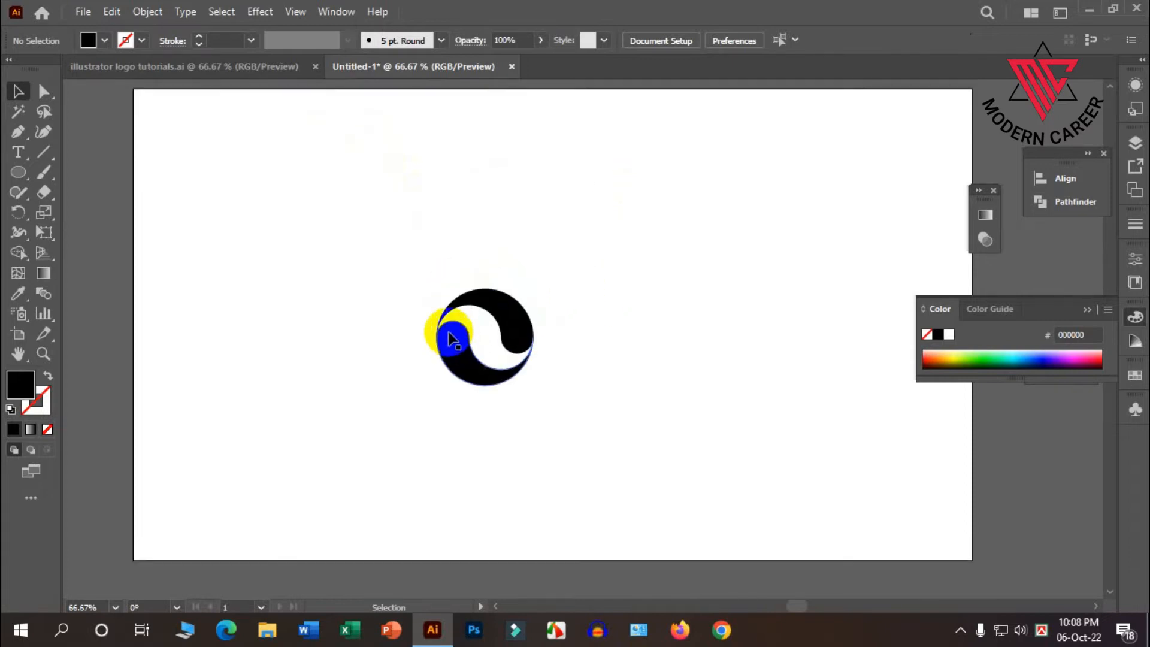
{"action": "scroll", "coordinate": [591, 422], "scroll_direction": "up", "scroll_amount": 1}
{"action": "left_click", "coordinate": [473, 313]}
{"action": "left_click_drag", "start_coordinate": [509, 333], "coordinate": [586, 360]}
{"action": "scroll", "coordinate": [627, 350], "scroll_direction": "down", "scroll_amount": 2}
{"action": "scroll", "coordinate": [398, 321], "scroll_direction": "down", "scroll_amount": 1}
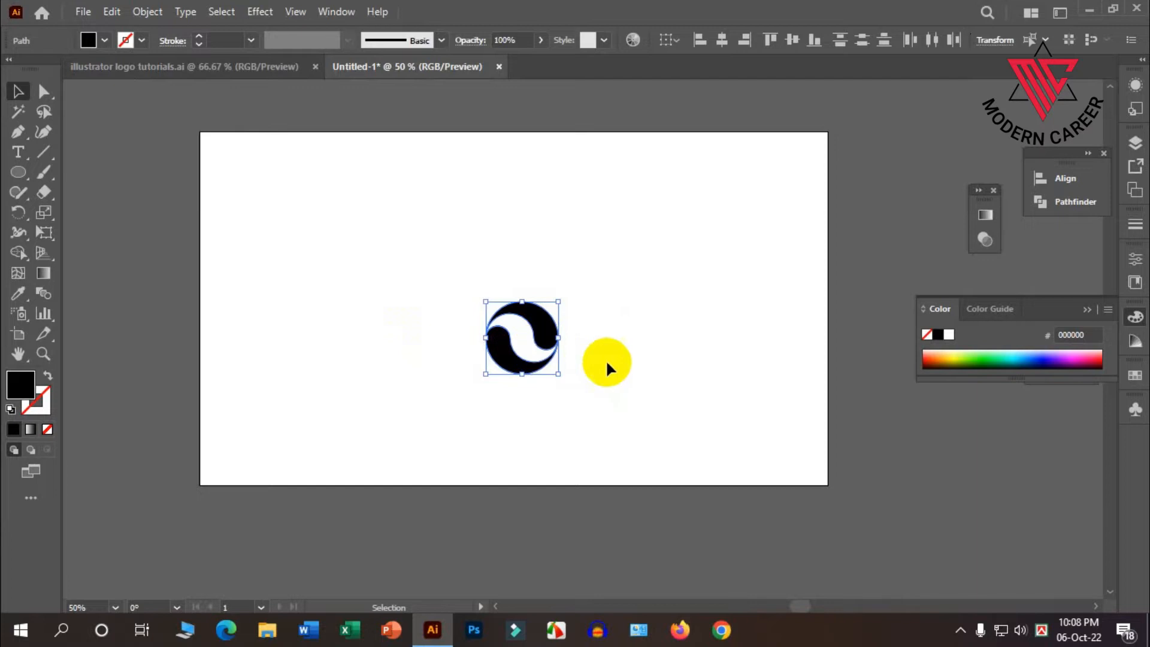
{"action": "scroll", "coordinate": [552, 339], "scroll_direction": "up", "scroll_amount": 3}
{"action": "scroll", "coordinate": [521, 334], "scroll_direction": "up", "scroll_amount": 1}
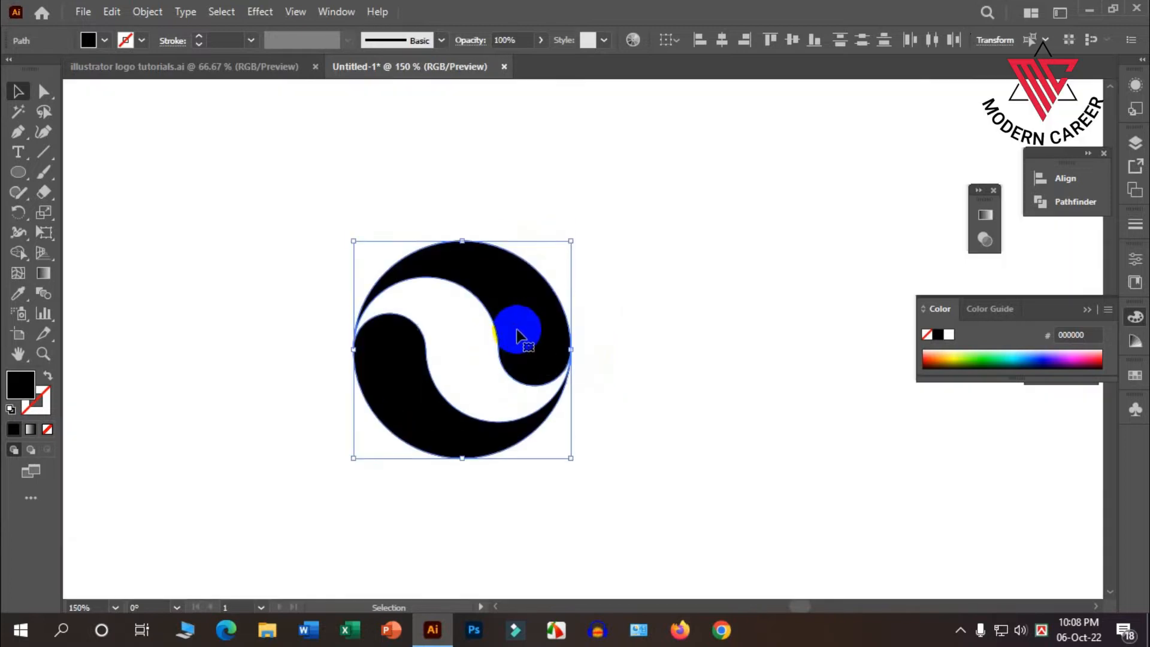
Check the reference logos again, then apply a white-to-black linear gradient fill to the upper swirl.
{"action": "left_click", "coordinate": [228, 70]}
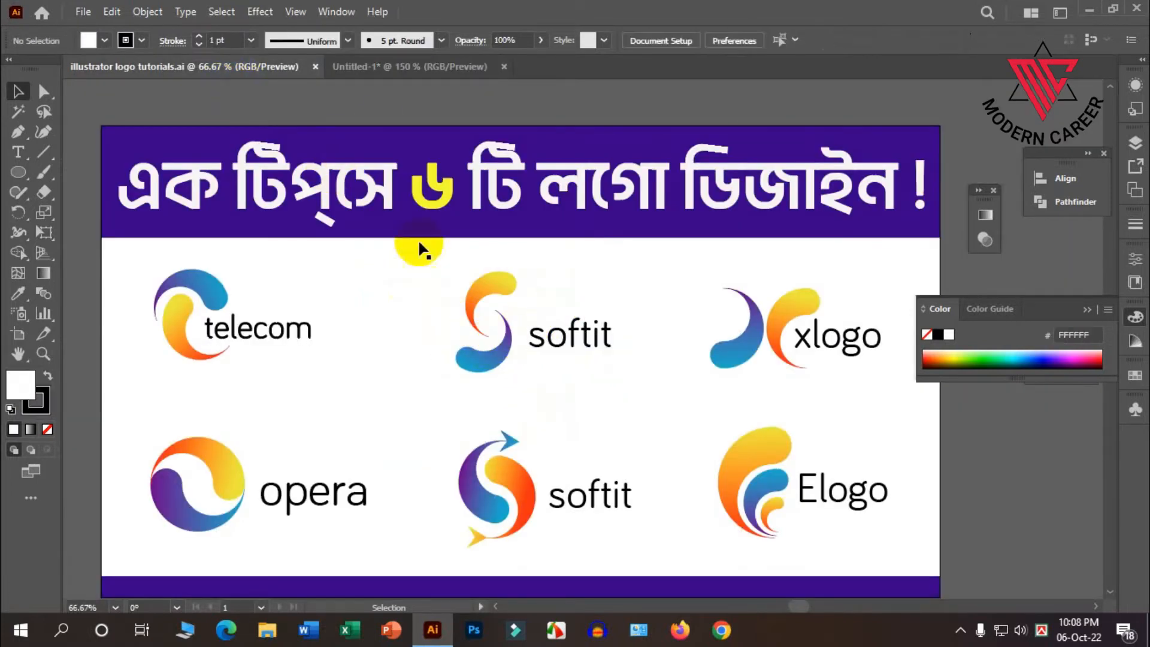
{"action": "left_click", "coordinate": [369, 66]}
{"action": "scroll", "coordinate": [558, 378], "scroll_direction": "down", "scroll_amount": 1}
{"action": "left_click", "coordinate": [500, 280]}
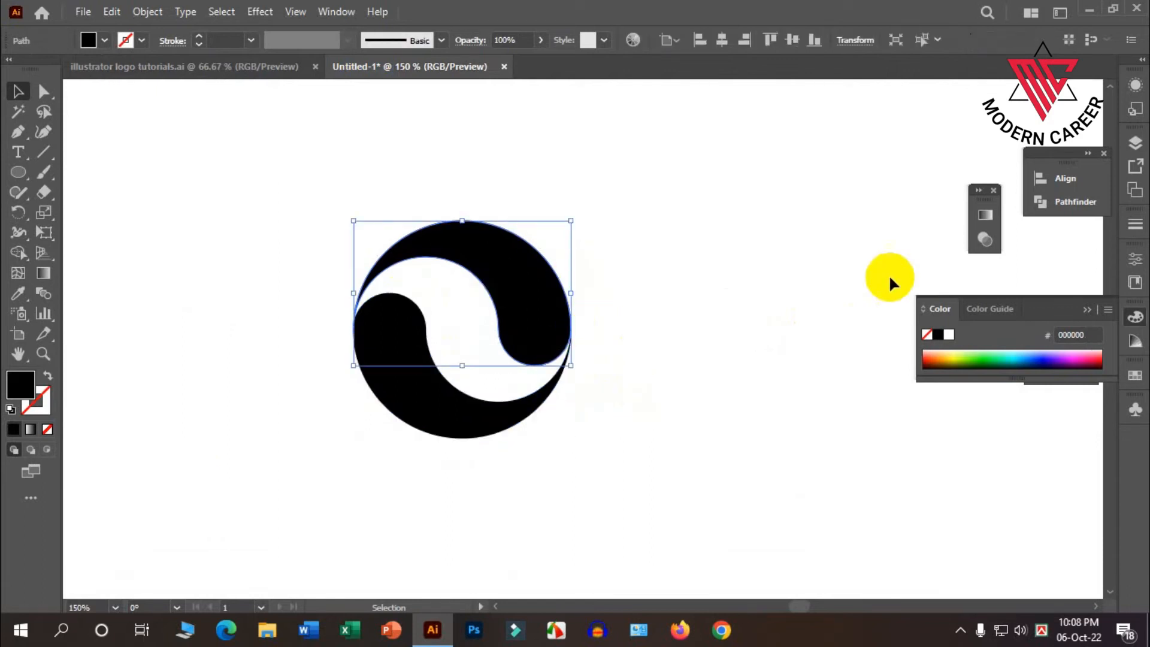
{"action": "left_click", "coordinate": [981, 216]}
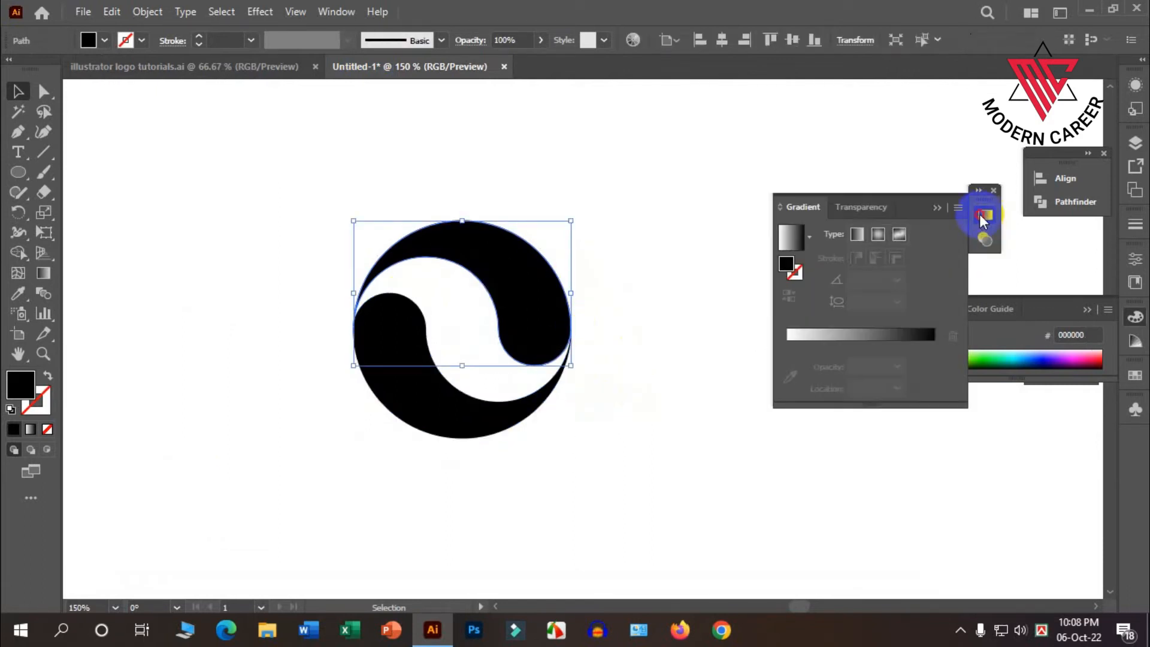
{"action": "left_click", "coordinate": [980, 215]}
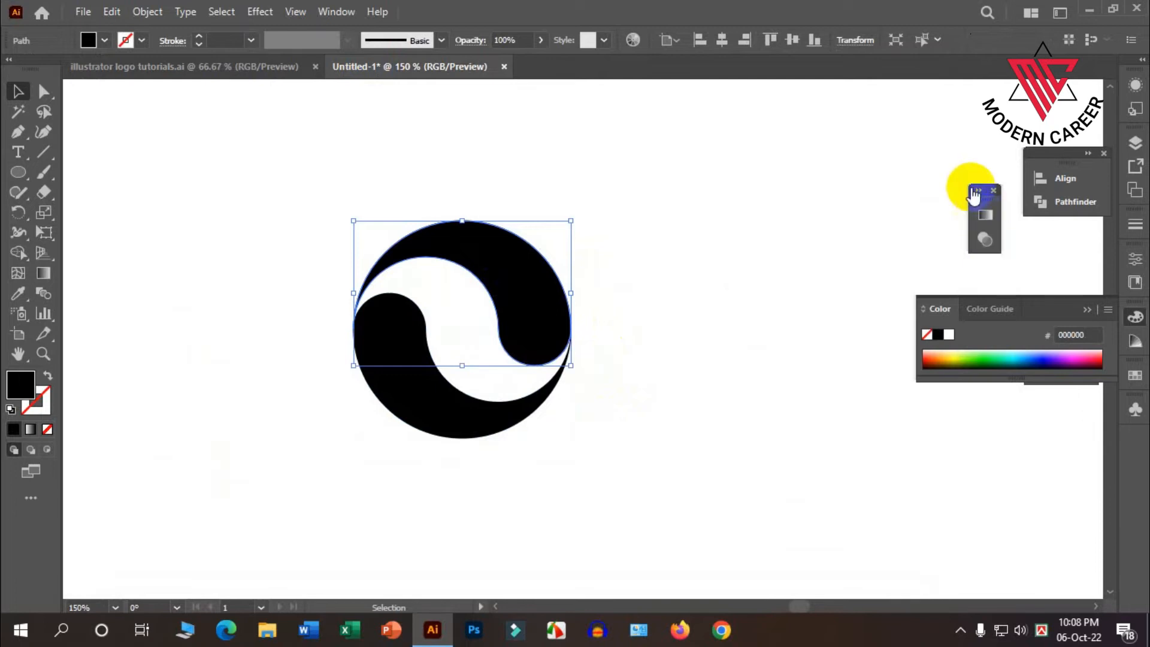
{"action": "left_click", "coordinate": [339, 12]}
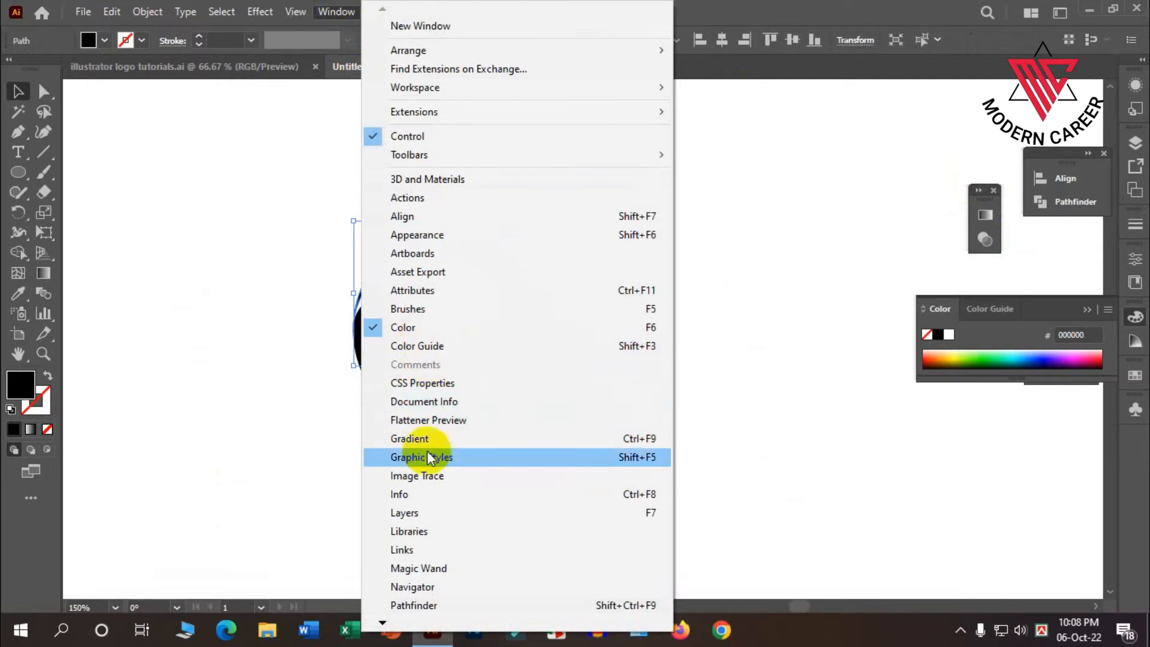
{"action": "left_click", "coordinate": [414, 438]}
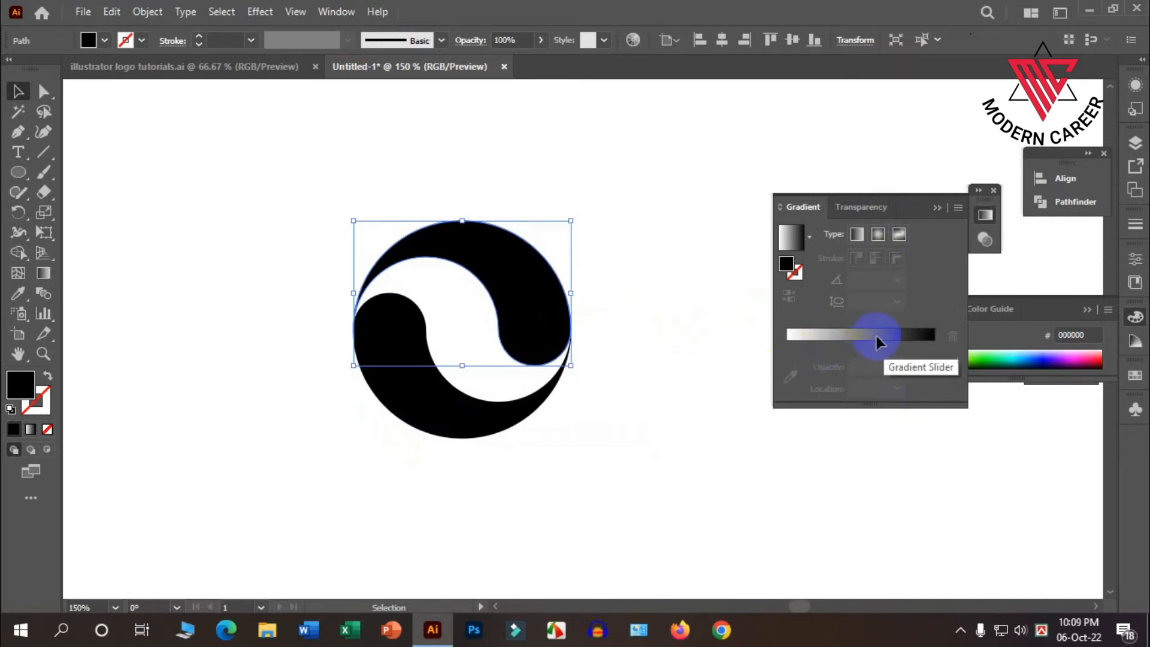
{"action": "left_click", "coordinate": [861, 334]}
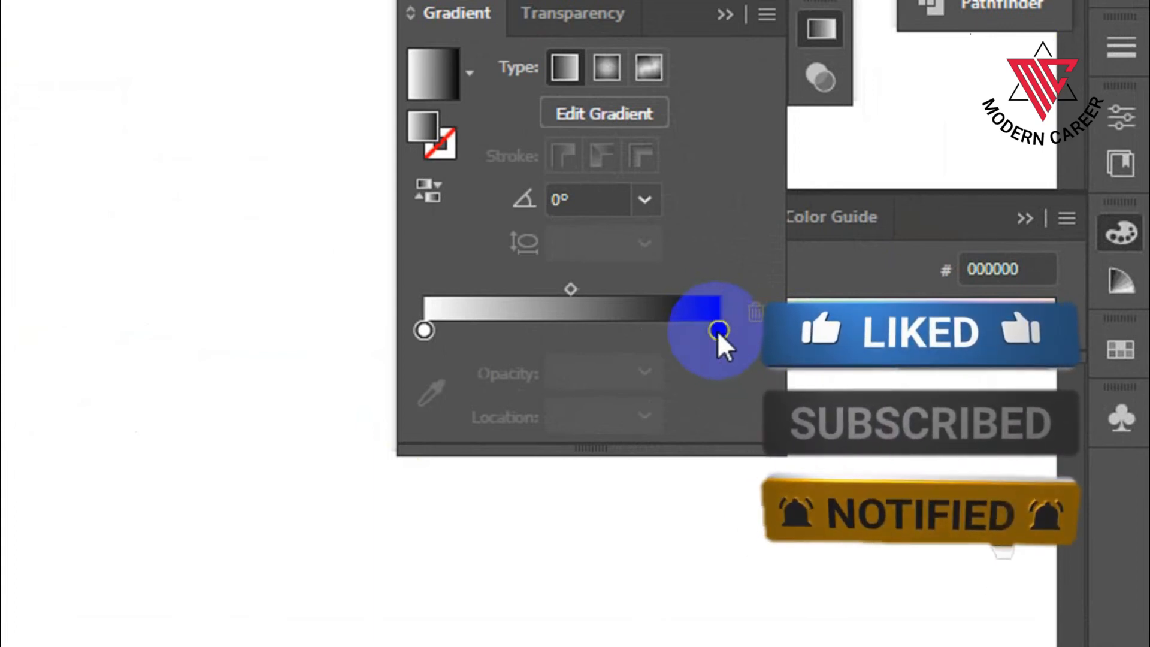
Set the black end stop of the upper swirl's gradient to the dark blue swatch 13017C.
{"action": "double_click", "coordinate": [717, 329]}
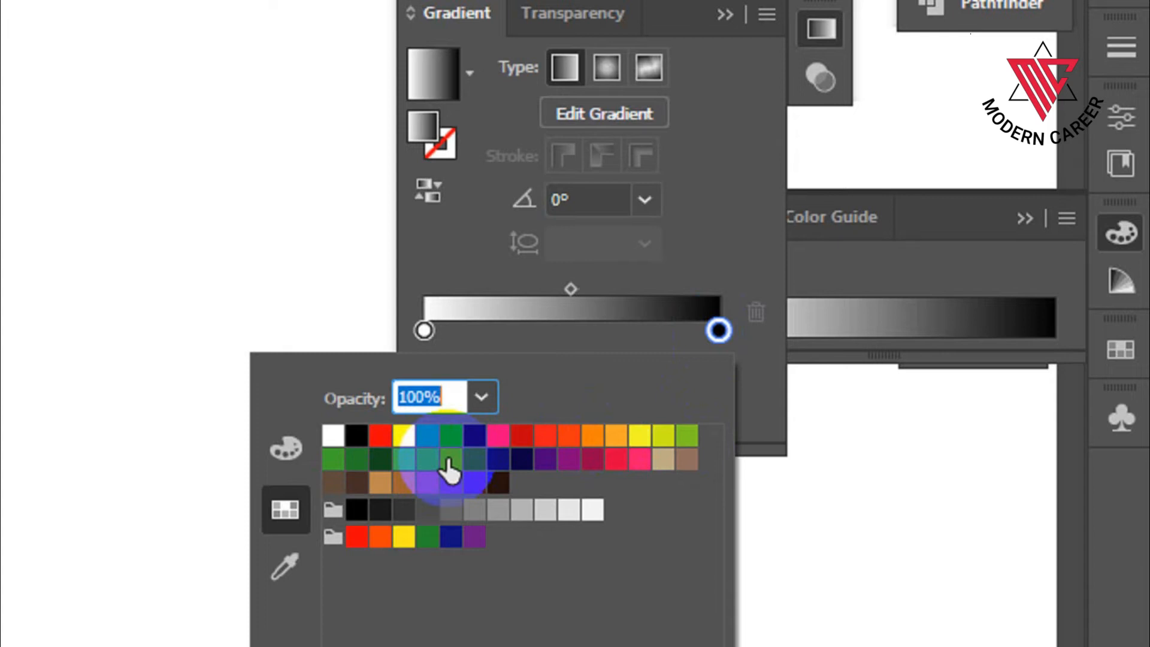
{"action": "left_click", "coordinate": [476, 436]}
{"action": "left_click", "coordinate": [498, 460]}
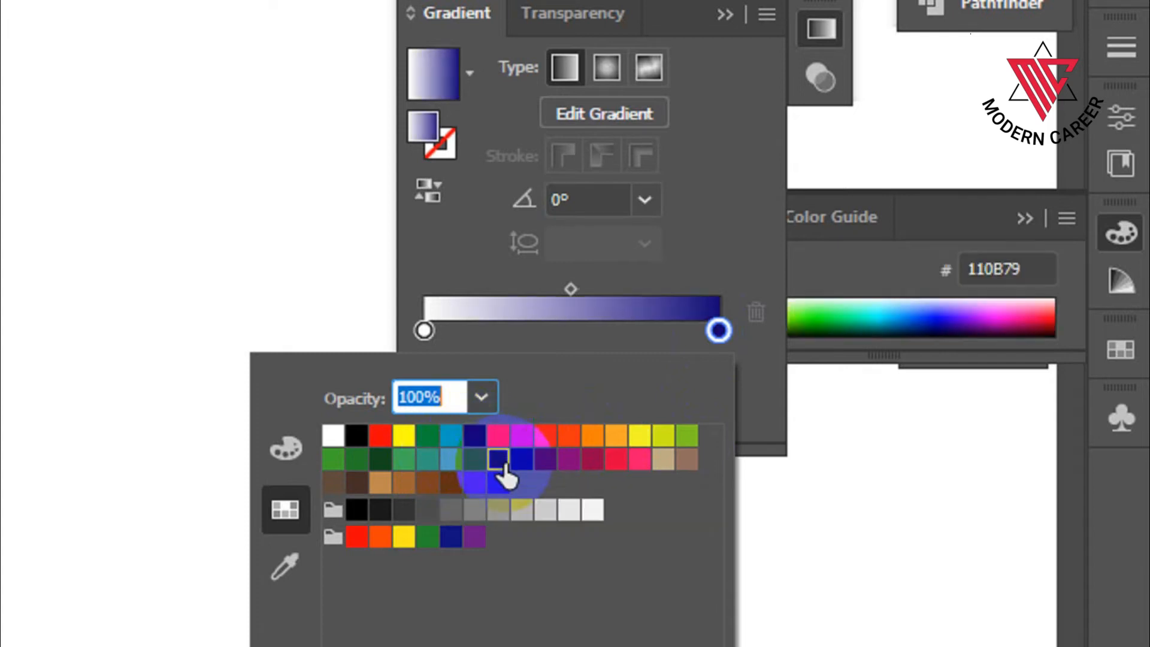
{"action": "left_click", "coordinate": [476, 436]}
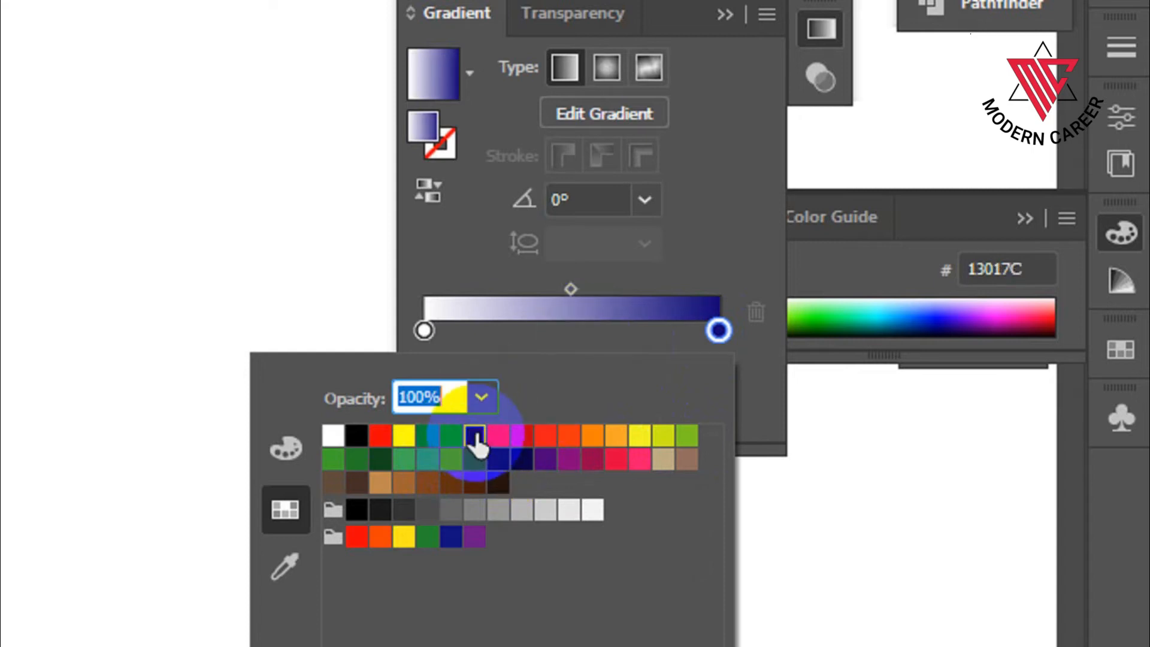
Set the white start stop of the upper swirl's gradient to the light blue swatch 01A0C6.
{"action": "left_click", "coordinate": [424, 331]}
{"action": "double_click", "coordinate": [424, 331]}
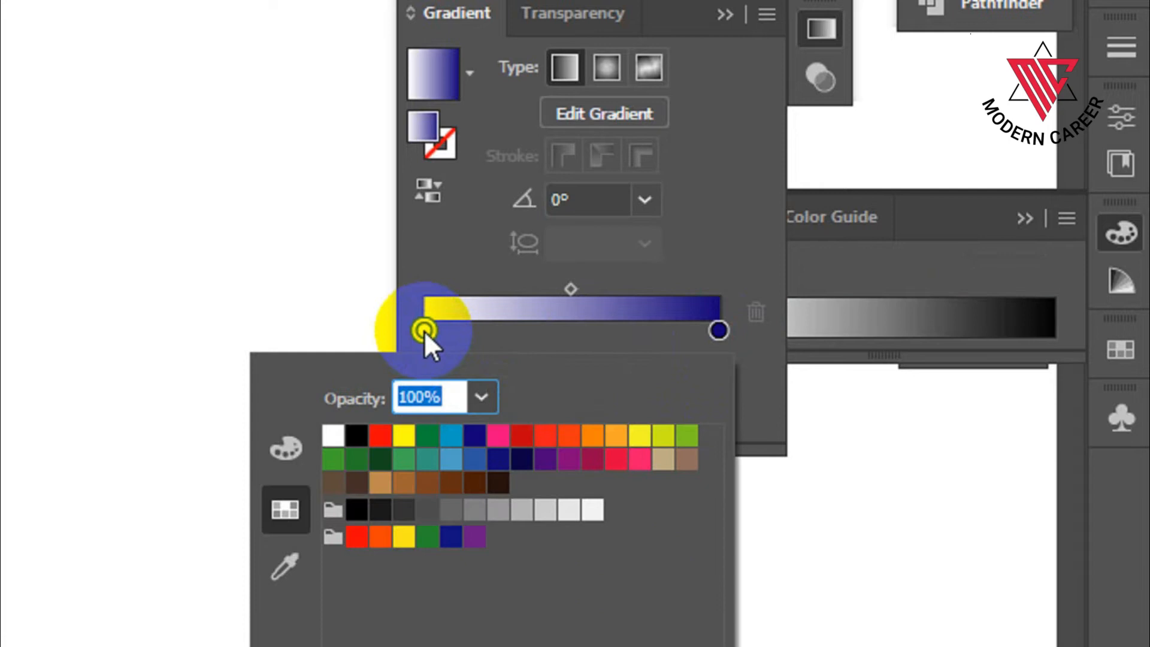
{"action": "left_click", "coordinate": [443, 436]}
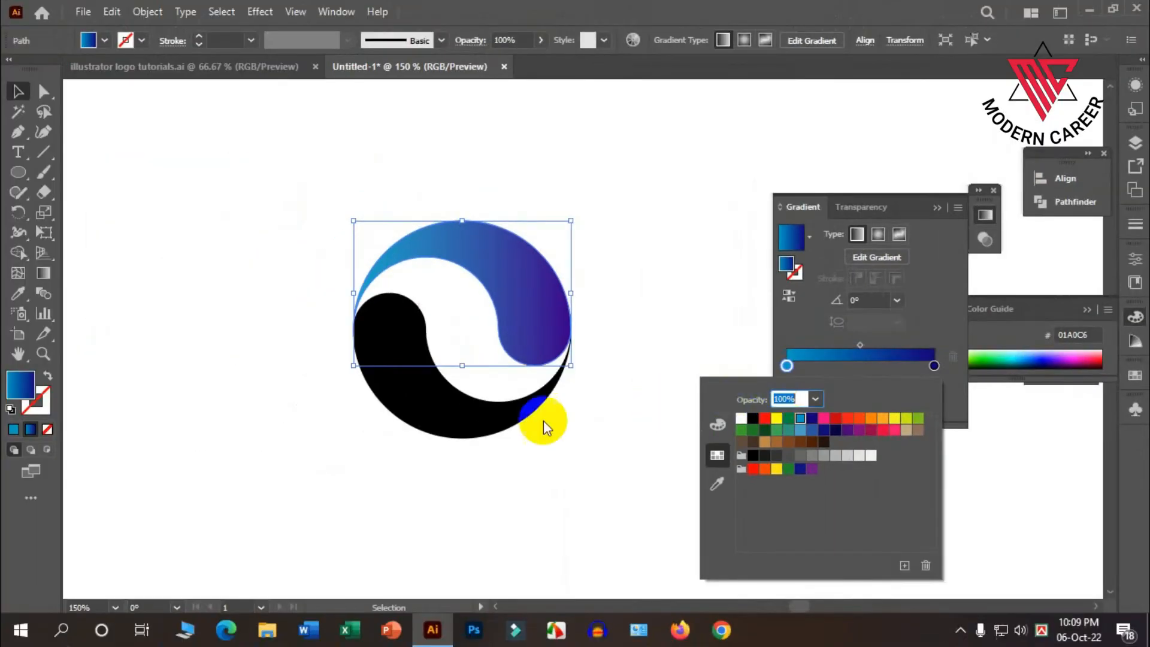
Apply the blue gradient to the lower swirl and set its end stop to the red swatch FF0001.
{"action": "left_click", "coordinate": [484, 414]}
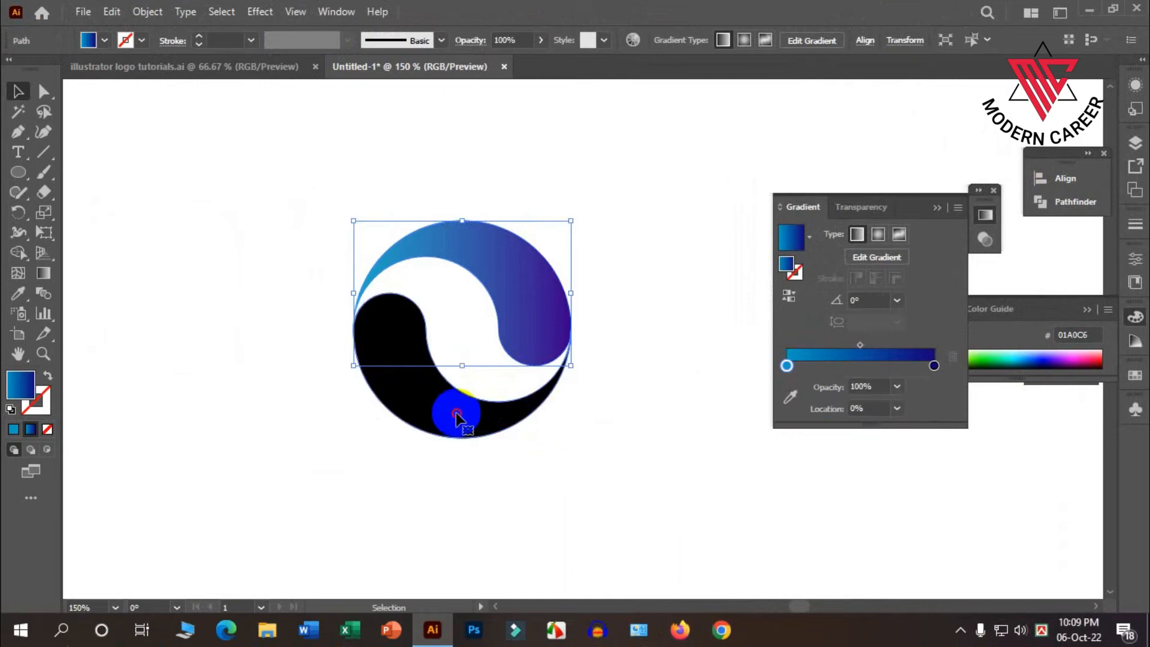
{"action": "left_click", "coordinate": [457, 411]}
{"action": "left_click", "coordinate": [873, 336]}
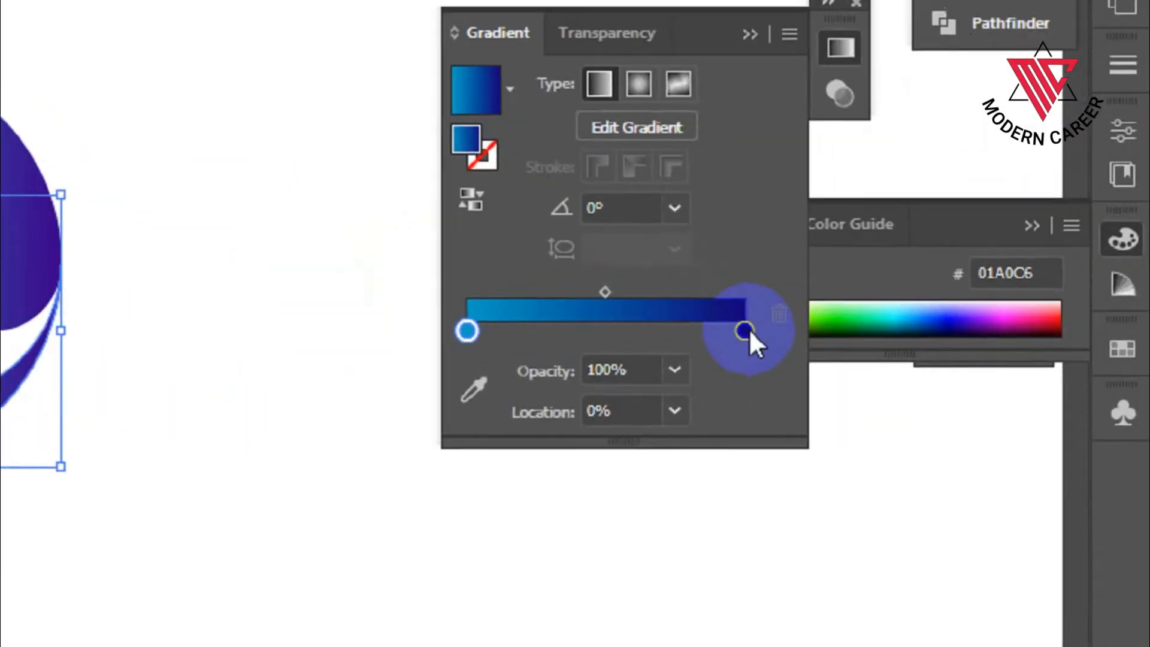
{"action": "double_click", "coordinate": [935, 365]}
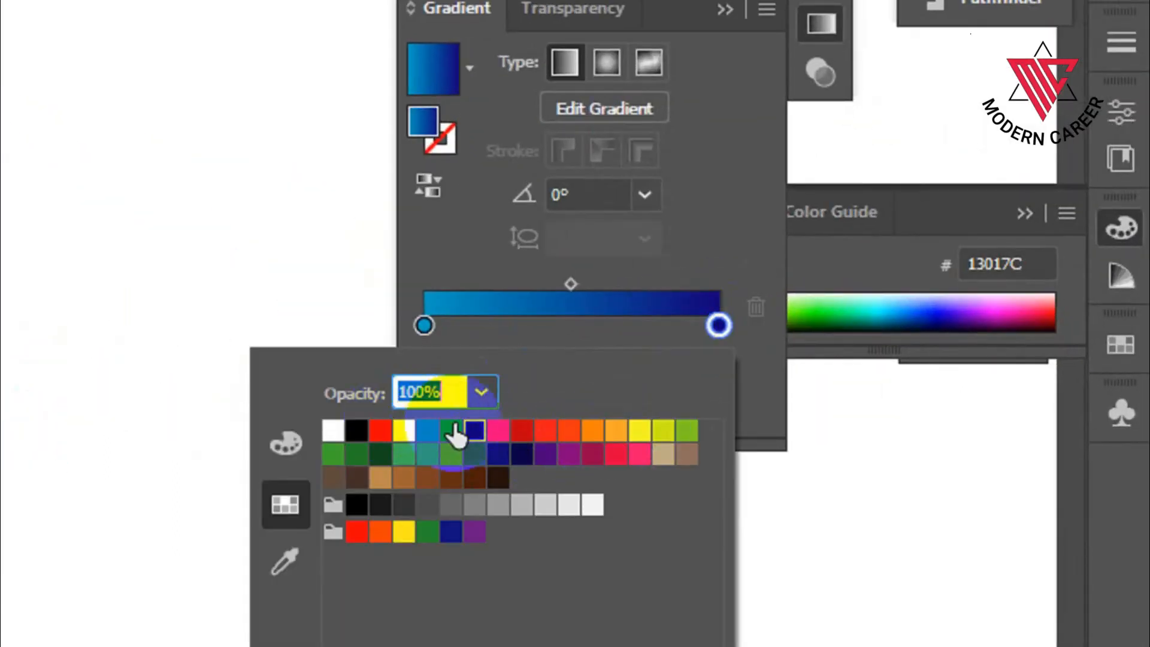
{"action": "left_click", "coordinate": [358, 532]}
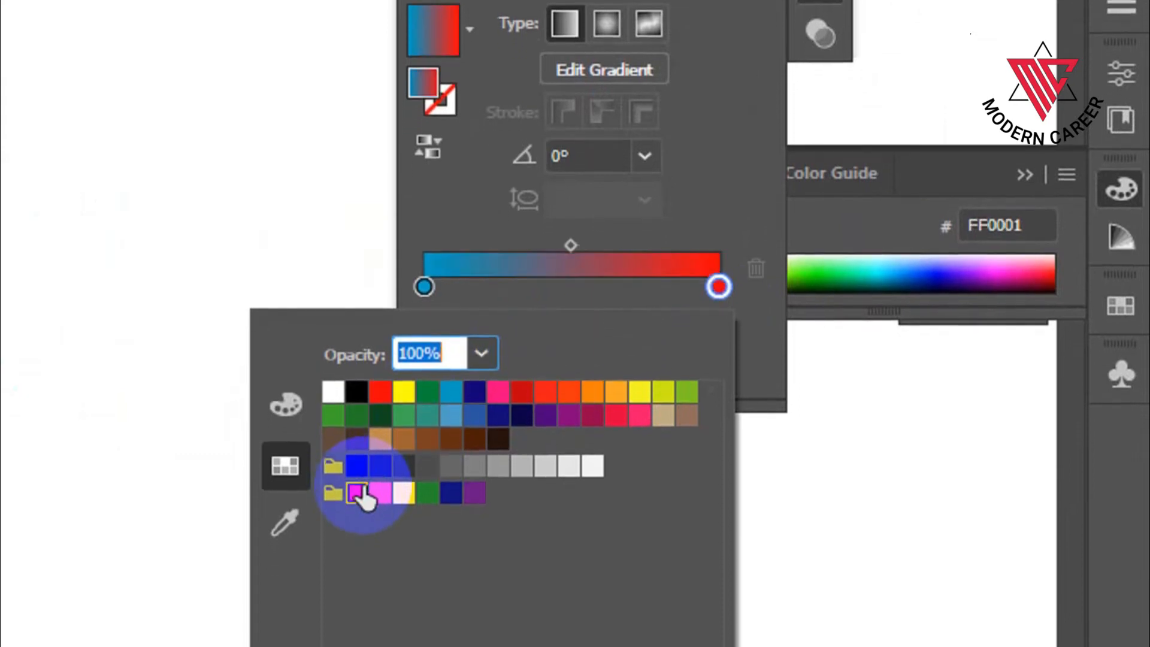
Set the start stop of the lower swirl's gradient to the yellow swatch F2F91C and collapse the gradient settings.
{"action": "left_click", "coordinate": [422, 286]}
{"action": "left_click", "coordinate": [423, 285]}
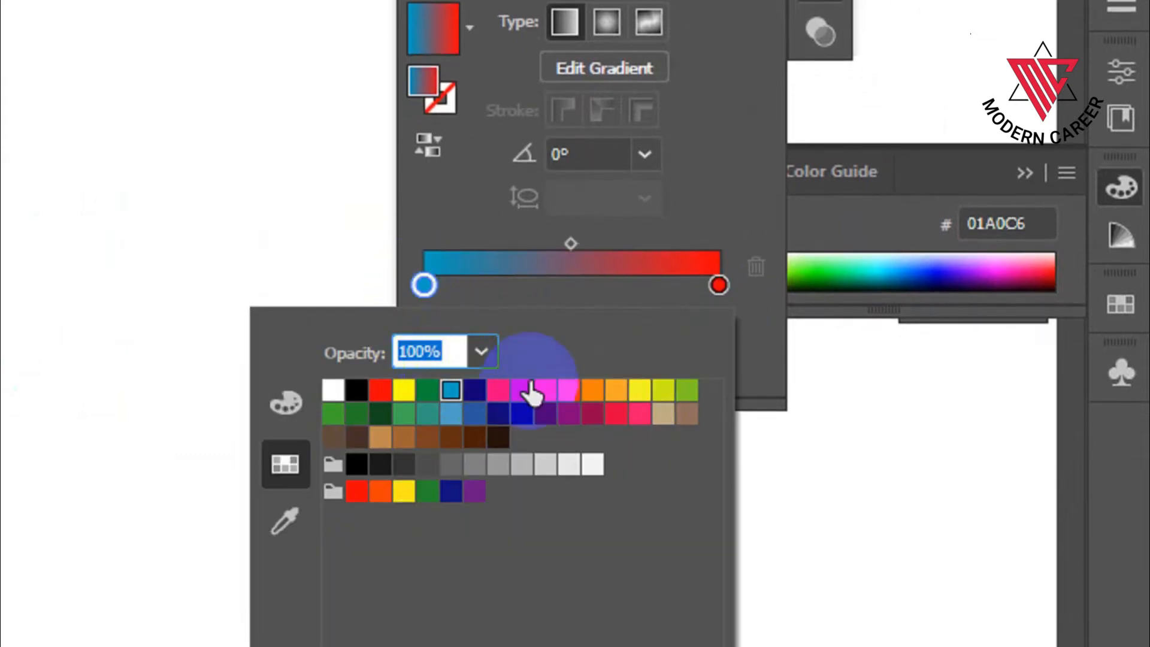
{"action": "left_click", "coordinate": [641, 391]}
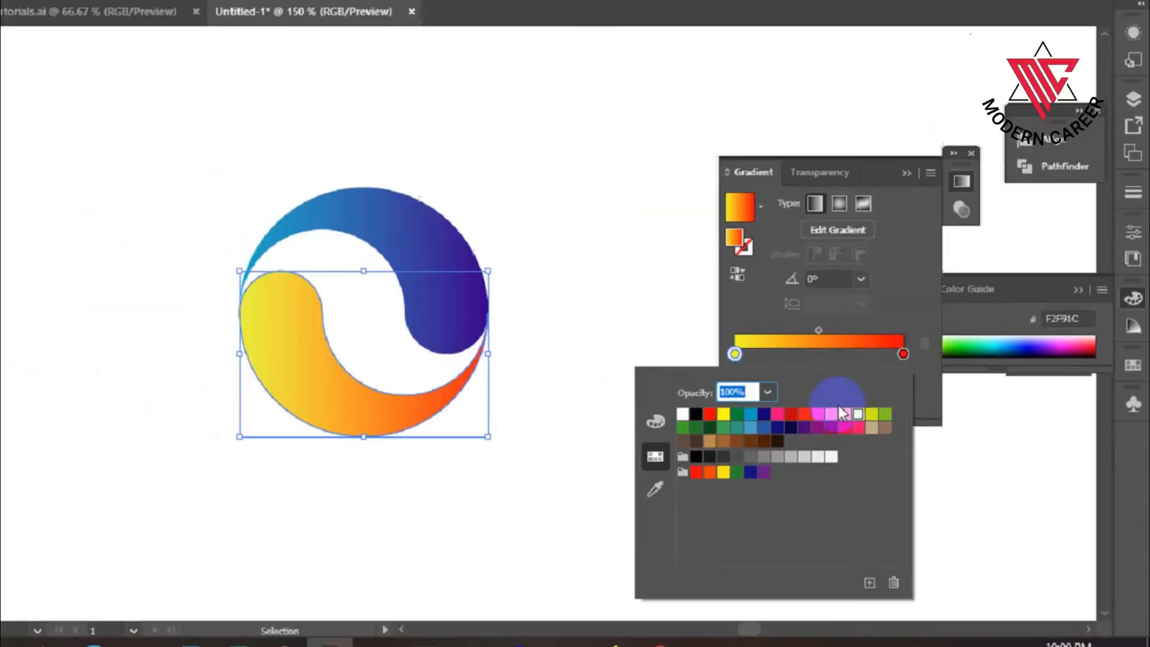
{"action": "left_click", "coordinate": [305, 241]}
{"action": "scroll", "coordinate": [611, 420], "scroll_direction": "up", "scroll_amount": 1}
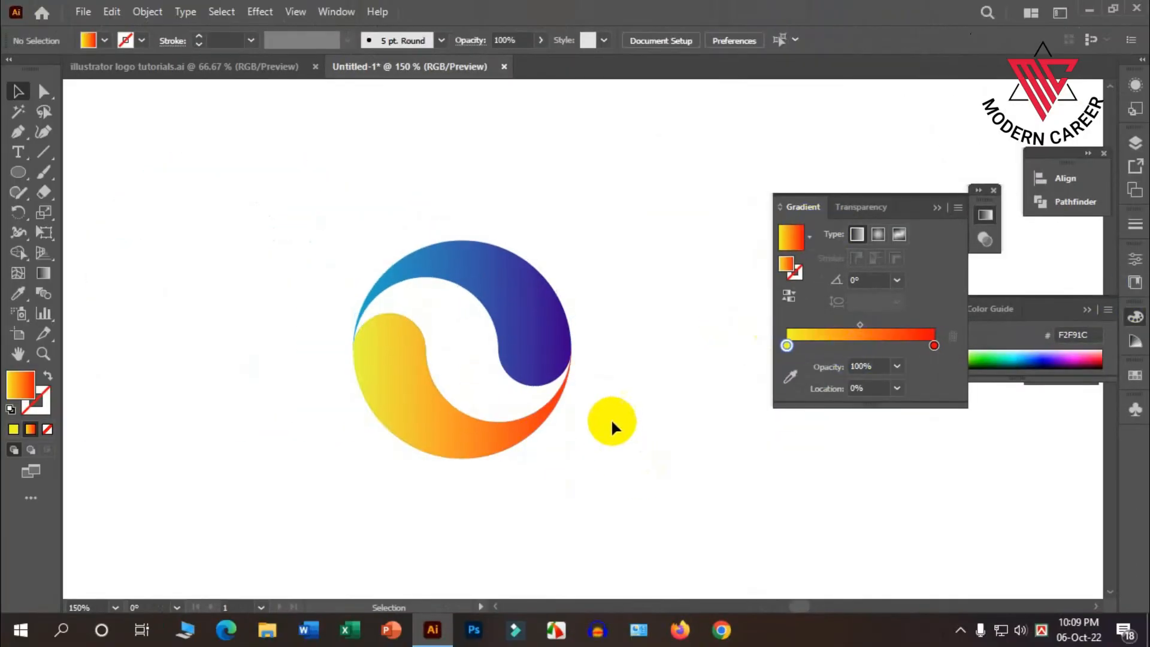
{"action": "scroll", "coordinate": [613, 422], "scroll_direction": "down", "scroll_amount": 2}
{"action": "left_click", "coordinate": [932, 209]}
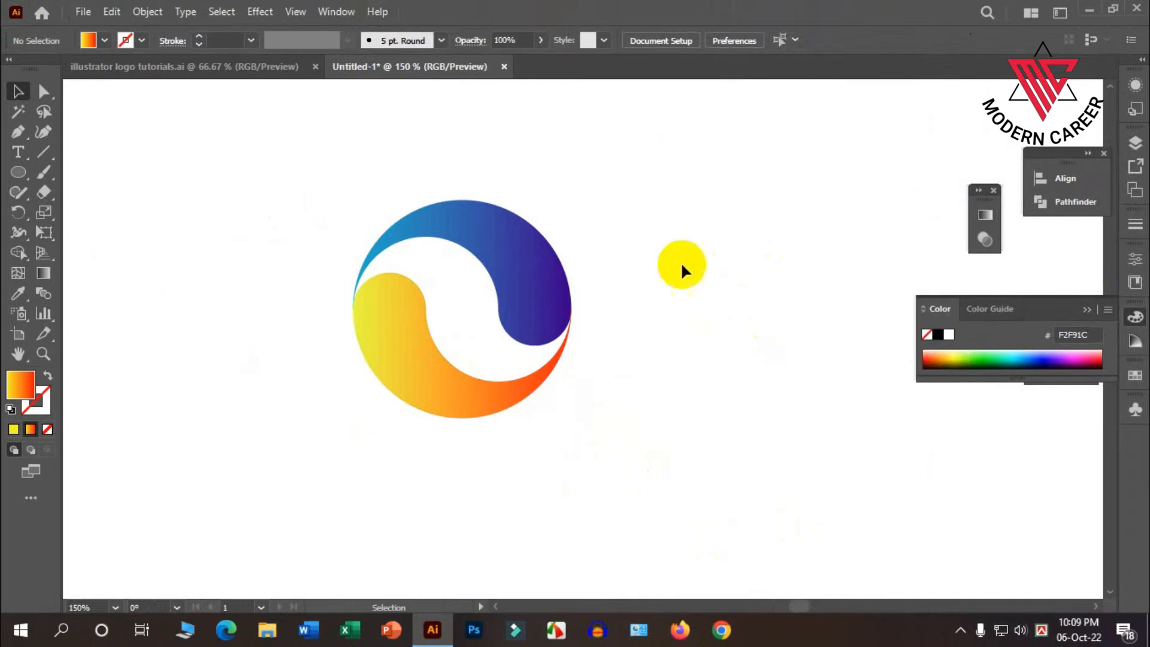
Check the reference logos, then redirect the upper swirl's gradient from light blue at the rounded end to dark blue at the thin tail.
{"action": "left_click", "coordinate": [233, 65]}
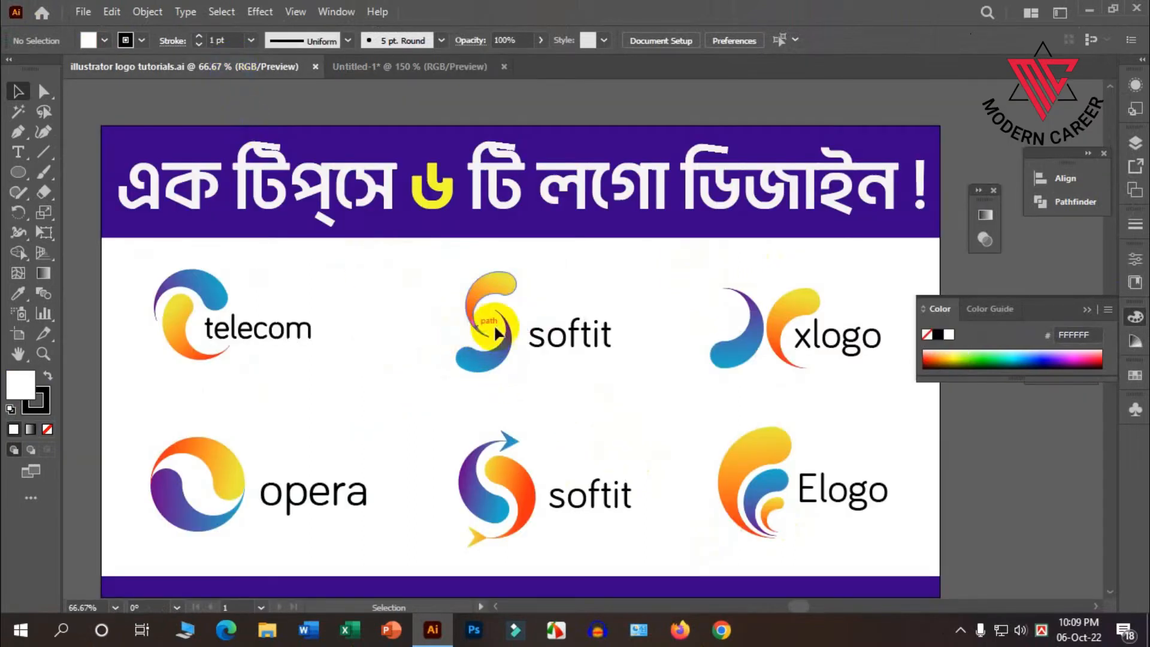
{"action": "left_click", "coordinate": [399, 66]}
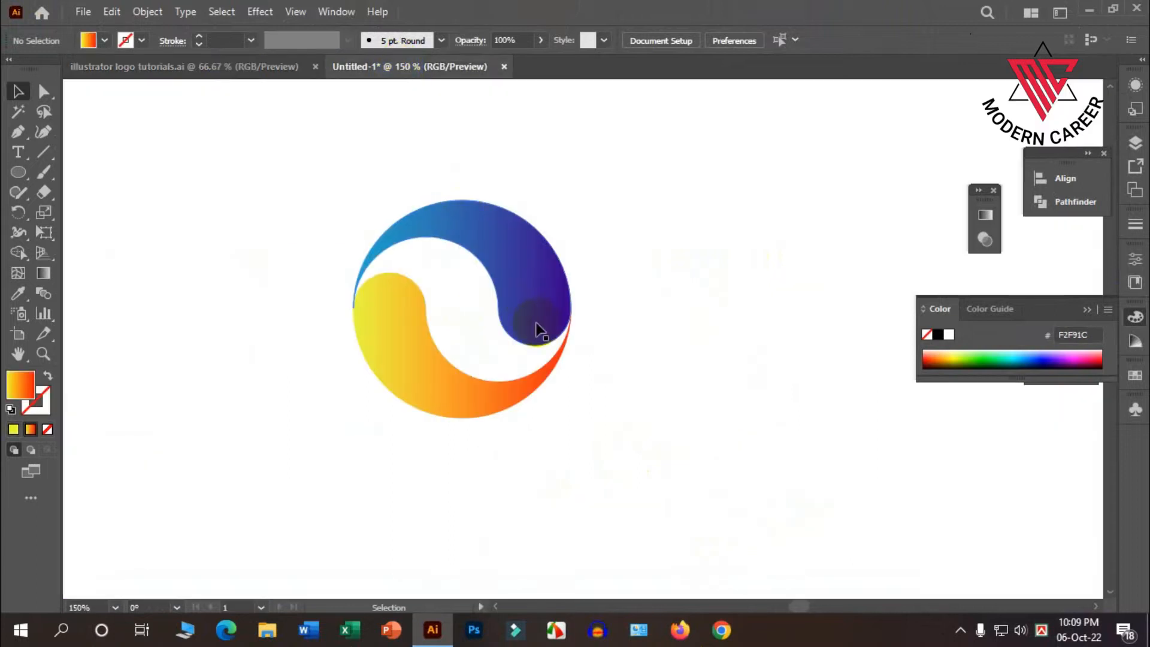
{"action": "scroll", "coordinate": [533, 322], "scroll_direction": "down", "scroll_amount": 1}
{"action": "left_click", "coordinate": [526, 258]}
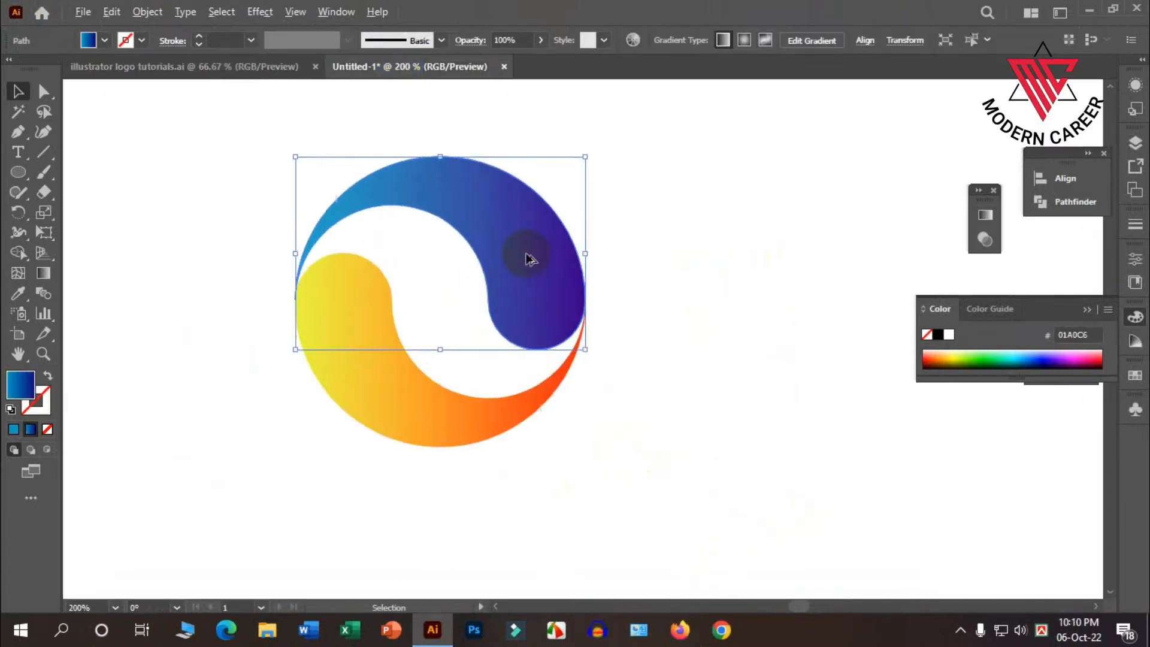
{"action": "scroll", "coordinate": [526, 257], "scroll_direction": "up", "scroll_amount": 2}
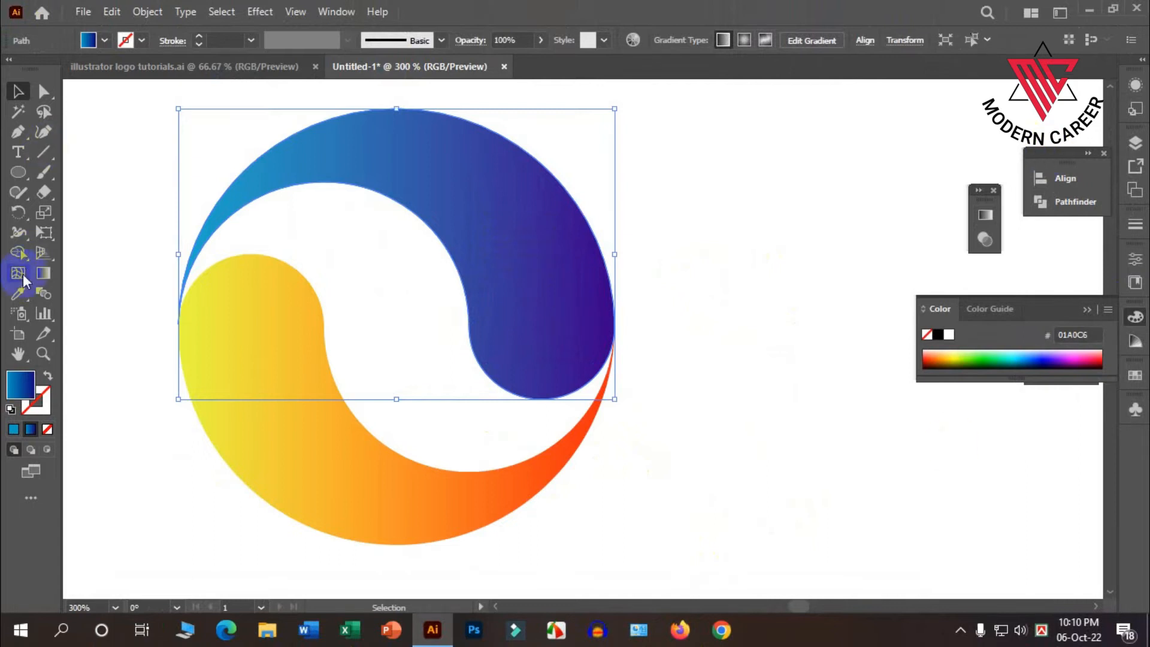
{"action": "left_click", "coordinate": [43, 273]}
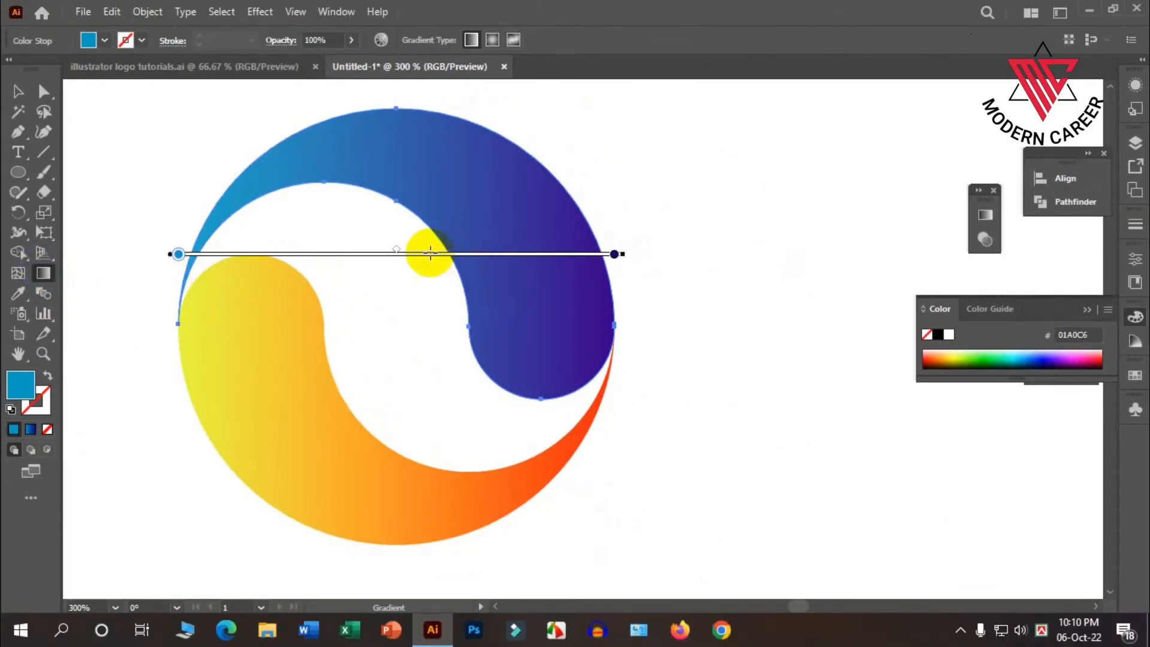
{"action": "mouse_move", "coordinate": [175, 326]}
{"action": "left_mouse_down"}
{"action": "mouse_move", "coordinate": [191, 199]}
{"action": "mouse_move", "coordinate": [506, 267]}
{"action": "mouse_move", "coordinate": [558, 365]}
{"action": "mouse_move", "coordinate": [487, 269]}
{"action": "mouse_move", "coordinate": [248, 161]}
{"action": "mouse_move", "coordinate": [180, 285]}
{"action": "mouse_move", "coordinate": [179, 326]}
{"action": "left_mouse_up"}
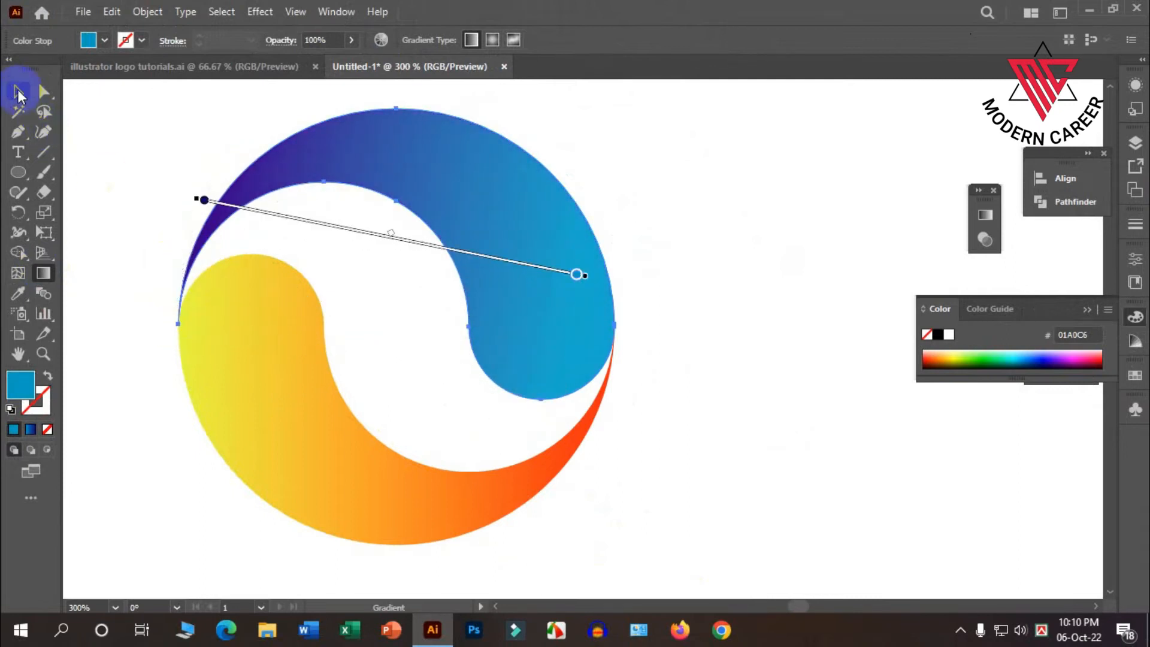
{"action": "left_click", "coordinate": [18, 92]}
Tilt the lower swirl's gradient slightly, running from yellow at its rounded end down to red at its thin tail.
{"action": "left_click", "coordinate": [265, 393]}
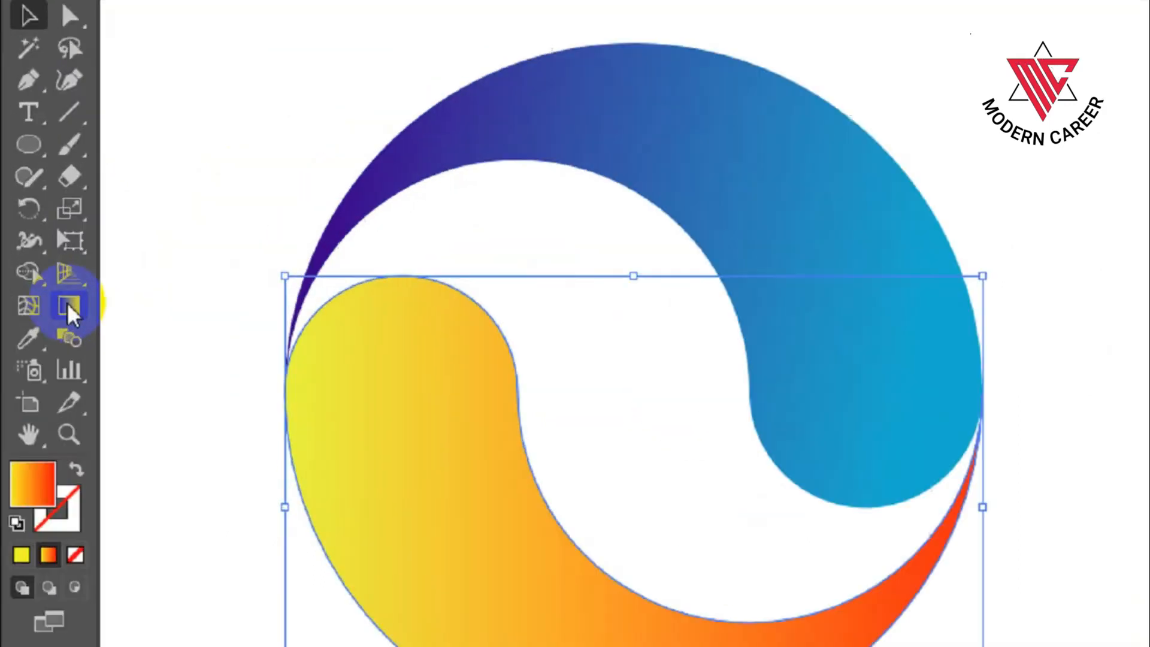
{"action": "left_click", "coordinate": [43, 273]}
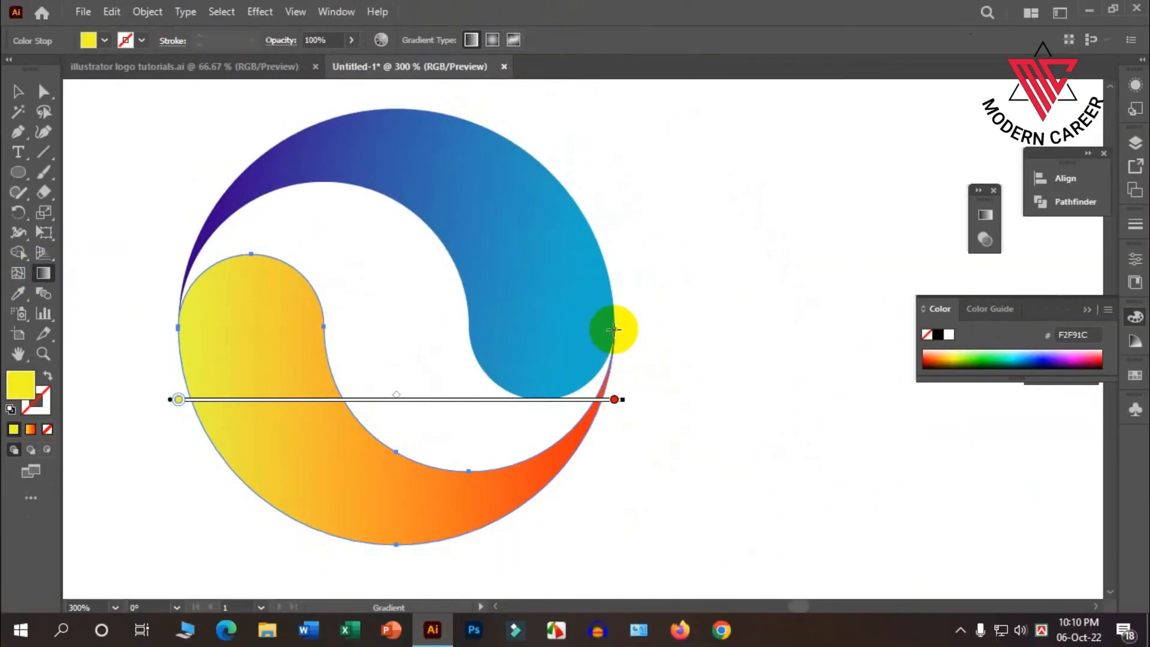
{"action": "left_click_drag", "start_coordinate": [615, 327], "coordinate": [542, 413]}
{"action": "mouse_move", "coordinate": [221, 259]}
{"action": "left_mouse_down"}
{"action": "mouse_move", "coordinate": [285, 354]}
{"action": "mouse_move", "coordinate": [597, 512]}
{"action": "mouse_move", "coordinate": [596, 378]}
{"action": "mouse_move", "coordinate": [612, 328]}
{"action": "left_mouse_up"}
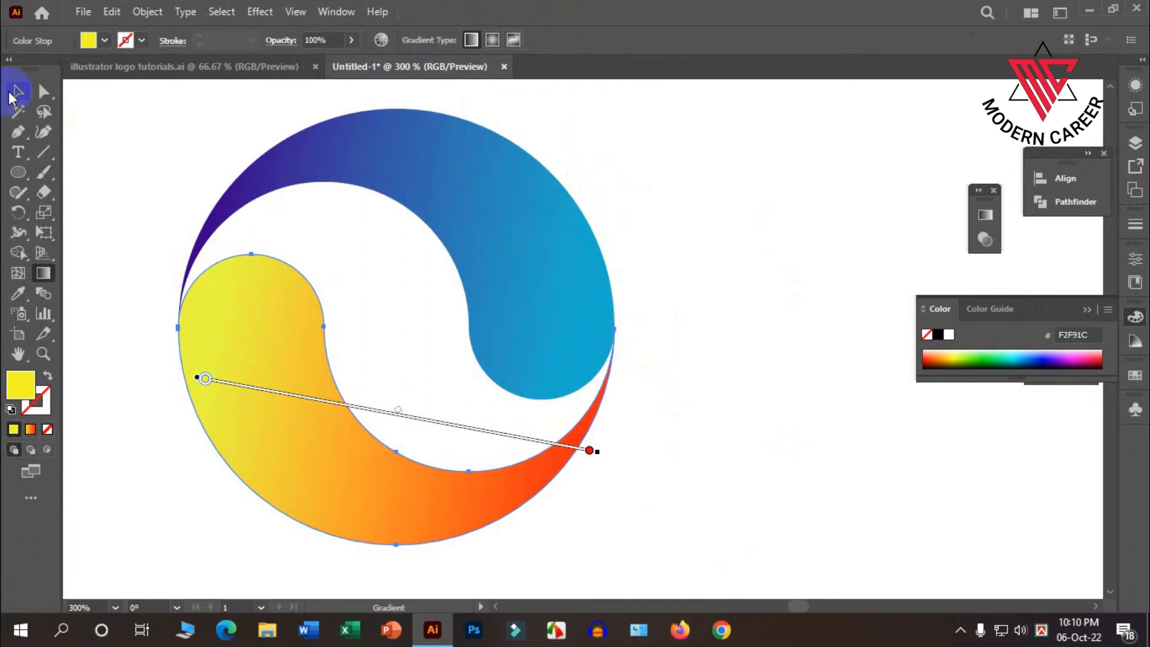
{"action": "left_click", "coordinate": [16, 92]}
{"action": "left_click", "coordinate": [160, 118]}
Move both swirls together to the artboard's upper-left corner and group them.
{"action": "scroll", "coordinate": [490, 306], "scroll_direction": "down", "scroll_amount": 2}
{"action": "scroll", "coordinate": [530, 390], "scroll_direction": "down", "scroll_amount": 1}
{"action": "scroll", "coordinate": [531, 391], "scroll_direction": "down", "scroll_amount": 2}
{"action": "left_click_drag", "start_coordinate": [549, 429], "coordinate": [409, 230]}
{"action": "scroll", "coordinate": [493, 297], "scroll_direction": "down", "scroll_amount": 1}
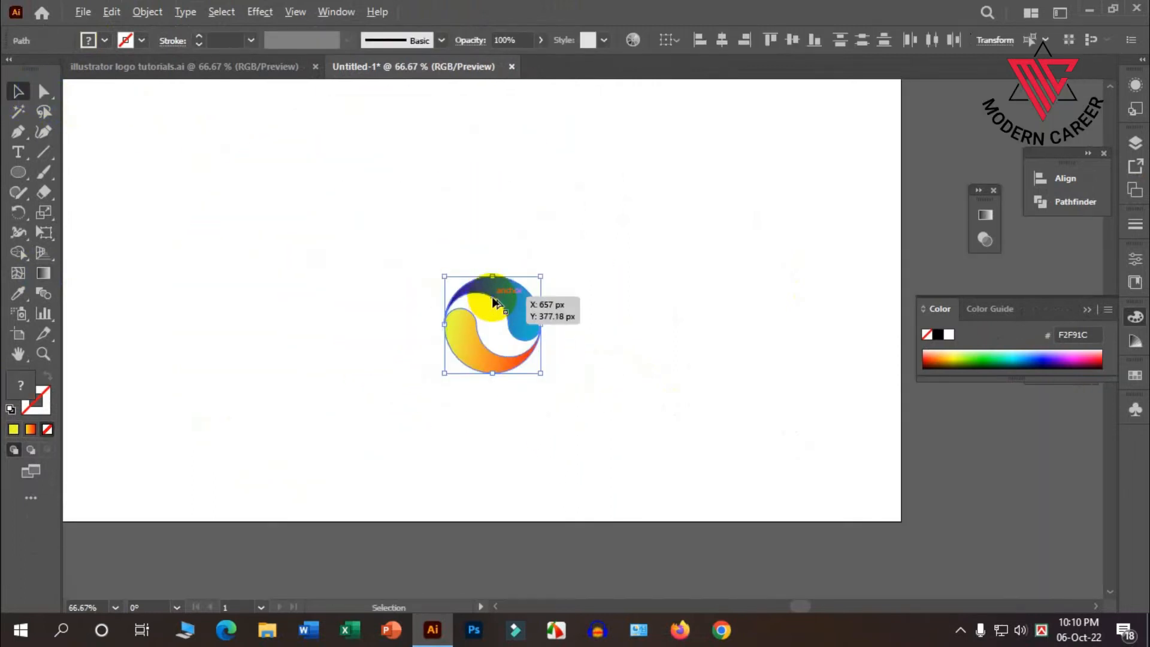
{"action": "scroll", "coordinate": [493, 301], "scroll_direction": "down", "scroll_amount": 2}
{"action": "left_click_drag", "start_coordinate": [507, 307], "coordinate": [336, 203]}
{"action": "right_click", "coordinate": [337, 204]}
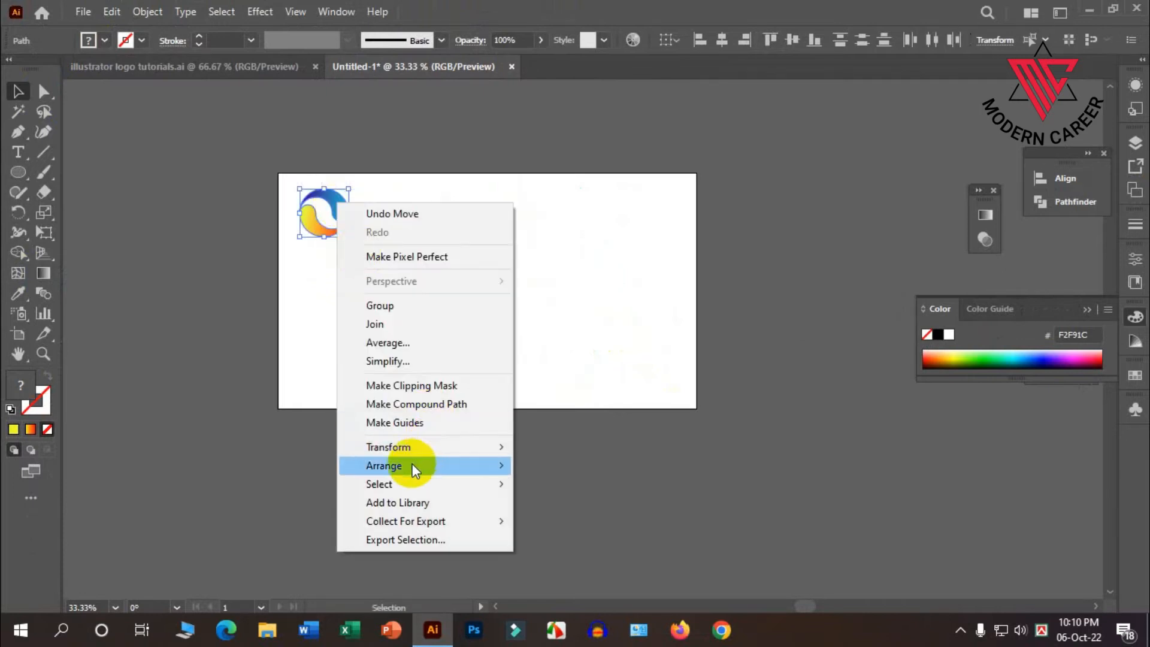
{"action": "left_click", "coordinate": [423, 305]}
{"action": "left_click", "coordinate": [429, 286]}
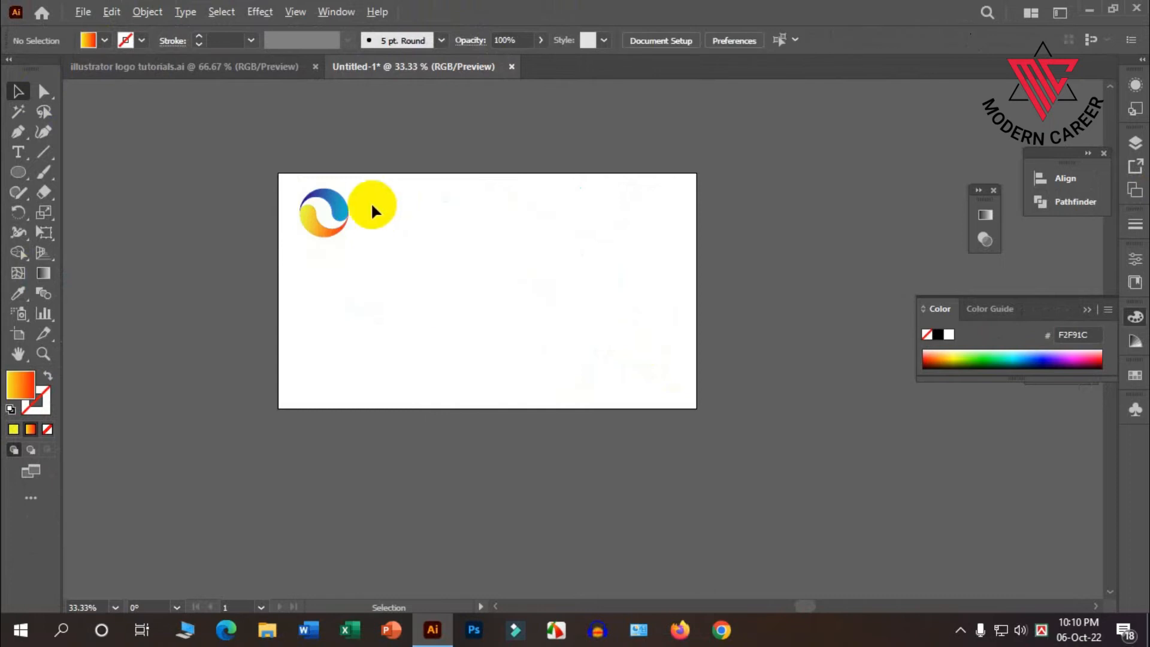
Examine the six reference logos, comparing how the swirls are arranged in the opera and softit designs.
{"action": "scroll", "coordinate": [347, 207], "scroll_direction": "up", "scroll_amount": 2, "text": "alt"}
{"action": "scroll", "coordinate": [341, 212], "scroll_direction": "down", "scroll_amount": 1}
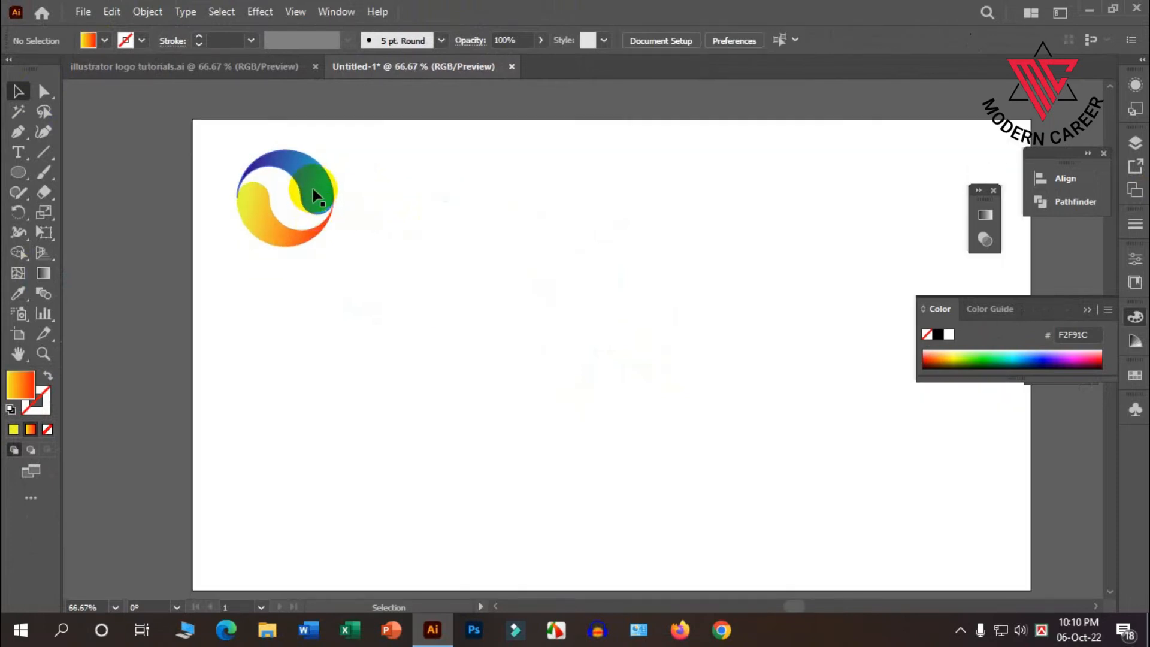
{"action": "left_click", "coordinate": [312, 189]}
{"action": "left_click", "coordinate": [177, 99]}
{"action": "left_click", "coordinate": [177, 69]}
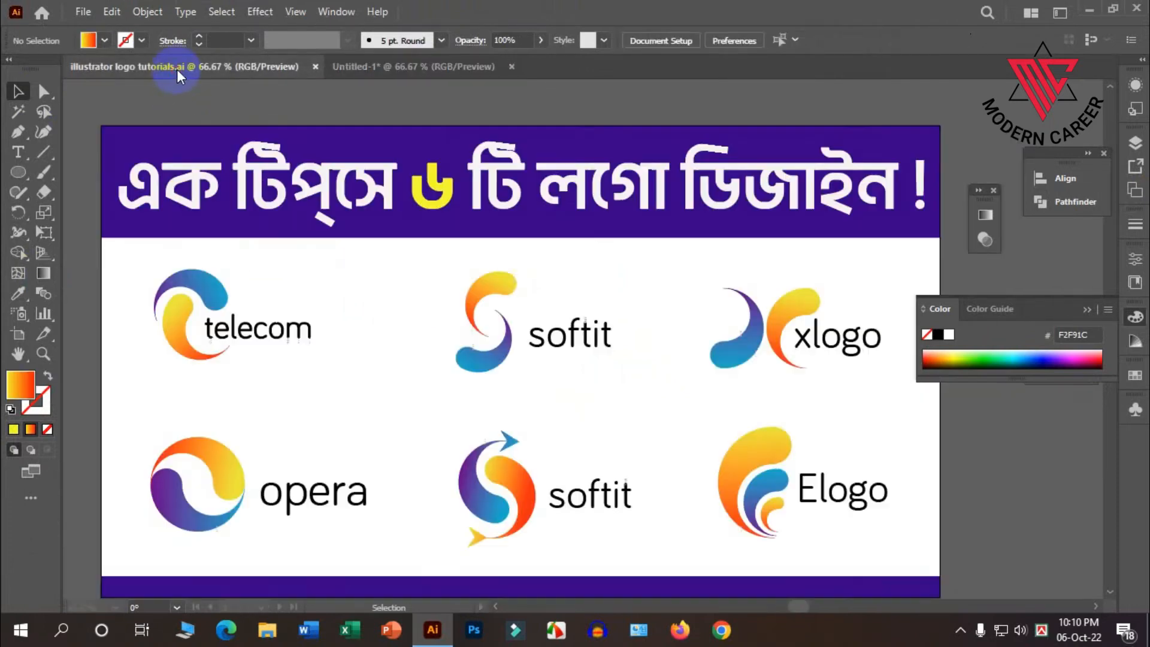
{"action": "key", "text": "d"}
{"action": "scroll", "coordinate": [257, 413], "scroll_direction": "down", "scroll_amount": 2}
{"action": "scroll", "coordinate": [269, 420], "scroll_direction": "down", "scroll_amount": 1}
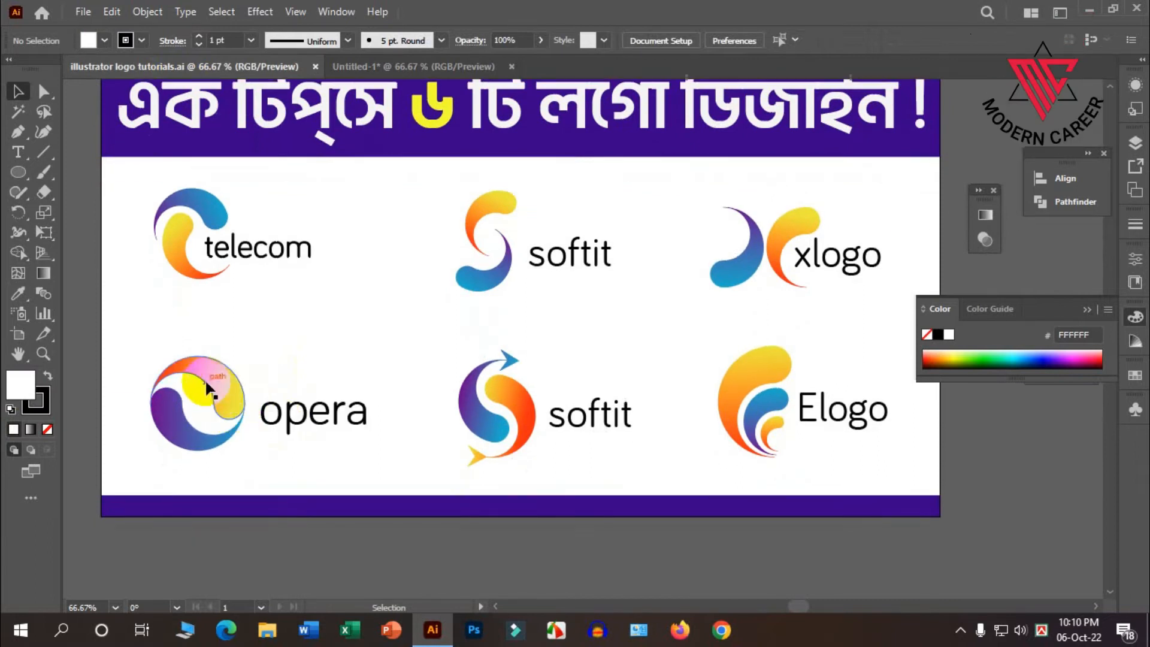
{"action": "left_click", "coordinate": [224, 384]}
{"action": "left_click", "coordinate": [297, 311]}
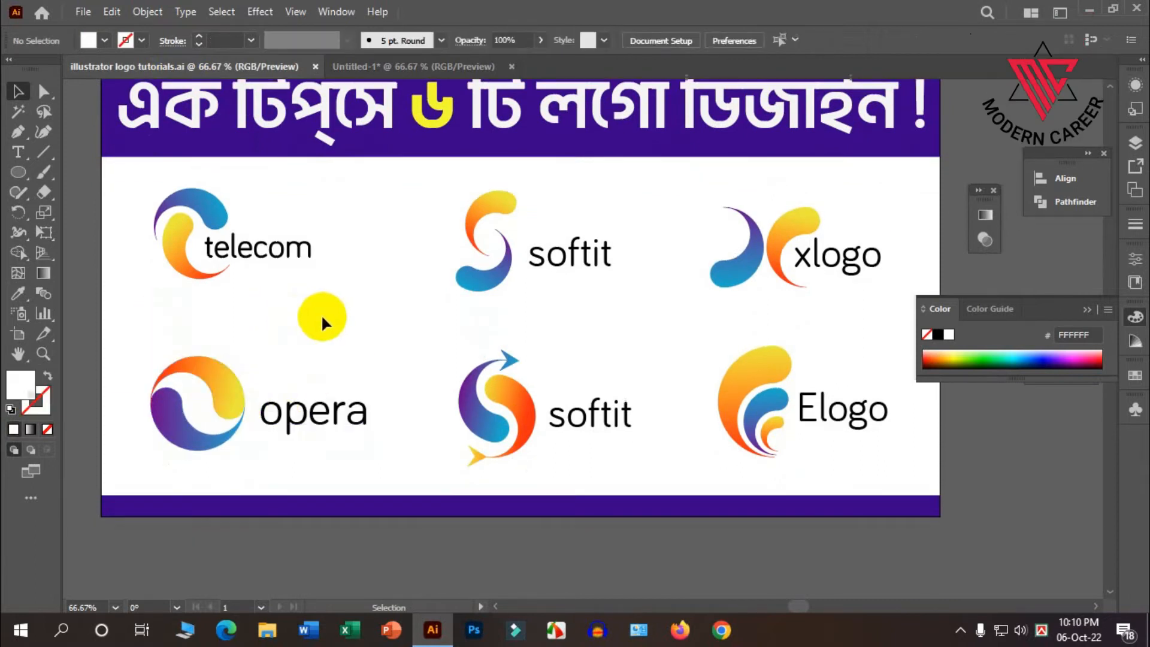
{"action": "scroll", "coordinate": [282, 420], "scroll_direction": "up", "scroll_amount": 1}
{"action": "scroll", "coordinate": [213, 353], "scroll_direction": "up", "scroll_amount": 2}
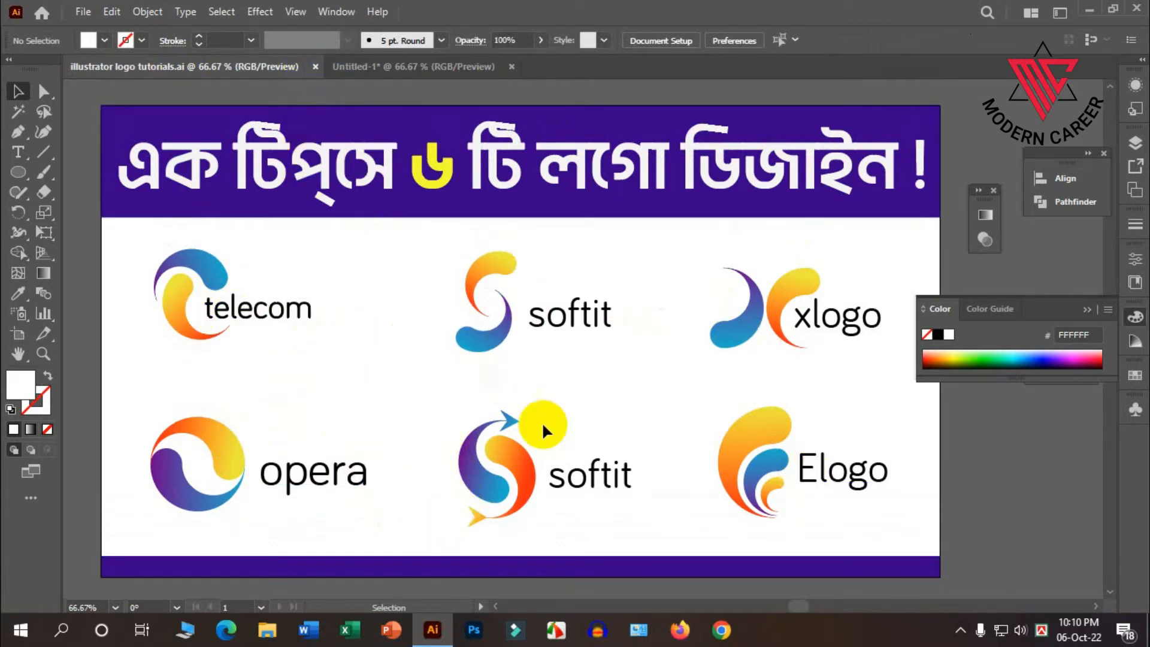
{"action": "scroll", "coordinate": [541, 421], "scroll_direction": "down", "scroll_amount": 1}
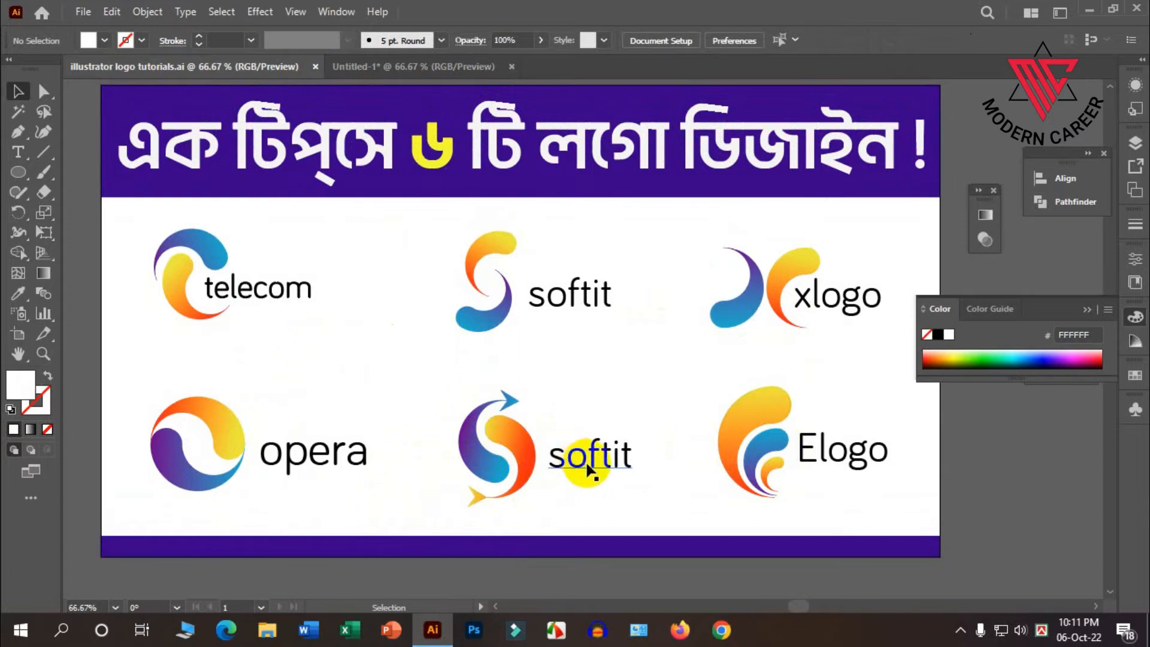
{"action": "scroll", "coordinate": [522, 459], "scroll_direction": "down", "scroll_amount": 1}
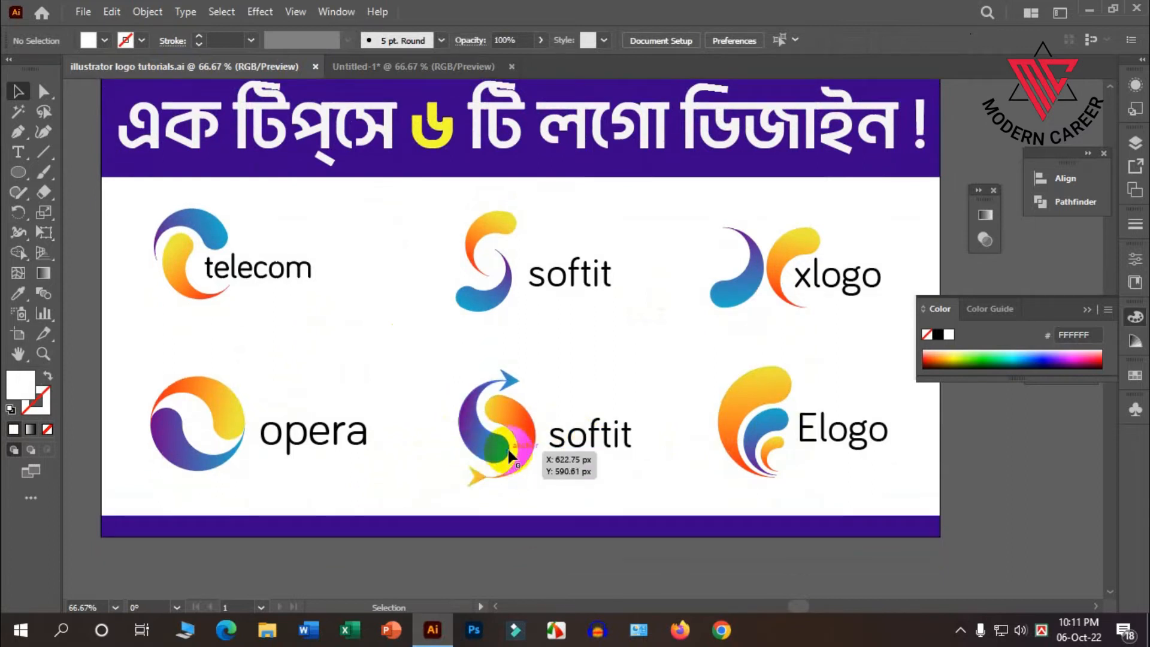
{"action": "scroll", "coordinate": [510, 459], "scroll_direction": "up", "scroll_amount": 1}
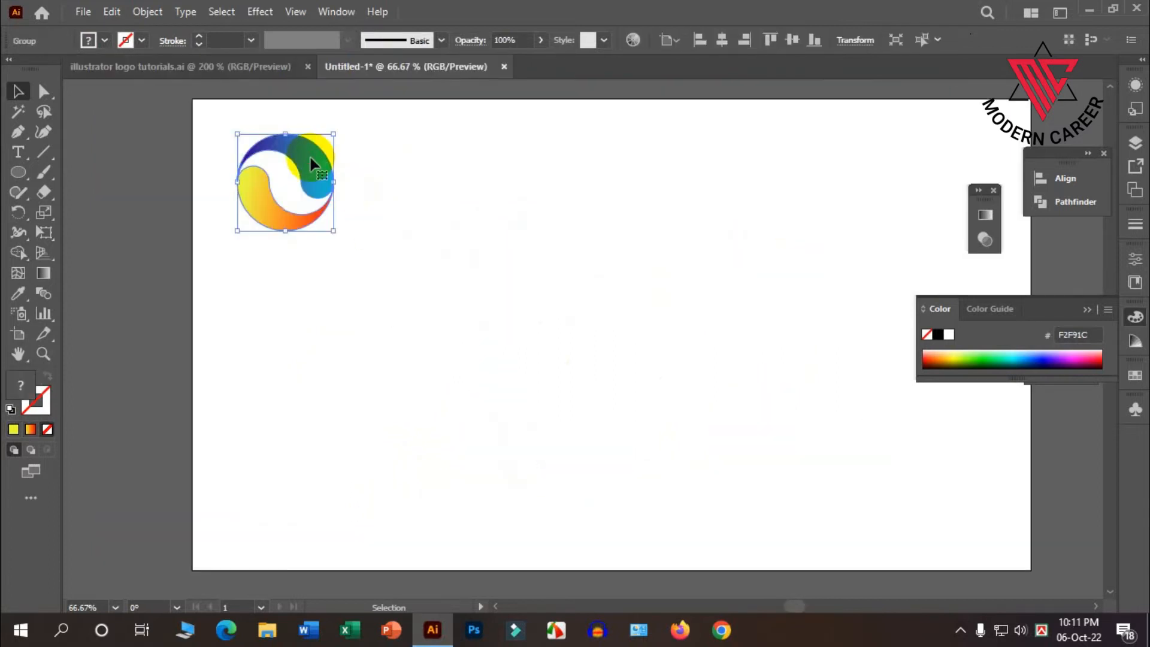
Place a copy of the grouped swirls to the lower right of the original, in open artboard space.
{"action": "left_click_drag", "start_coordinate": [310, 162], "coordinate": [597, 284]}
{"action": "scroll", "coordinate": [659, 300], "scroll_direction": "down", "scroll_amount": 1}
{"action": "scroll", "coordinate": [691, 293], "scroll_direction": "up", "scroll_amount": 2}
{"action": "scroll", "coordinate": [617, 285], "scroll_direction": "up", "scroll_amount": 1}
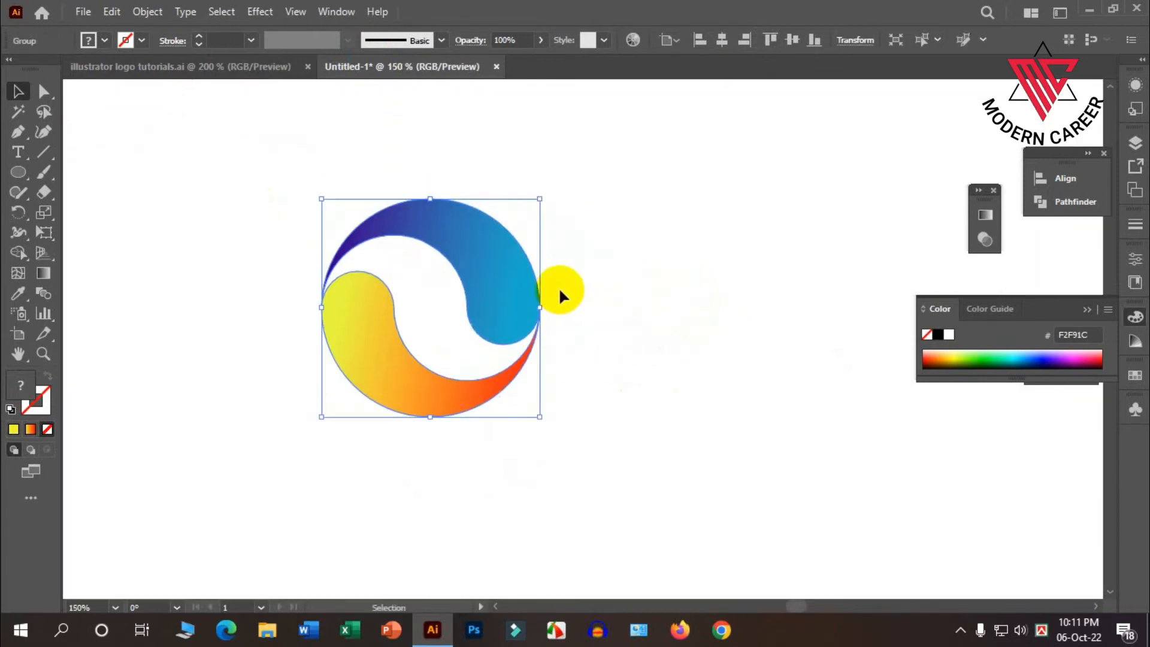
{"action": "scroll", "coordinate": [559, 286], "scroll_direction": "down", "scroll_amount": 1}
{"action": "left_click_drag", "start_coordinate": [513, 270], "coordinate": [511, 273]}
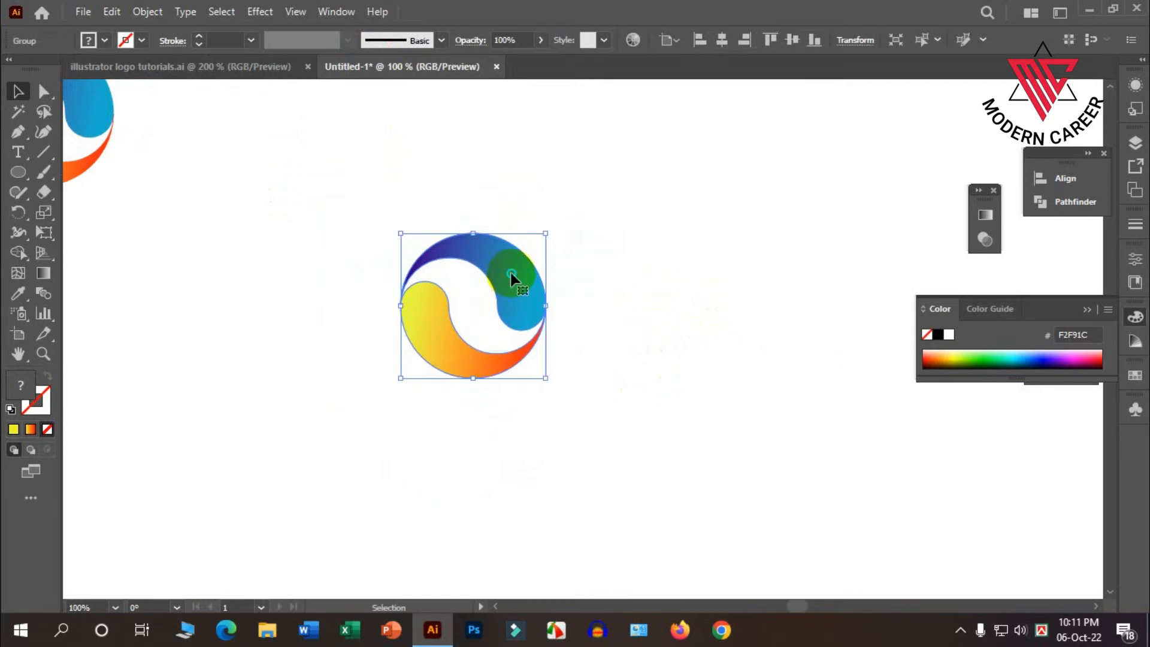
Ungroup the copied swirls and rotate them about 90° clockwise.
{"action": "right_click", "coordinate": [511, 277]}
{"action": "left_click", "coordinate": [573, 410]}
{"action": "left_click", "coordinate": [569, 355]}
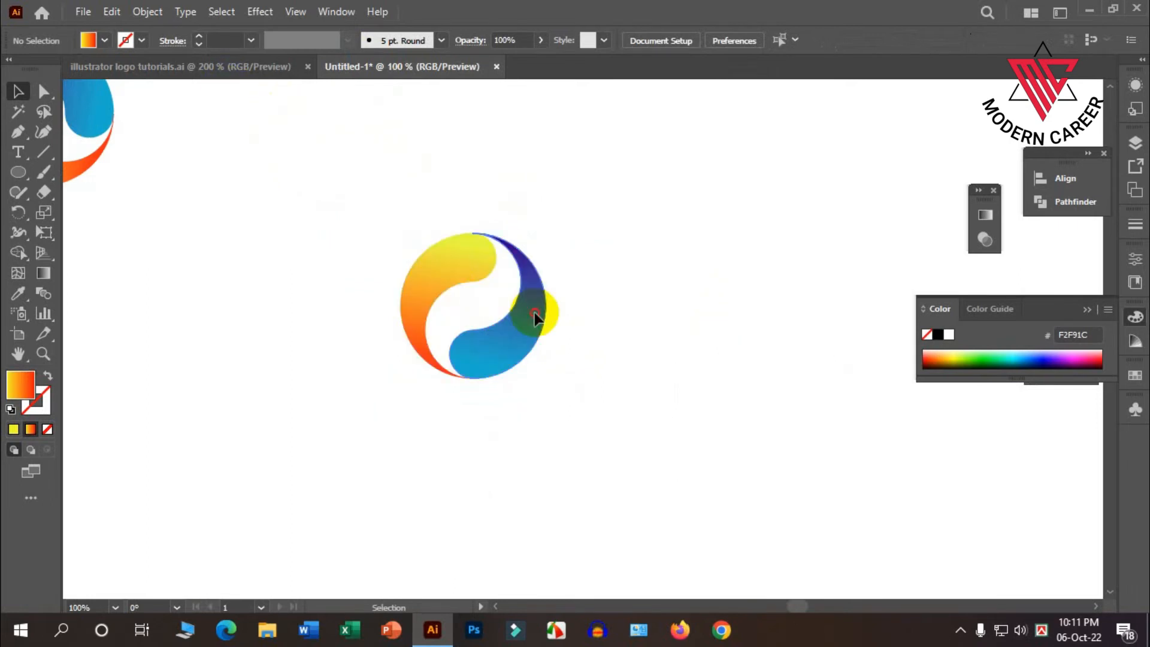
{"action": "left_click", "coordinate": [534, 314]}
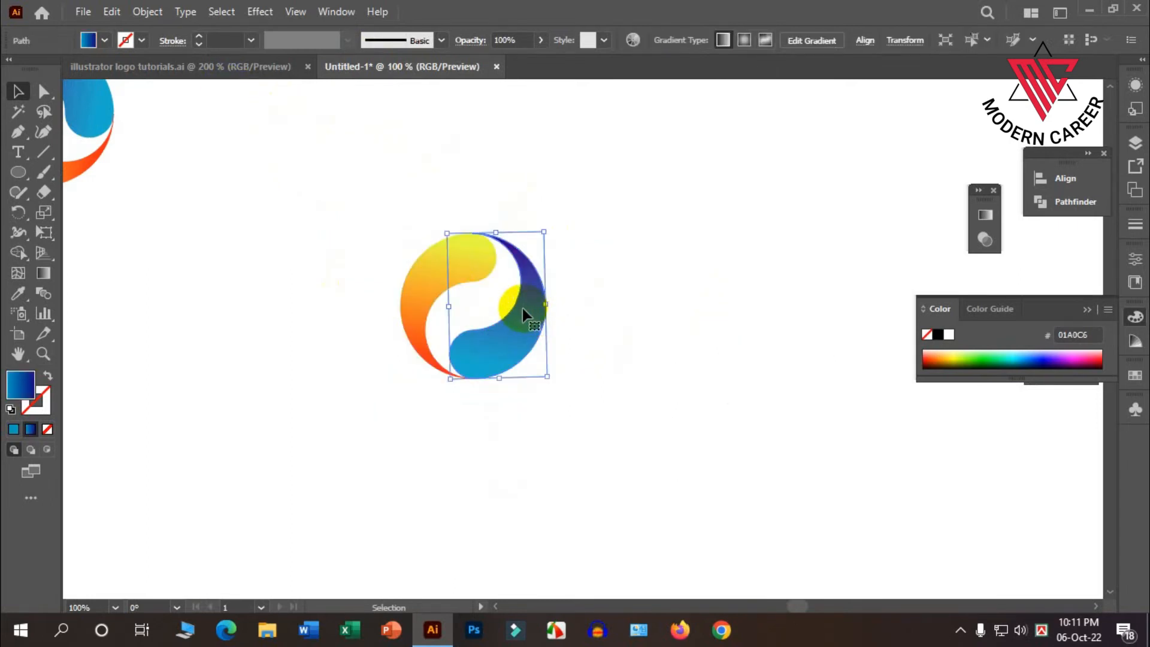
Reflect the blue swirl of the copy across the vertical axis.
{"action": "right_click", "coordinate": [523, 309]}
{"action": "mouse_move", "coordinate": [584, 507]}
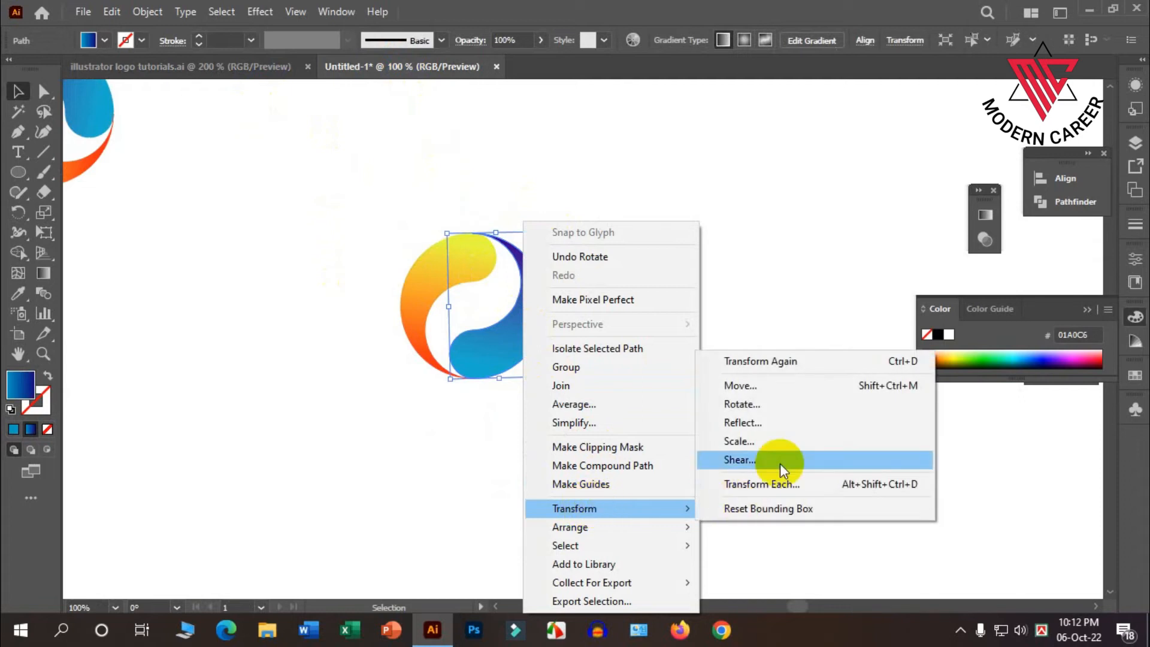
{"action": "left_click", "coordinate": [745, 421]}
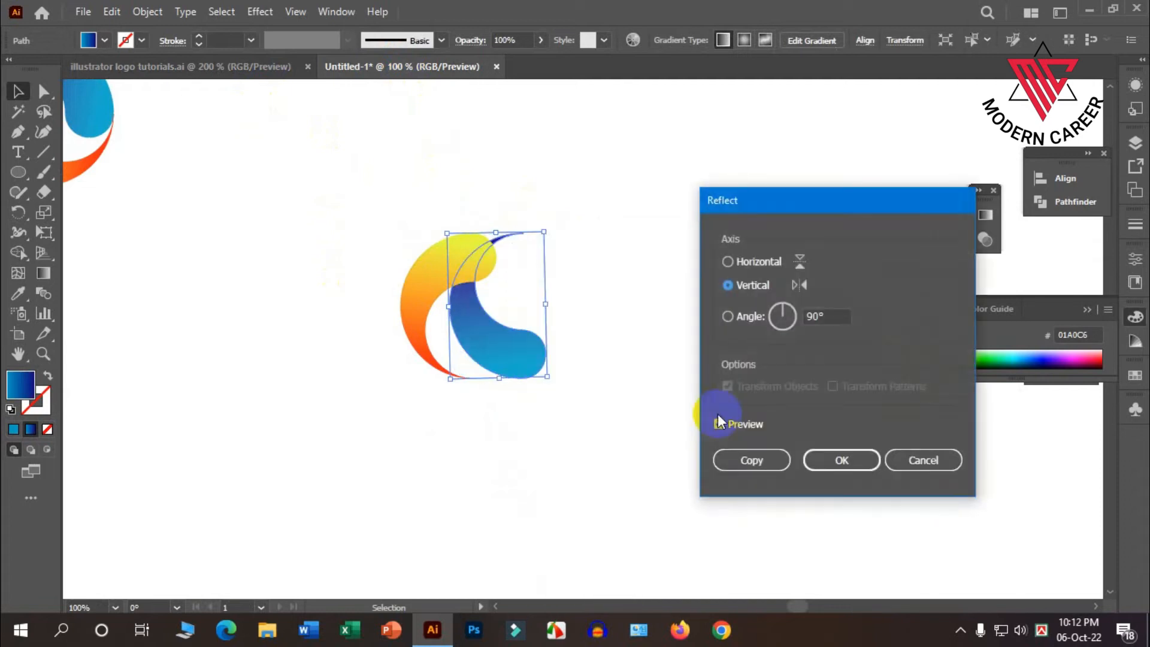
{"action": "left_click", "coordinate": [817, 461]}
{"action": "left_click", "coordinate": [666, 455]}
Reflect the orange swirl of the copy across the vertical axis.
{"action": "left_click", "coordinate": [442, 301]}
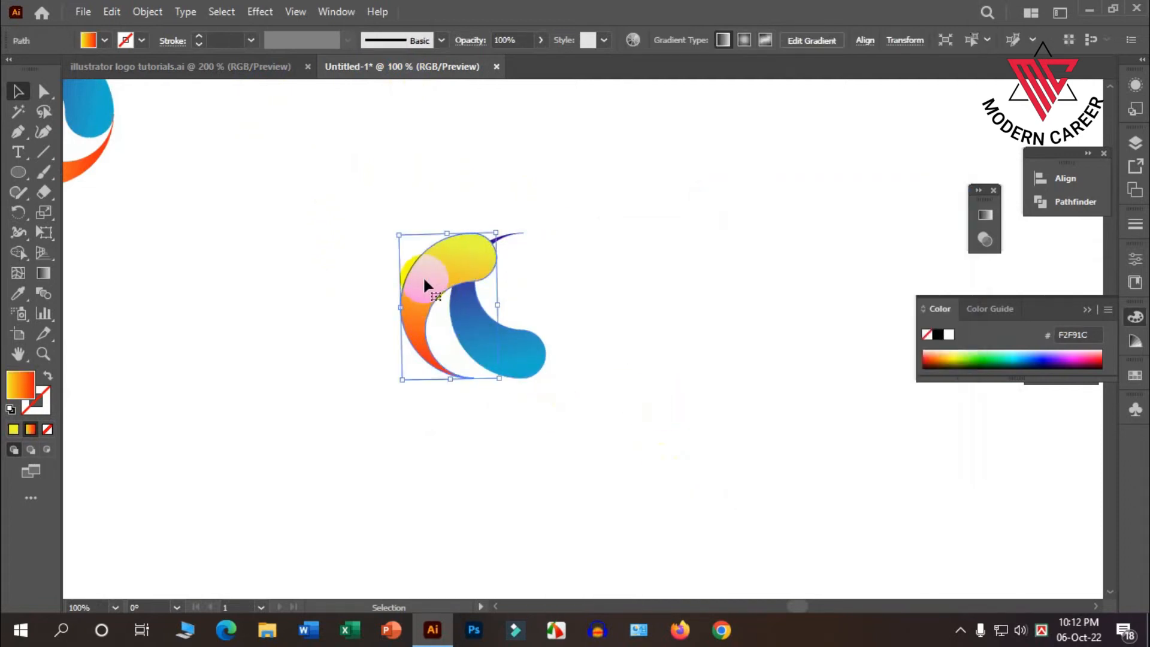
{"action": "right_click", "coordinate": [424, 281]}
{"action": "mouse_move", "coordinate": [505, 510]}
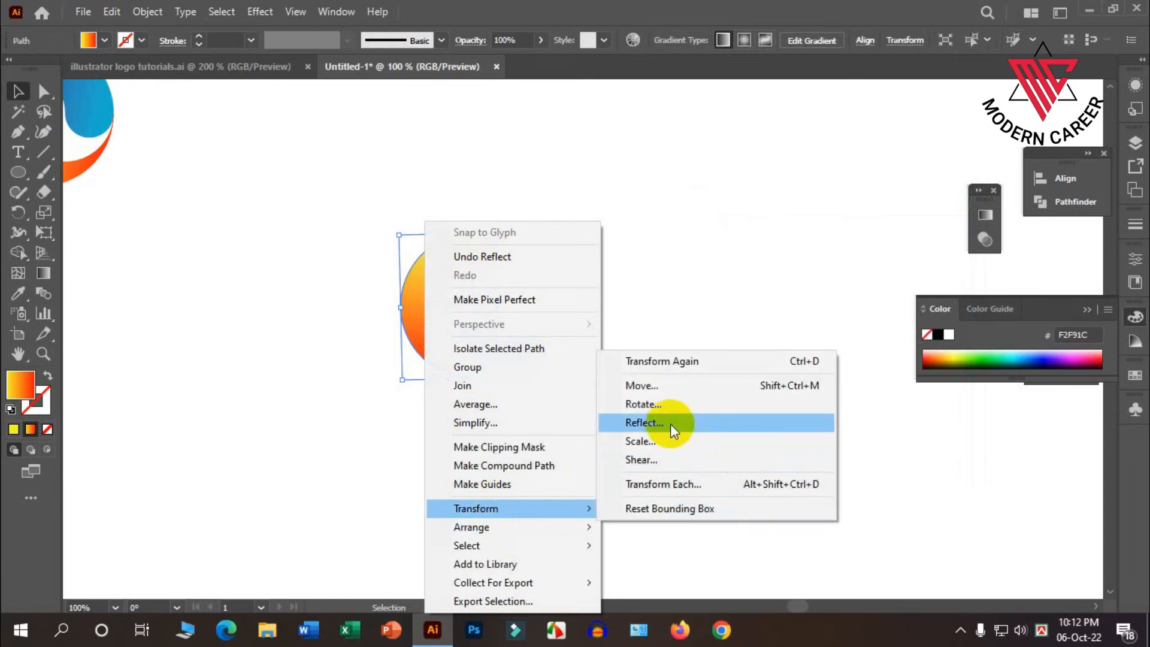
{"action": "left_click", "coordinate": [643, 423]}
{"action": "left_click", "coordinate": [809, 464]}
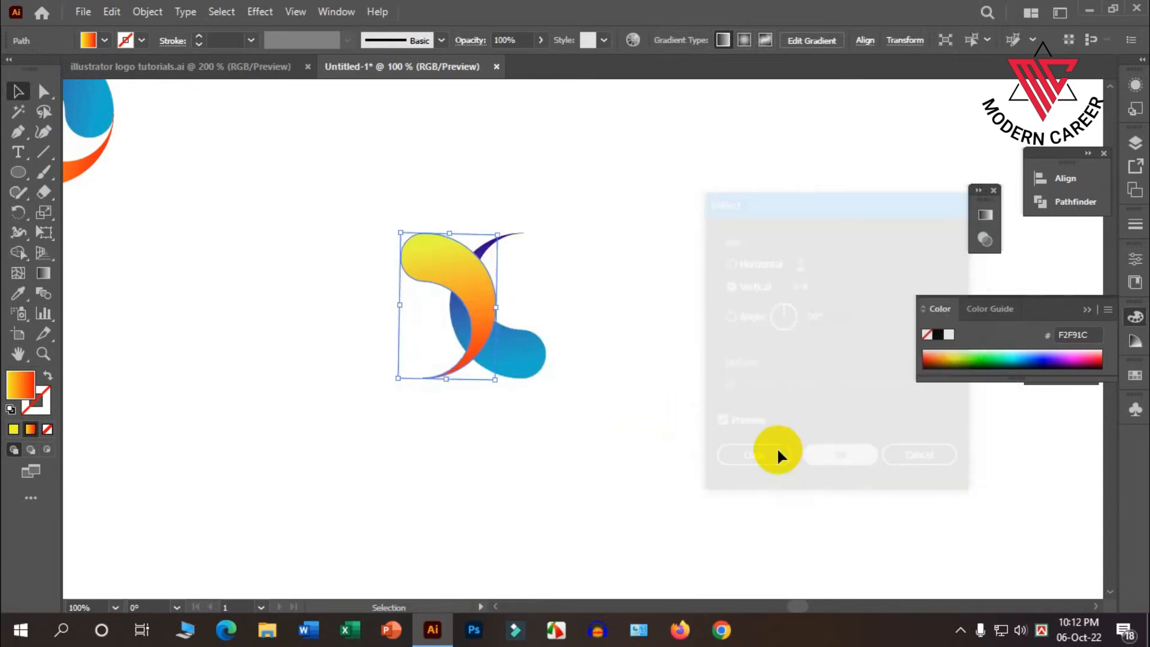
Move the orange swirl to the lower right so it interlocks with the blue swirl, and compare with the reference logos.
{"action": "left_click", "coordinate": [585, 231]}
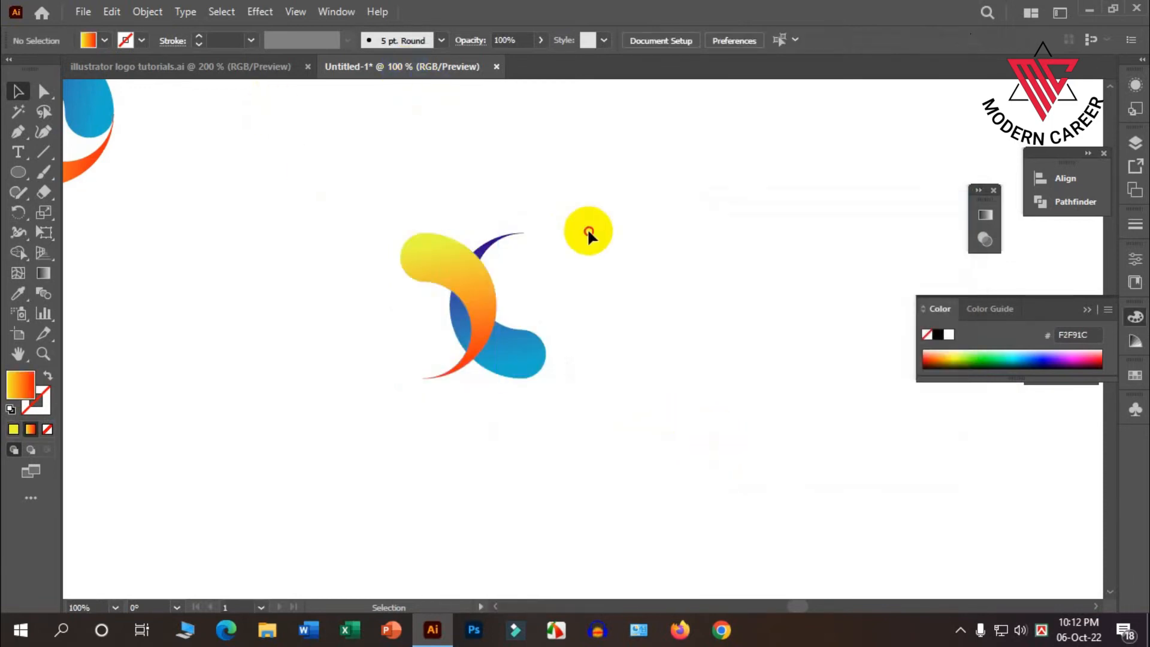
{"action": "left_click_drag", "start_coordinate": [460, 276], "coordinate": [547, 292]}
{"action": "left_click", "coordinate": [624, 240]}
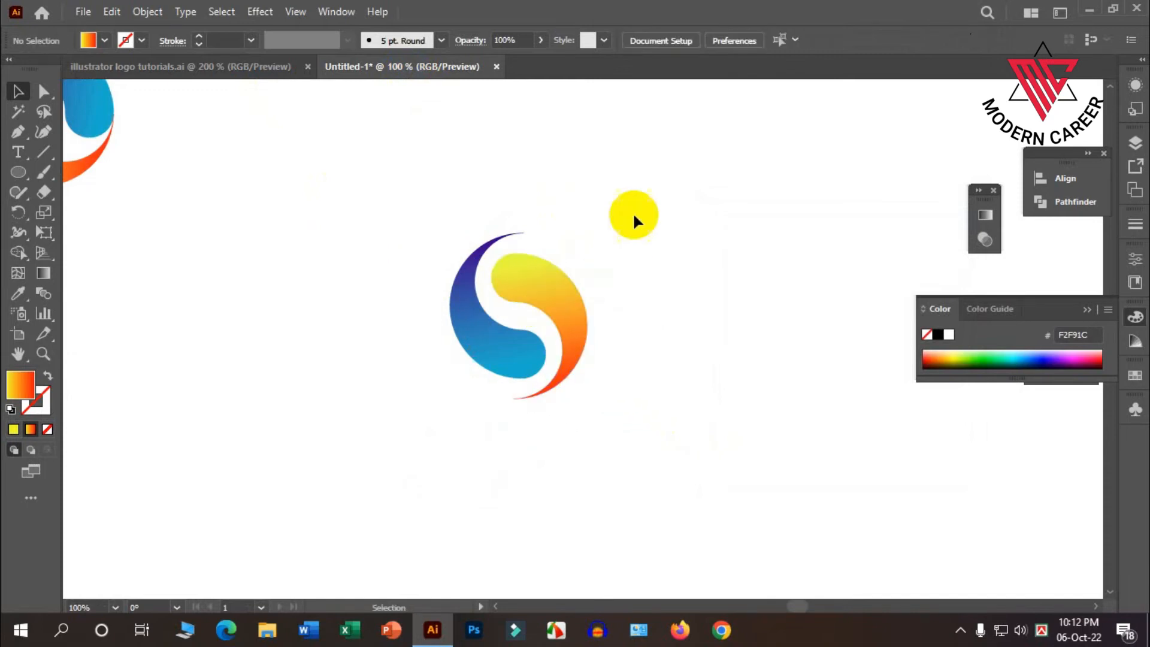
{"action": "left_click", "coordinate": [269, 71]}
{"action": "left_click", "coordinate": [376, 71]}
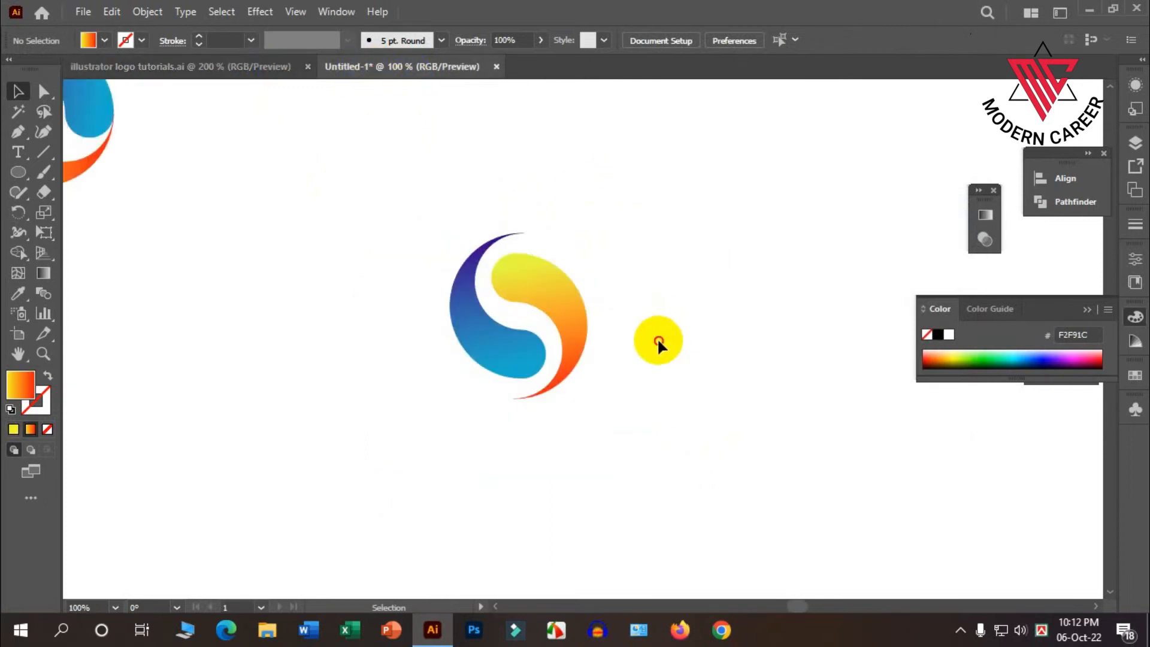
Rotate the interlocked blue and orange swirls together slightly clockwise.
{"action": "left_click_drag", "start_coordinate": [658, 341], "coordinate": [480, 224]}
{"action": "left_click_drag", "start_coordinate": [591, 228], "coordinate": [605, 244]}
{"action": "left_click", "coordinate": [695, 287]}
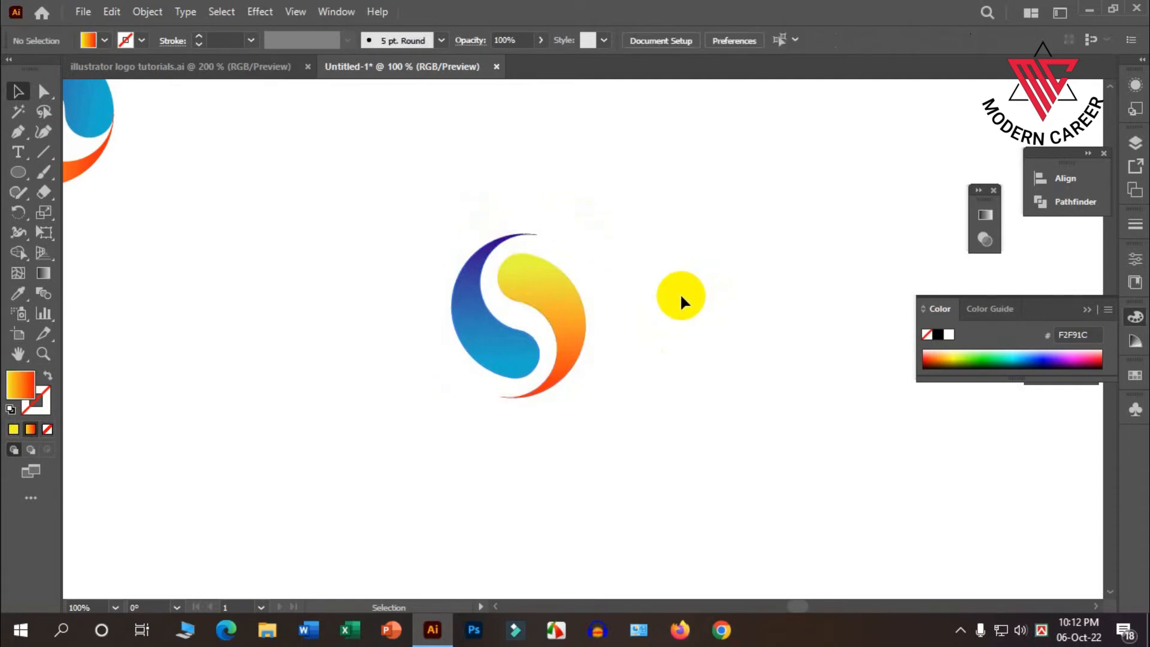
Draw a triangle about 40 px wide and 35 px high with the Polygon tool just above the blue swirl's upper tip.
{"action": "scroll", "coordinate": [576, 257], "scroll_direction": "up", "scroll_amount": 3}
{"action": "scroll", "coordinate": [472, 239], "scroll_direction": "up", "scroll_amount": 3}
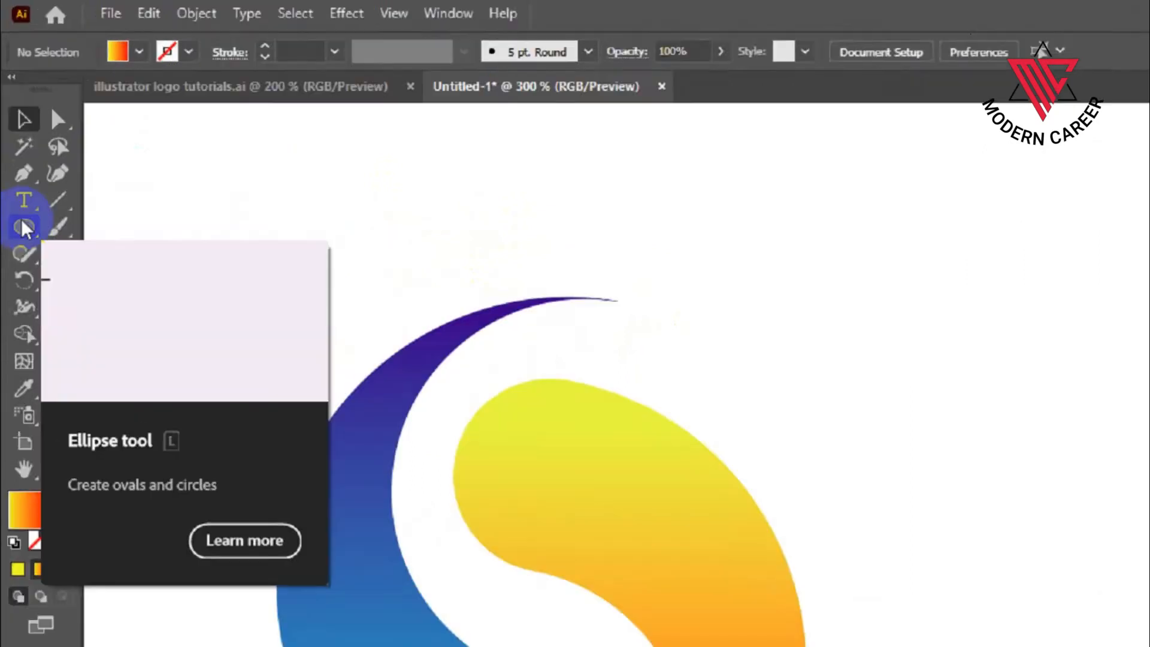
{"action": "left_click", "coordinate": [18, 172]}
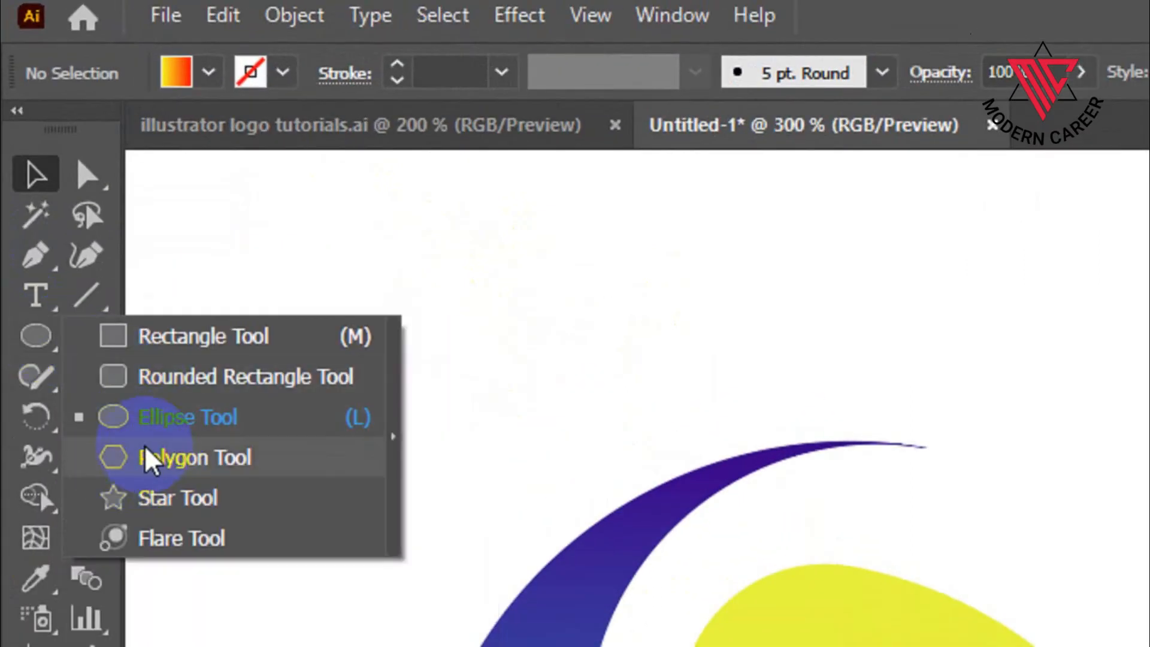
{"action": "left_click", "coordinate": [143, 457]}
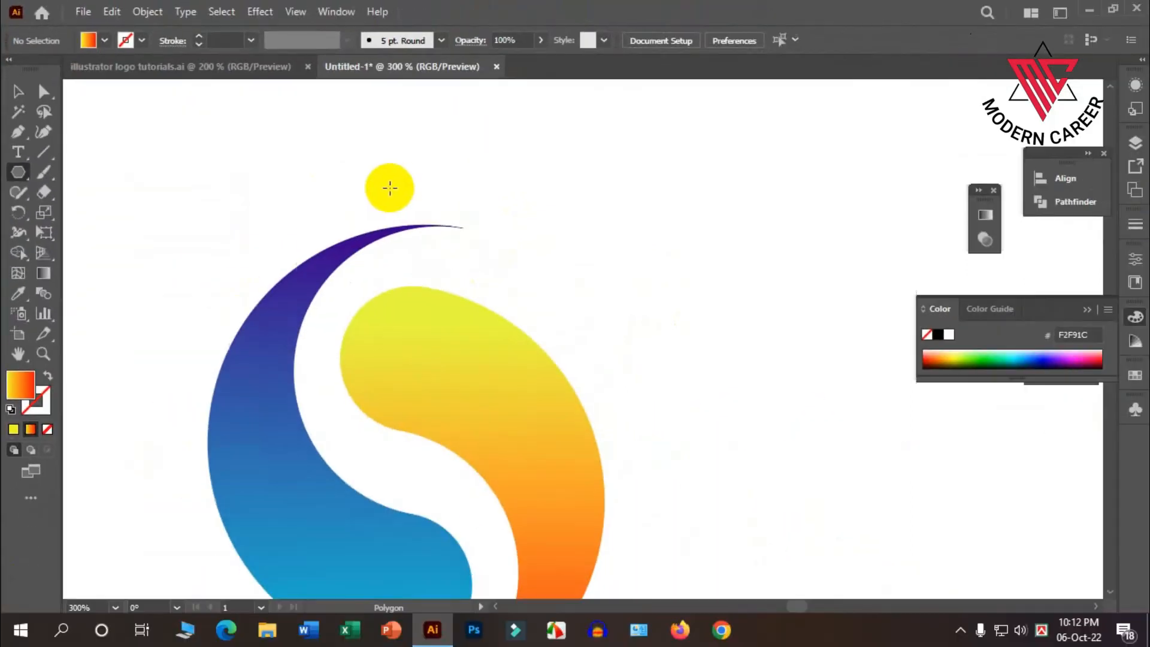
{"action": "left_click_drag", "start_coordinate": [940, 336], "coordinate": [1040, 409]}
{"action": "mouse_move", "coordinate": [521, 208]}
{"action": "left_mouse_down"}
{"action": "mouse_move", "coordinate": [530, 191]}
{"action": "mouse_move", "coordinate": [532, 205]}
{"action": "left_mouse_up"}
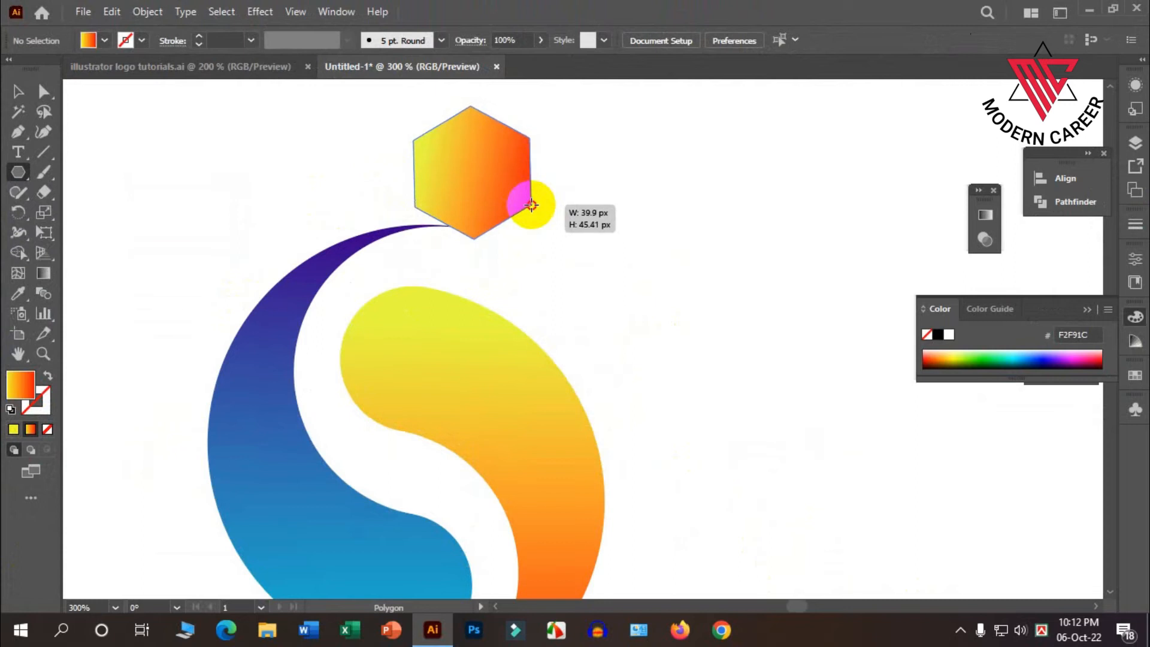
{"action": "key", "text": "Down"}
{"action": "left_click_drag", "start_coordinate": [532, 205], "coordinate": [533, 205]}
{"action": "key", "text": "Down"}
{"action": "key", "text": "Down"}
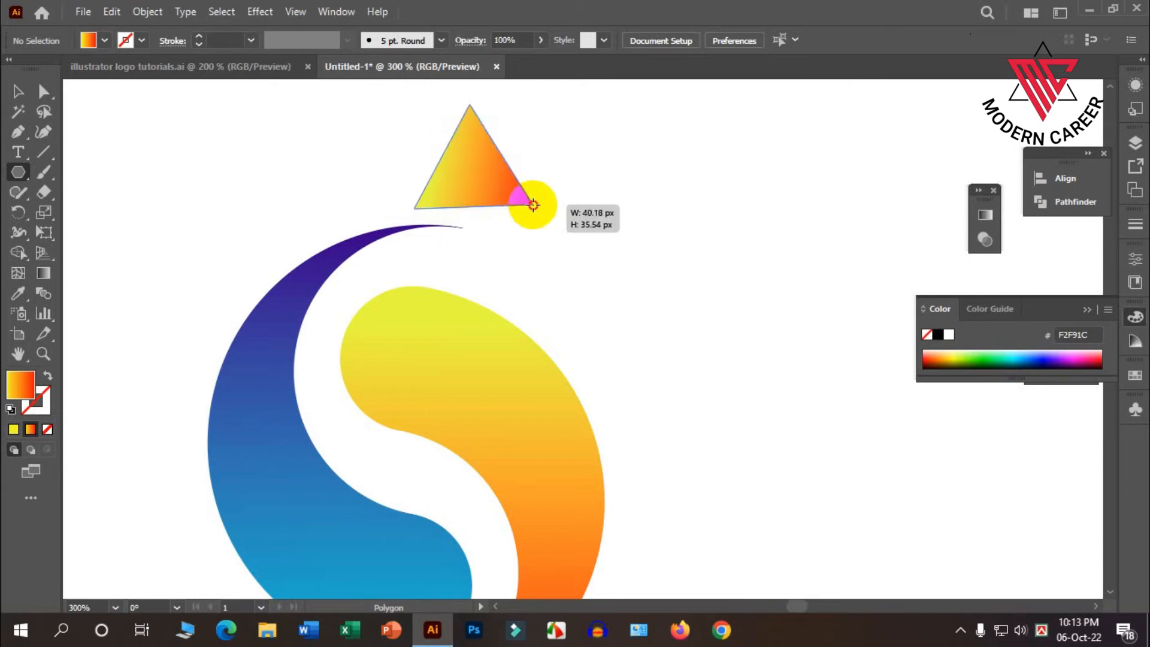
{"action": "left_click_drag", "start_coordinate": [533, 204], "coordinate": [533, 205]}
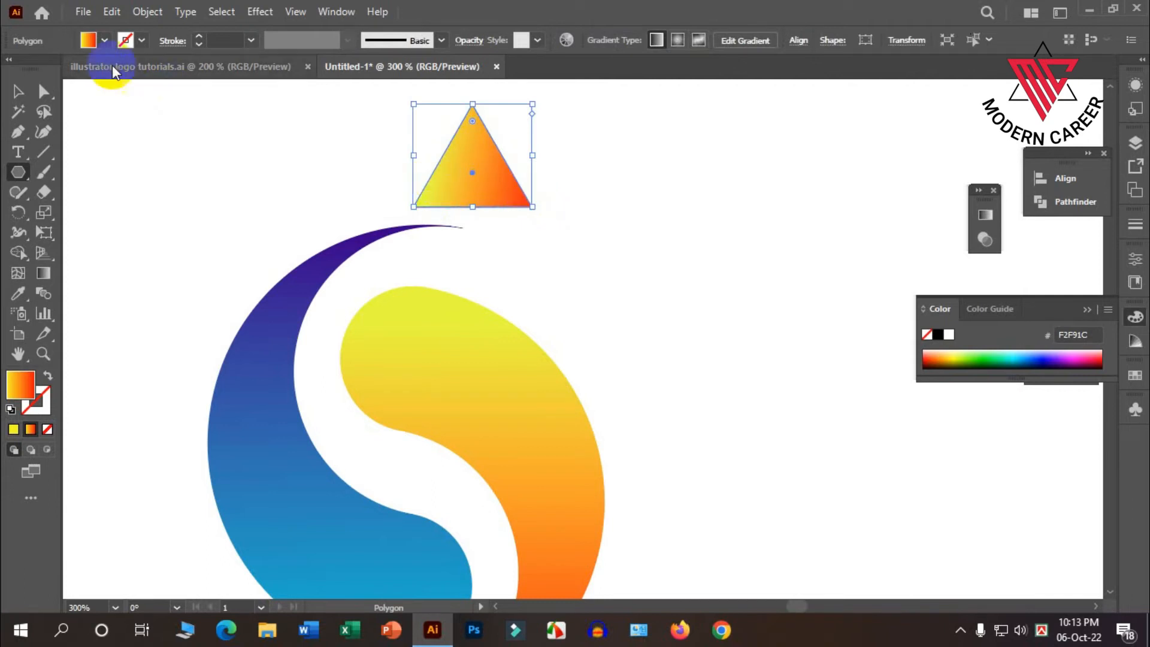
Rotate the triangle 90° clockwise and fit it, scaled down, against the blue swirl's upper tip.
{"action": "left_click", "coordinate": [18, 91]}
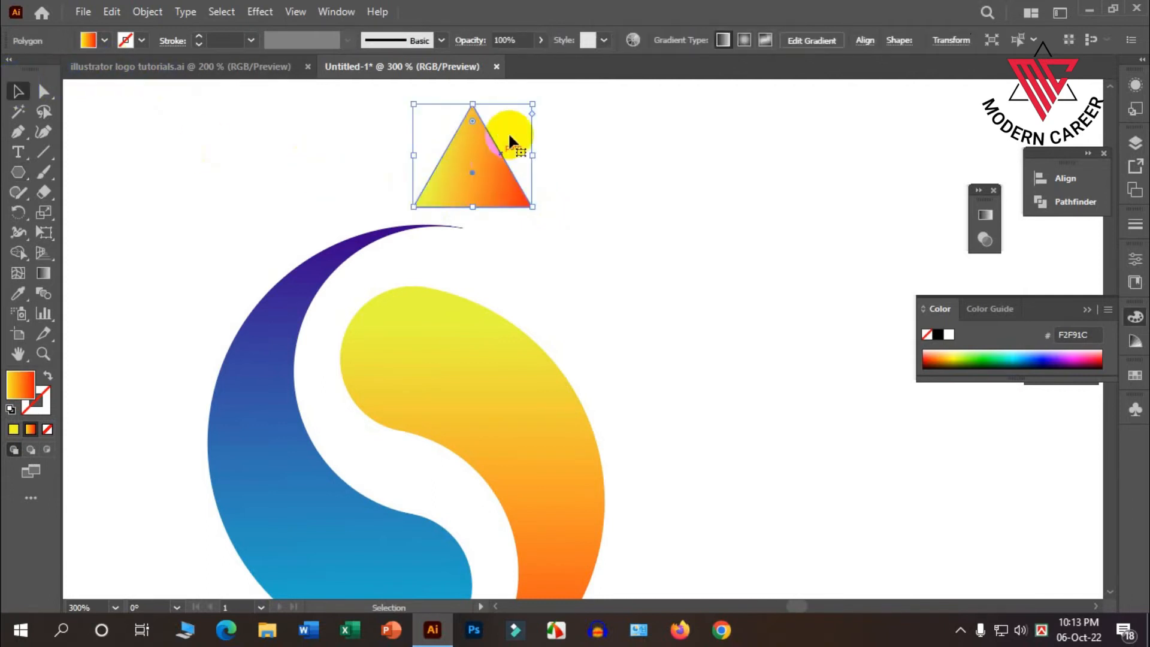
{"action": "left_click_drag", "start_coordinate": [536, 101], "coordinate": [465, 211]}
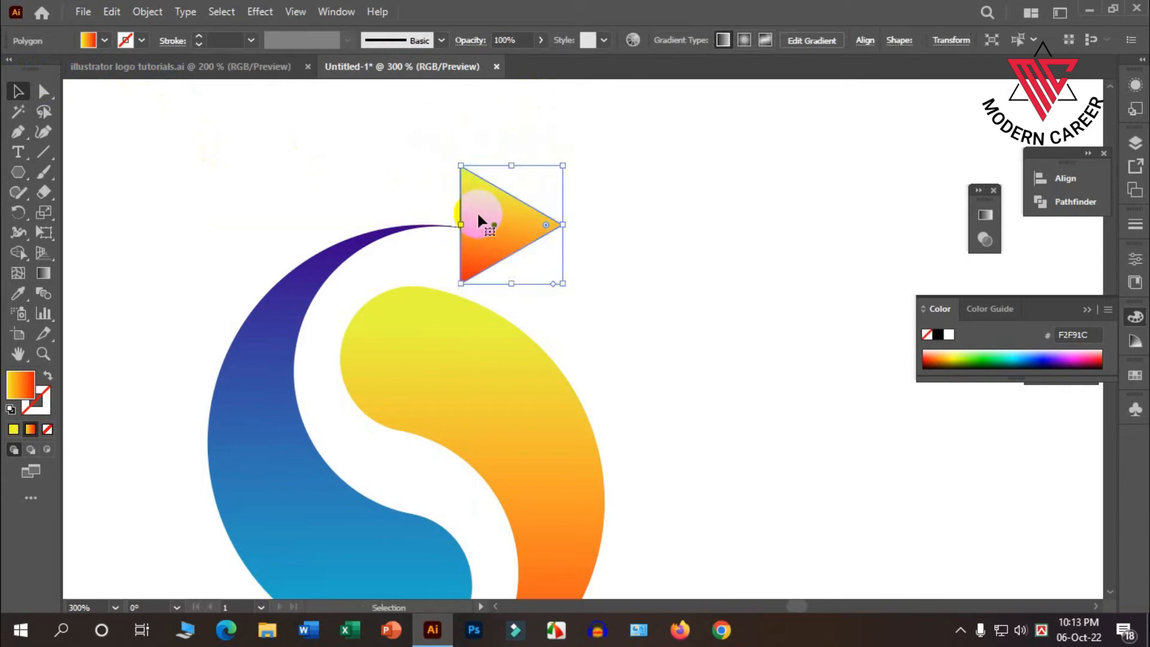
{"action": "left_click_drag", "start_coordinate": [562, 284], "coordinate": [551, 264]}
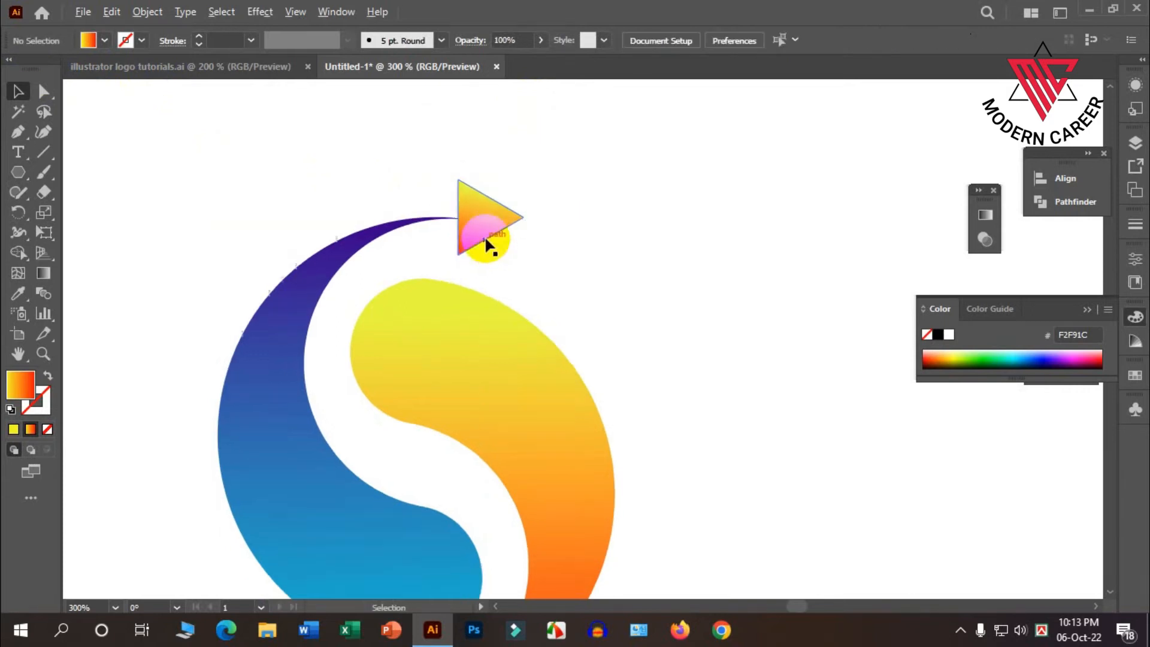
{"action": "scroll", "coordinate": [477, 219], "scroll_direction": "up", "scroll_amount": 3}
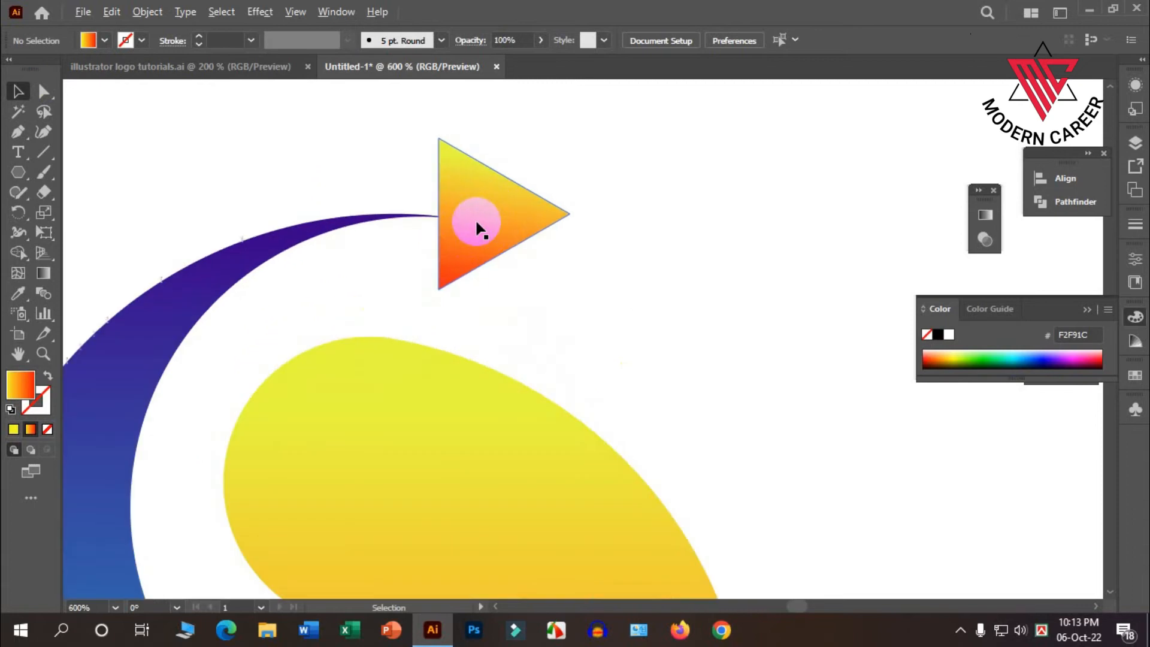
{"action": "left_click_drag", "start_coordinate": [473, 220], "coordinate": [444, 223]}
{"action": "scroll", "coordinate": [259, 107], "scroll_direction": "up", "scroll_amount": 2}
{"action": "left_click", "coordinate": [293, 108]}
Draw a narrower triangle with the Pen tool, joining the large triangle's two back corners through a point inside it.
{"action": "left_click", "coordinate": [18, 91]}
{"action": "left_click", "coordinate": [18, 131]}
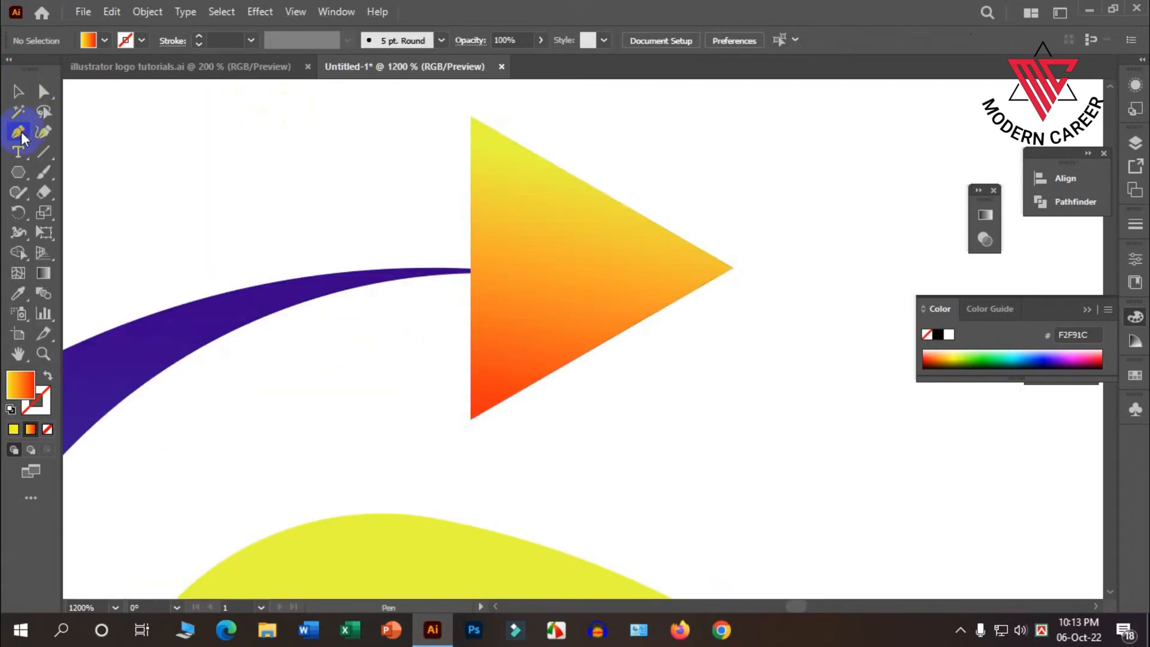
{"action": "left_click", "coordinate": [471, 117]}
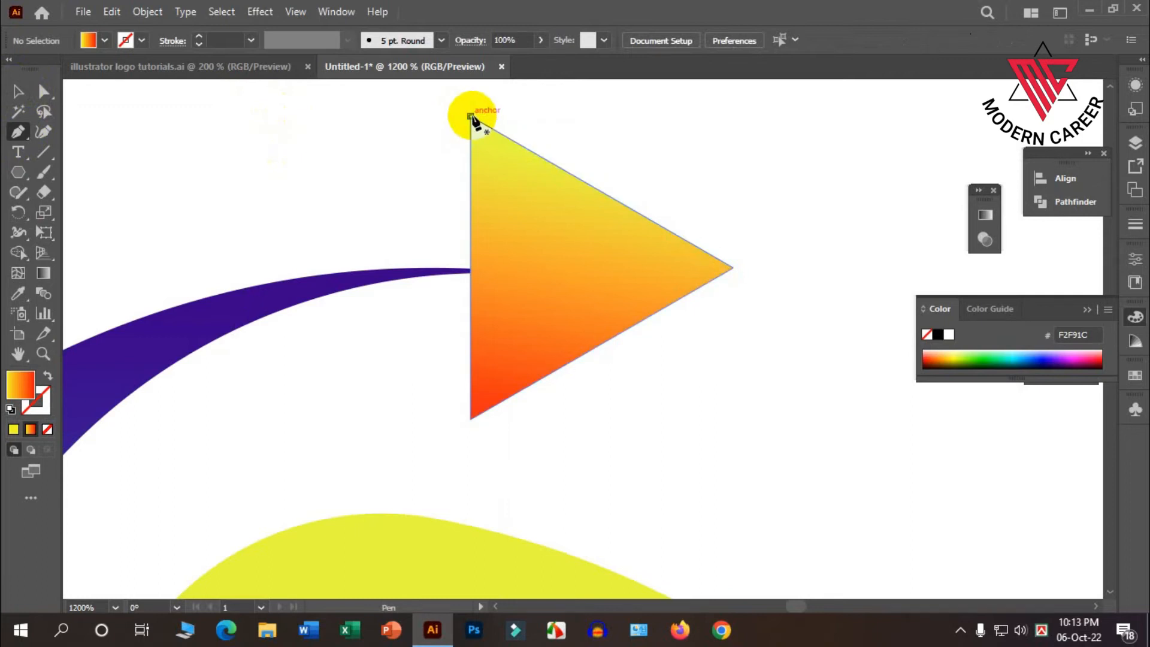
{"action": "left_click", "coordinate": [558, 274]}
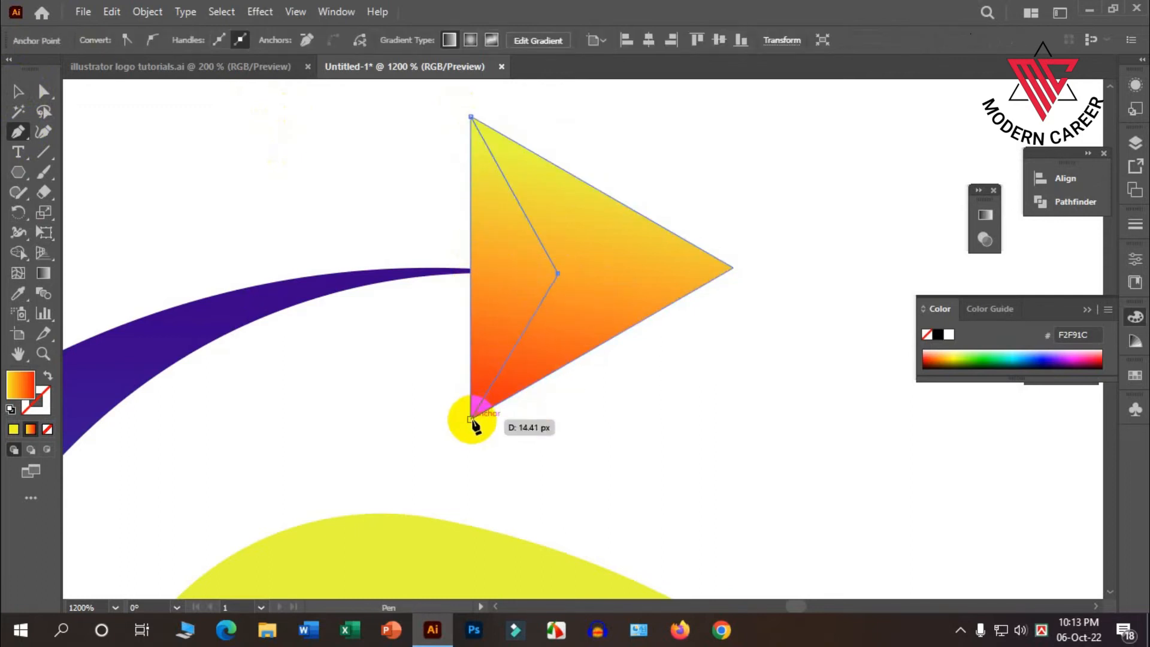
{"action": "left_click", "coordinate": [471, 418]}
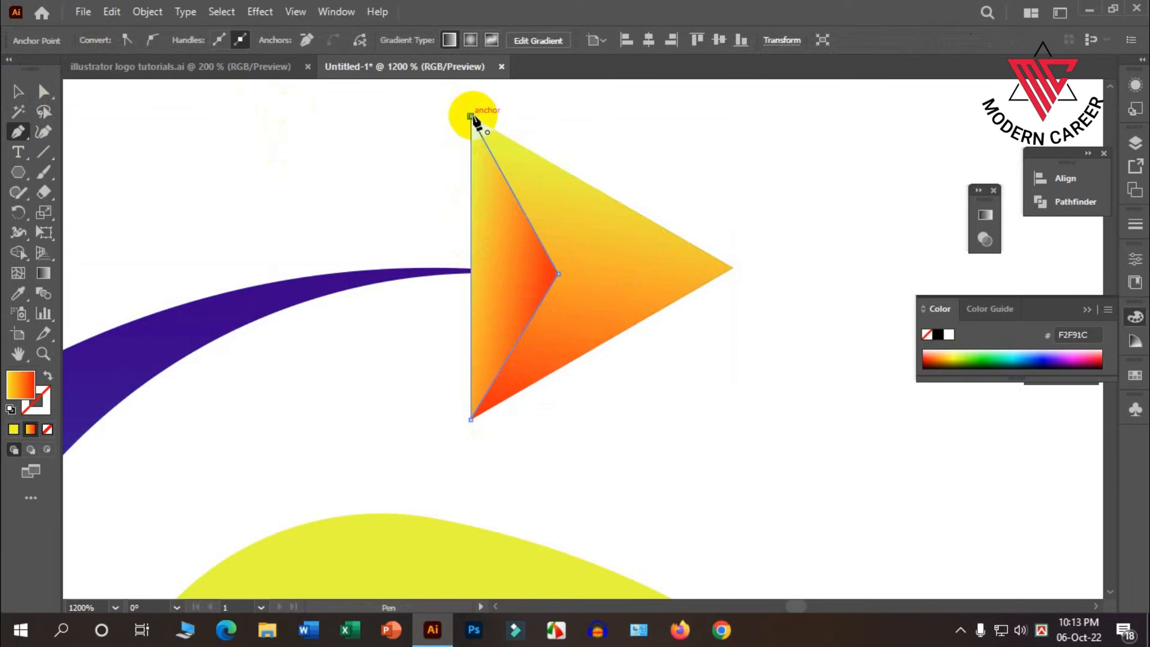
{"action": "left_click", "coordinate": [15, 92]}
{"action": "left_click", "coordinate": [315, 142]}
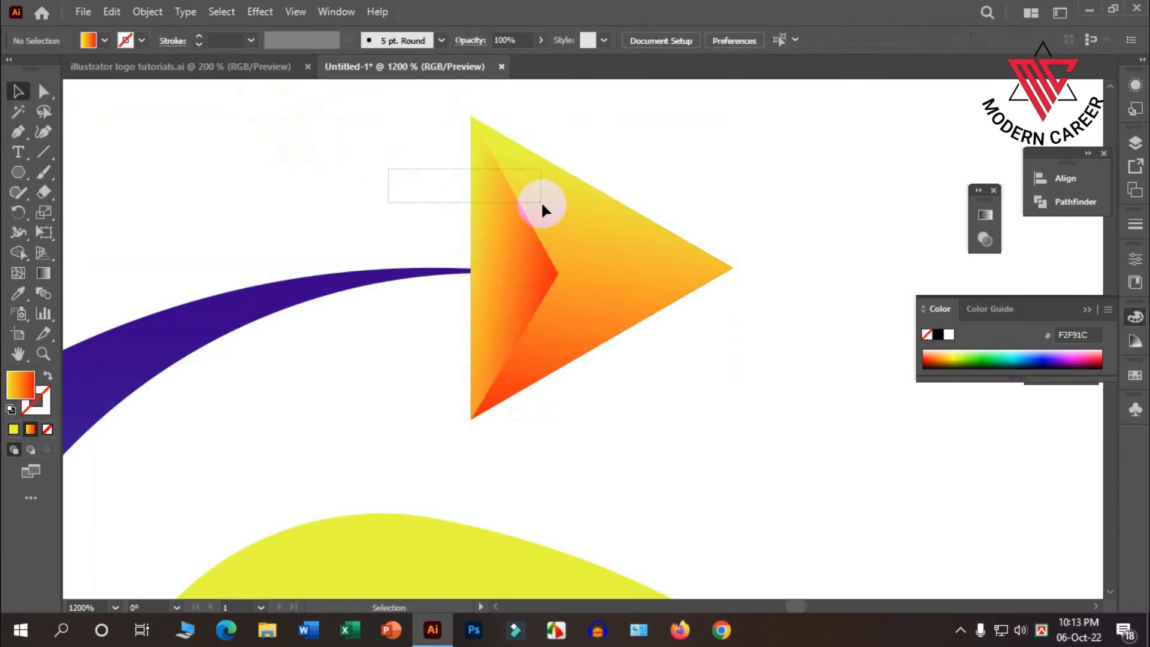
Subtract the narrow triangle from the large one with the Shape Builder, leaving a notched arrowhead.
{"action": "left_click", "coordinate": [541, 200]}
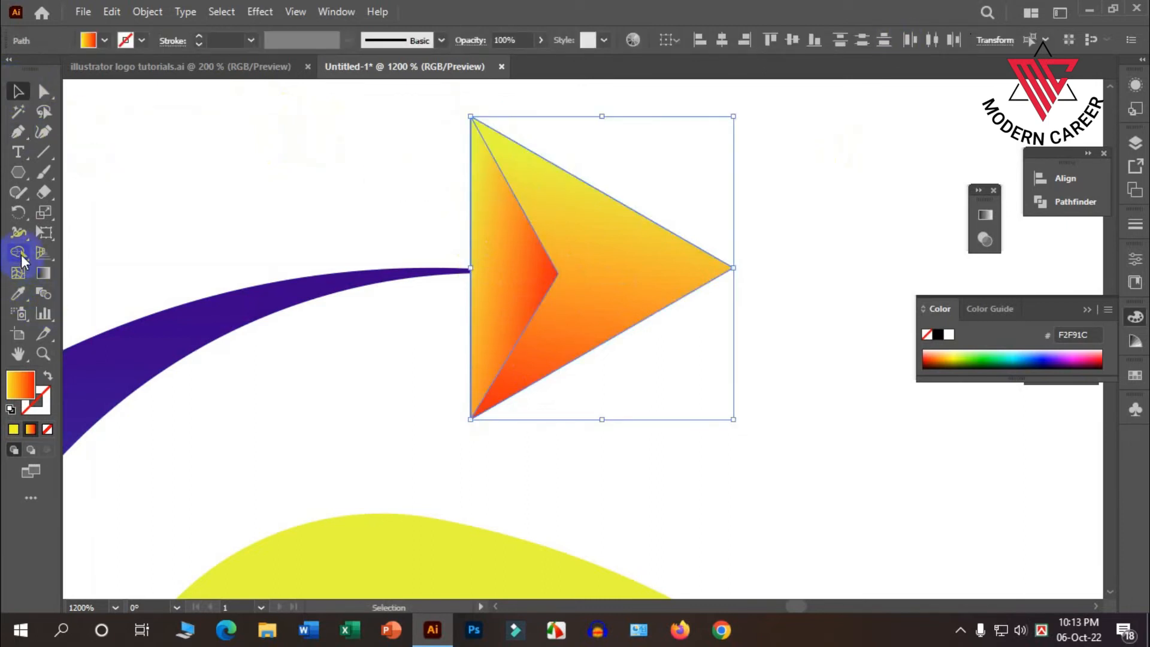
{"action": "left_click", "coordinate": [18, 253]}
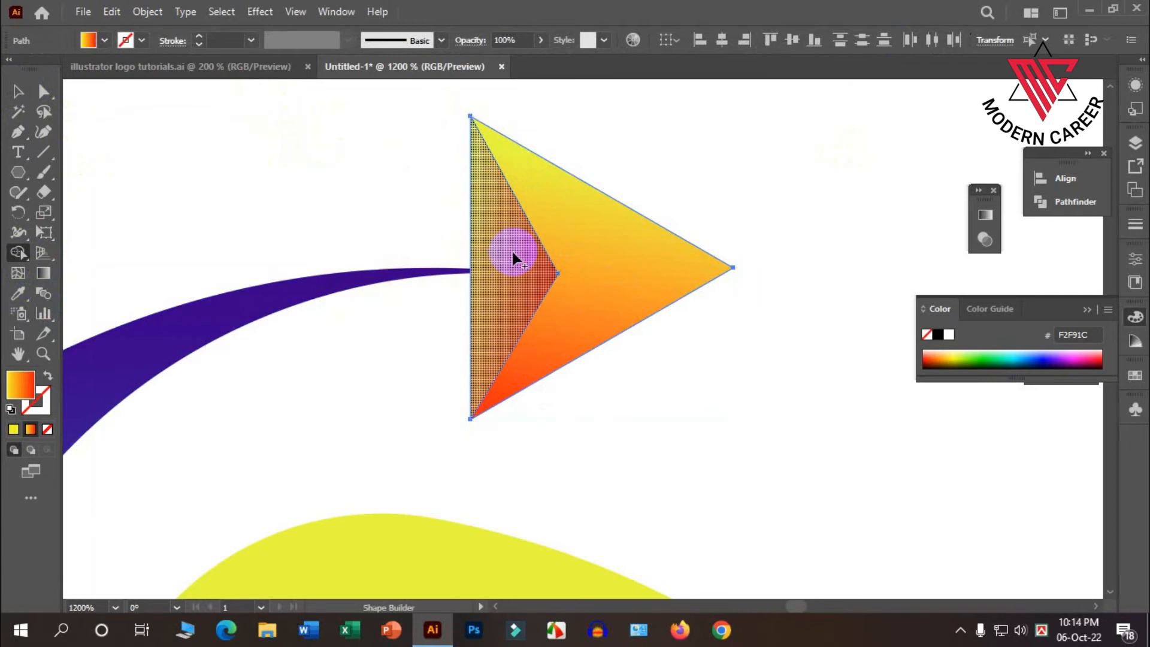
{"action": "key", "text": "alt"}
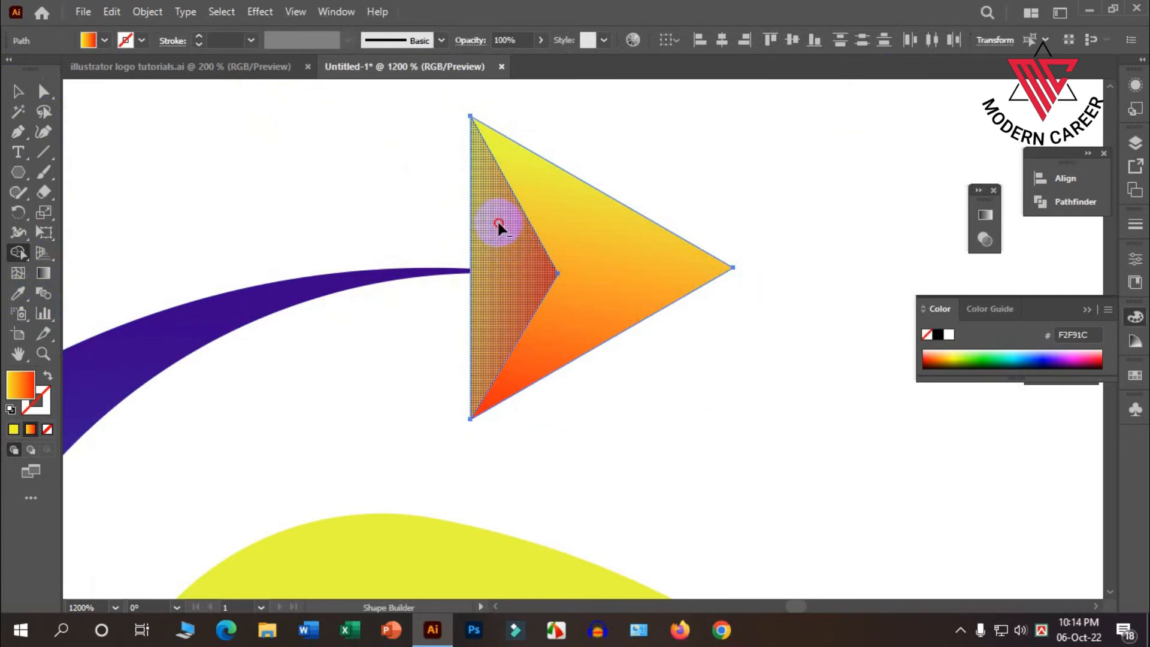
{"action": "left_click", "coordinate": [496, 228], "text": "alt"}
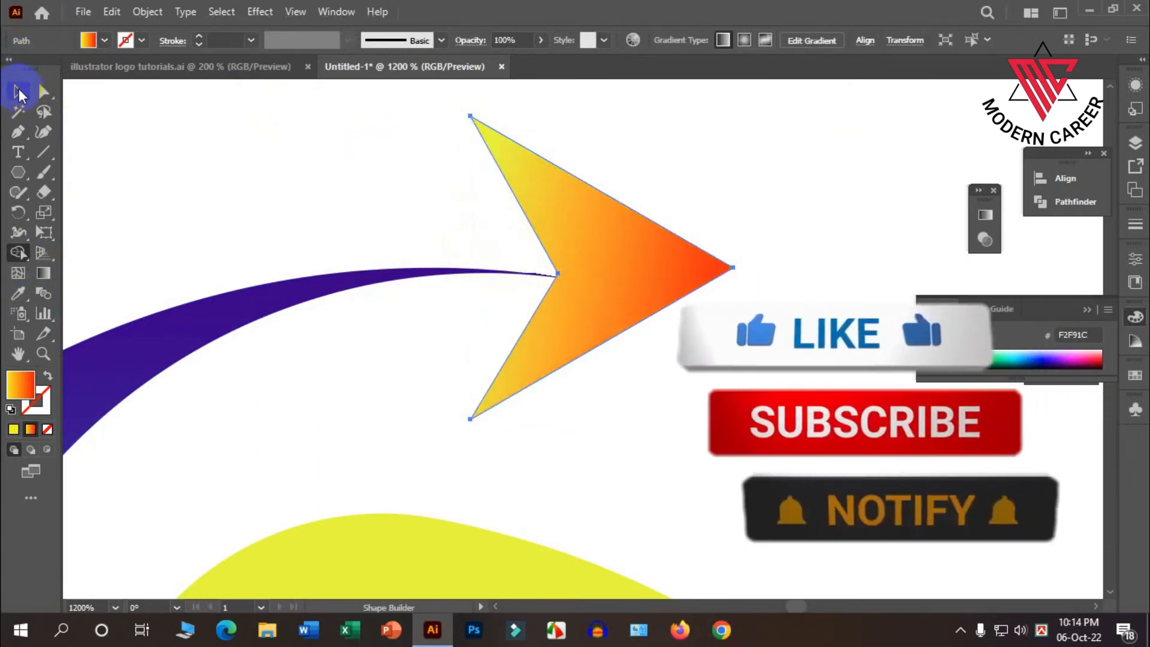
{"action": "key", "text": "v"}
{"action": "left_click", "coordinate": [344, 164]}
Move the arrowhead slightly left so its notch overlaps the tip of the blue swirl.
{"action": "left_click_drag", "start_coordinate": [585, 276], "coordinate": [549, 273]}
{"action": "left_click", "coordinate": [663, 346]}
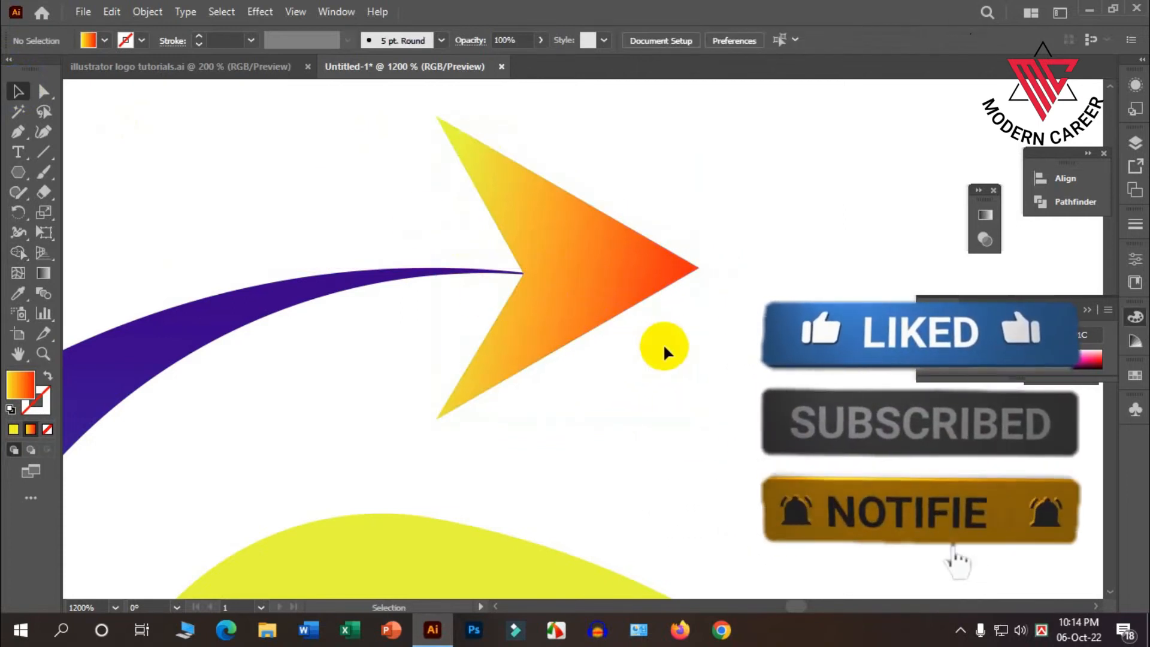
{"action": "scroll", "coordinate": [653, 344], "scroll_direction": "down", "scroll_amount": 2}
{"action": "scroll", "coordinate": [638, 347], "scroll_direction": "down", "scroll_amount": 4}
{"action": "scroll", "coordinate": [626, 346], "scroll_direction": "down", "scroll_amount": 4}
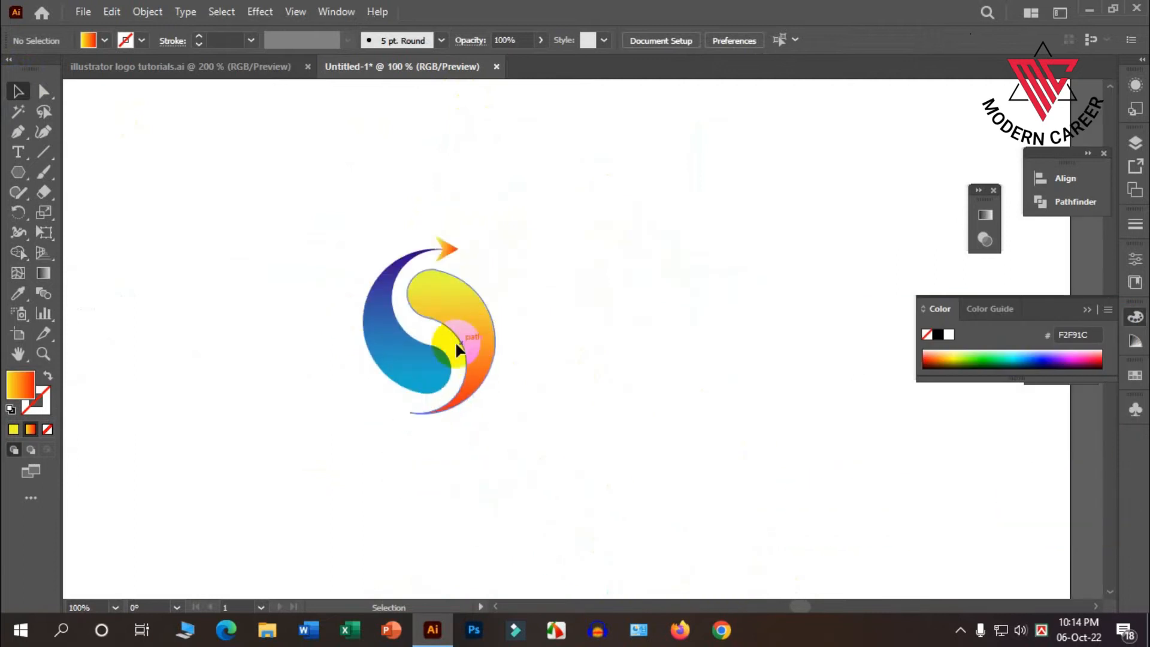
Merge the arrowhead and the blue swirl into one shape with the Shape Builder.
{"action": "scroll", "coordinate": [455, 340], "scroll_direction": "up", "scroll_amount": 4}
{"action": "scroll", "coordinate": [479, 227], "scroll_direction": "up", "scroll_amount": 1}
{"action": "left_click", "coordinate": [523, 193]}
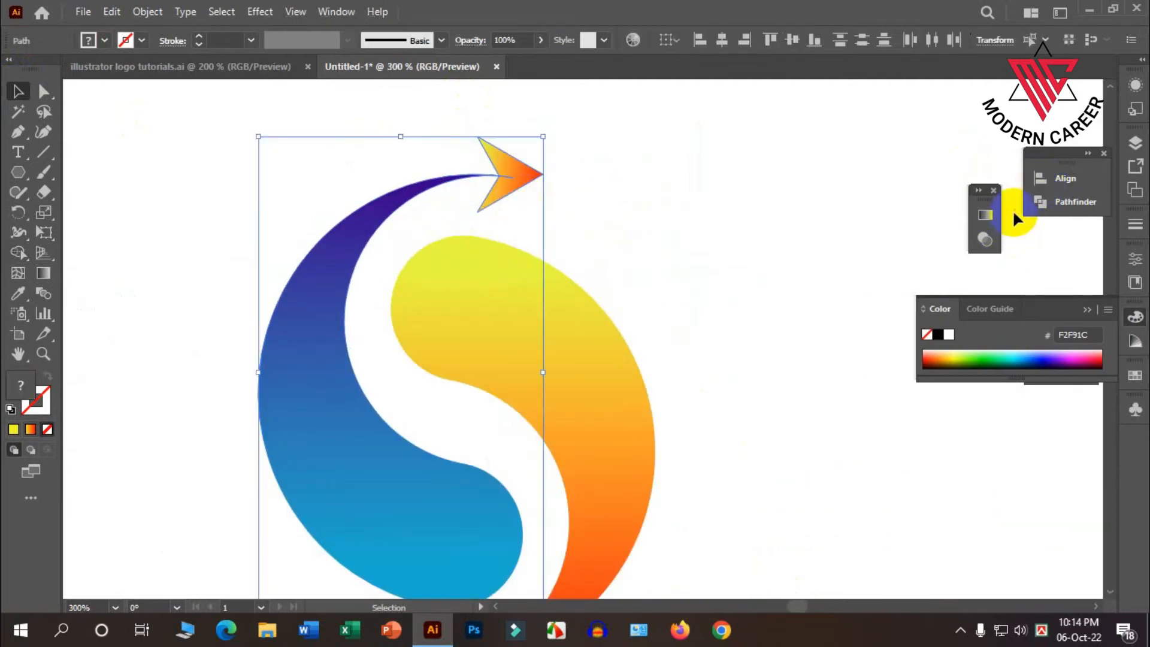
{"action": "left_click", "coordinate": [19, 252]}
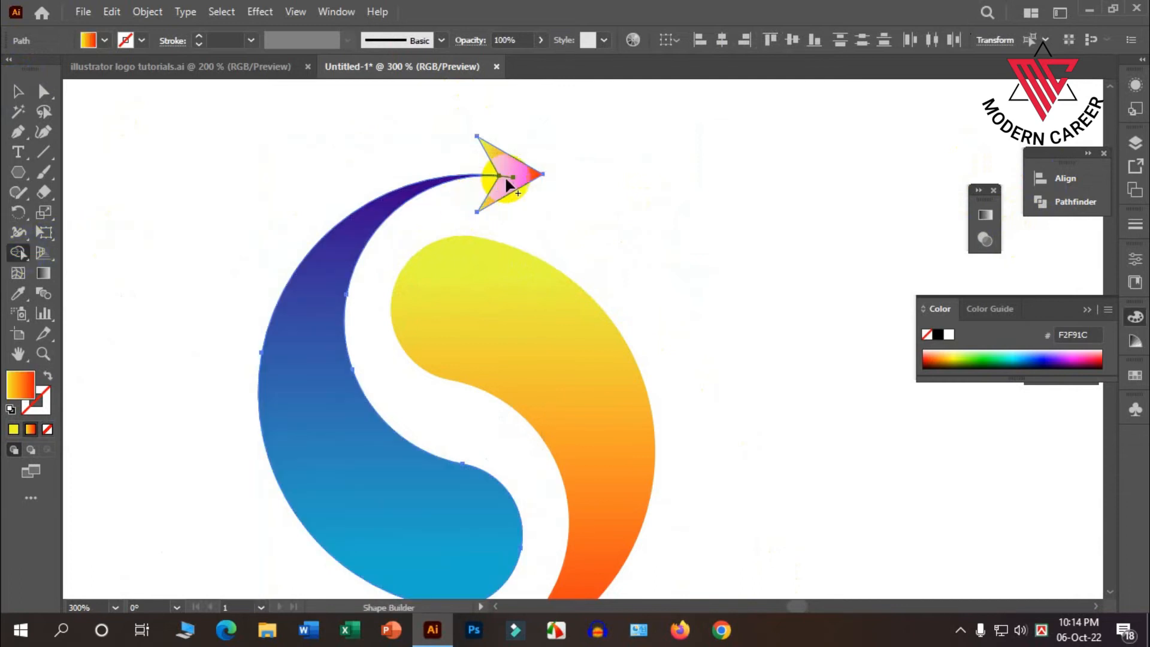
{"action": "left_click_drag", "start_coordinate": [495, 178], "coordinate": [470, 178]}
{"action": "left_click", "coordinate": [18, 91]}
{"action": "left_click", "coordinate": [239, 162]}
Recolour the merged arrow swirl with the blue gradient sampled from the original logo's blue swirl.
{"action": "scroll", "coordinate": [286, 192], "scroll_direction": "down", "scroll_amount": 2}
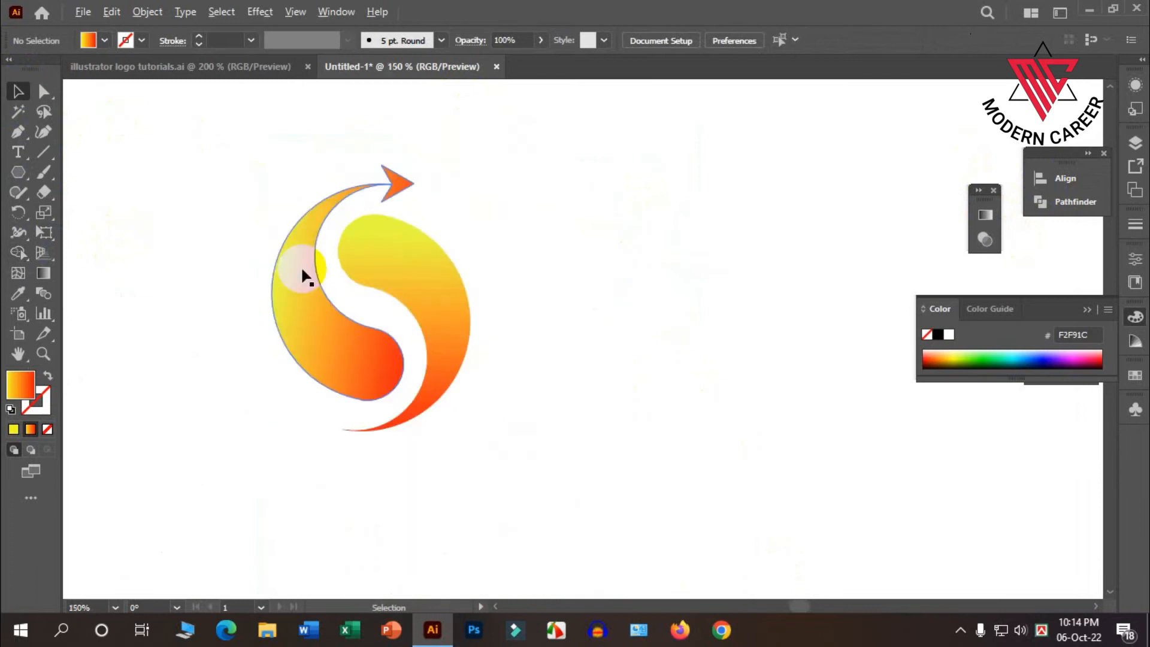
{"action": "scroll", "coordinate": [324, 269], "scroll_direction": "down", "scroll_amount": 3}
{"action": "left_click", "coordinate": [321, 294]}
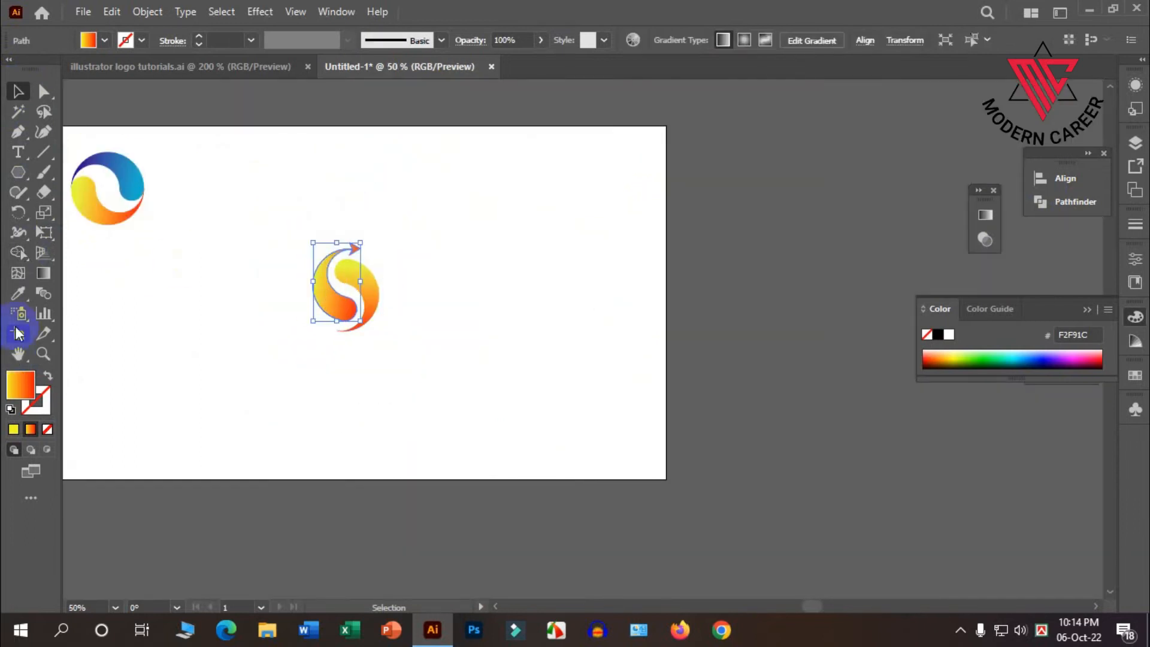
{"action": "left_click", "coordinate": [18, 293]}
{"action": "left_click", "coordinate": [127, 187]}
{"action": "left_click", "coordinate": [18, 91]}
{"action": "left_click", "coordinate": [437, 291]}
Delete the orange swirl beside the blue arrow swirl.
{"action": "scroll", "coordinate": [330, 290], "scroll_direction": "up", "scroll_amount": 3}
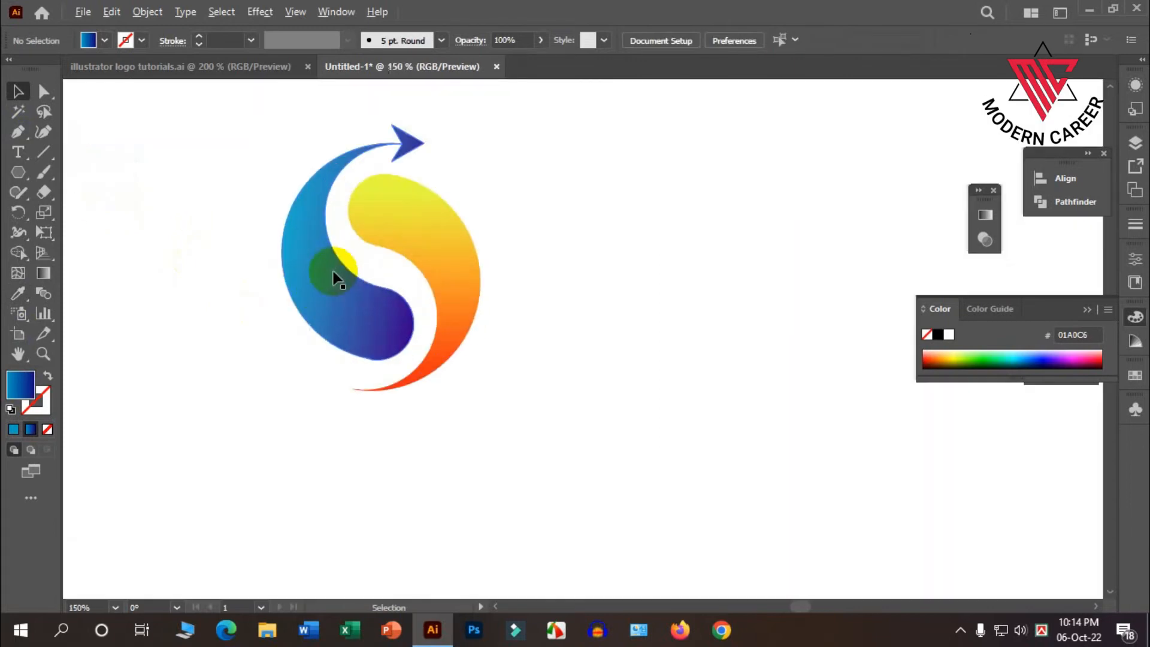
{"action": "scroll", "coordinate": [383, 266], "scroll_direction": "up", "scroll_amount": 1}
{"action": "left_click", "coordinate": [446, 228]}
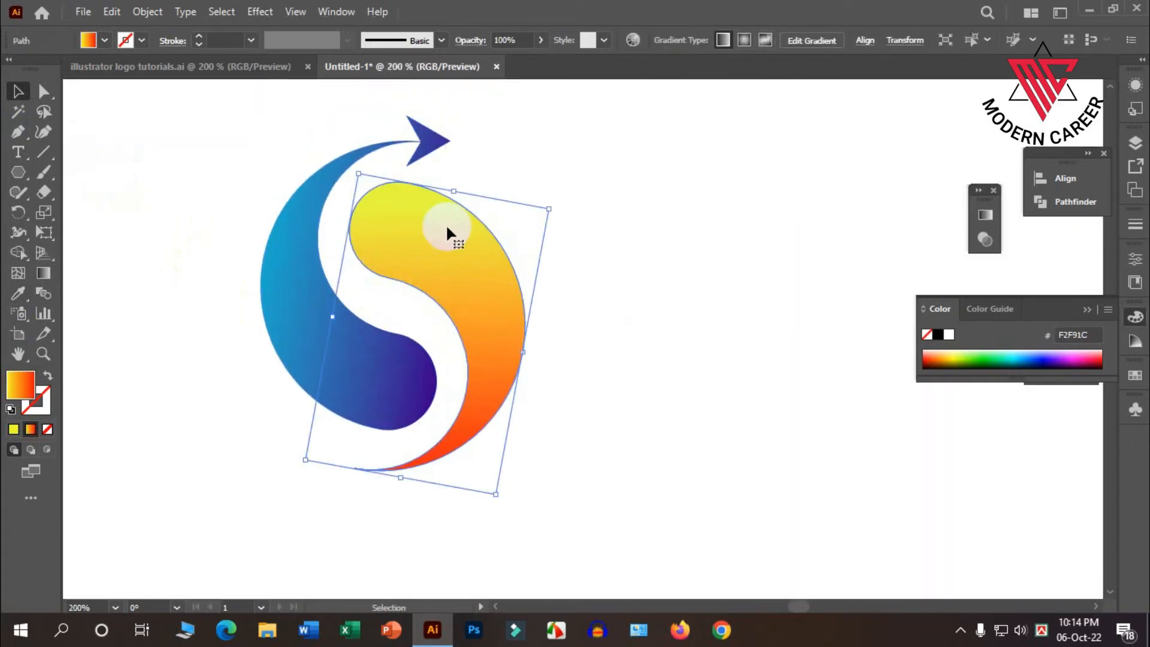
{"action": "key", "text": "Delete"}
Duplicate the blue arrow swirl beside the original and reflect the copy across the horizontal axis.
{"action": "left_click", "coordinate": [311, 286]}
{"action": "left_click_drag", "start_coordinate": [311, 286], "coordinate": [503, 318]}
{"action": "right_click", "coordinate": [478, 296]}
{"action": "mouse_move", "coordinate": [629, 508]}
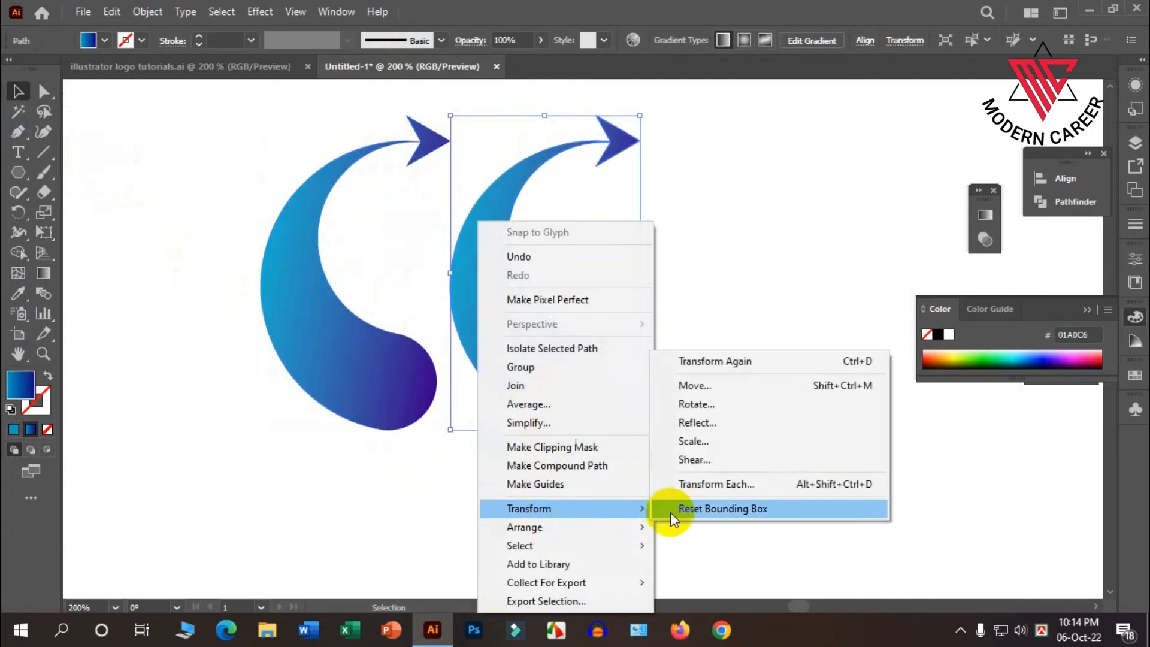
{"action": "left_click", "coordinate": [753, 422]}
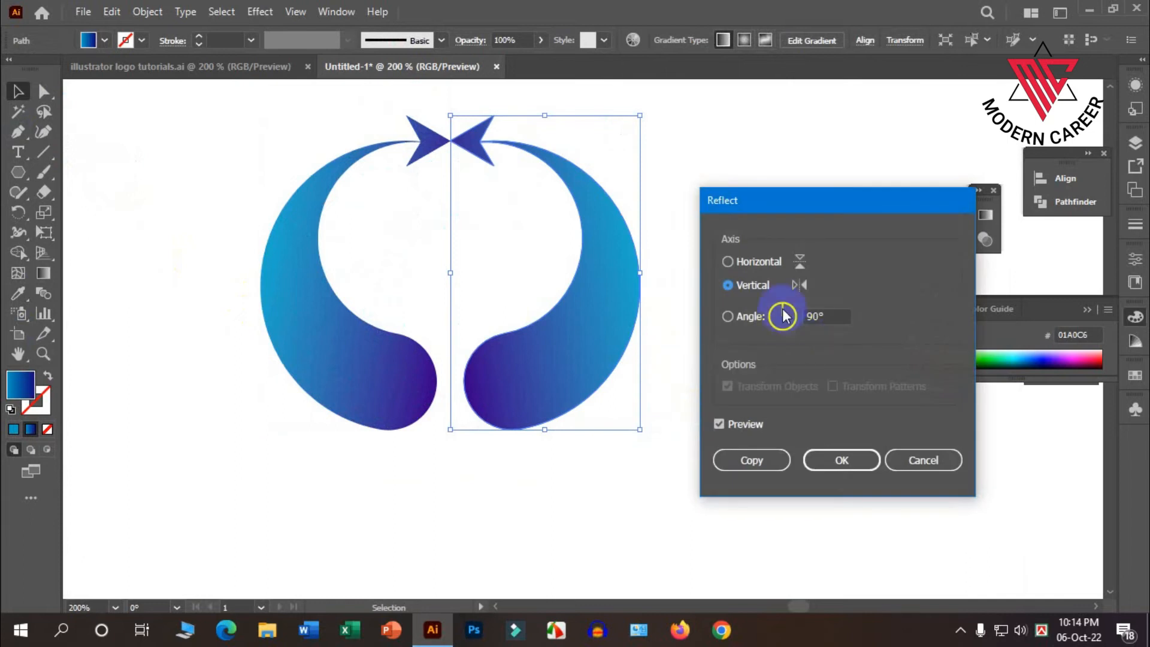
{"action": "left_click", "coordinate": [728, 262]}
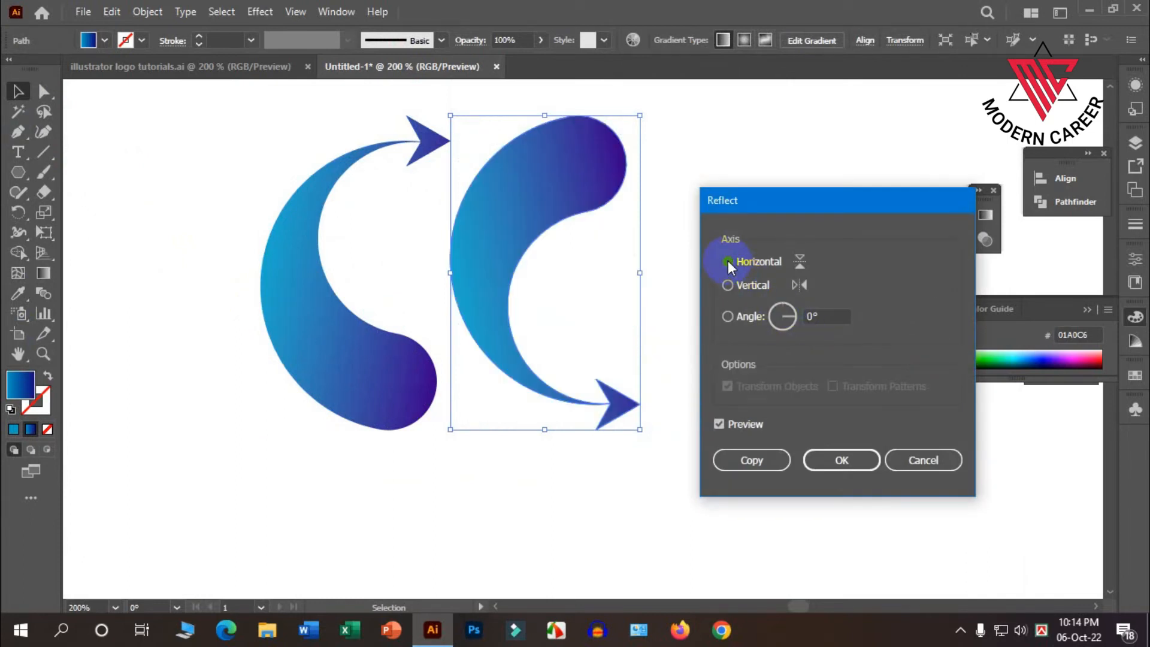
{"action": "left_click", "coordinate": [841, 460]}
Reflect the copied arrow swirl across the vertical axis and move it to interlock with the original as an S shape.
{"action": "right_click", "coordinate": [525, 217]}
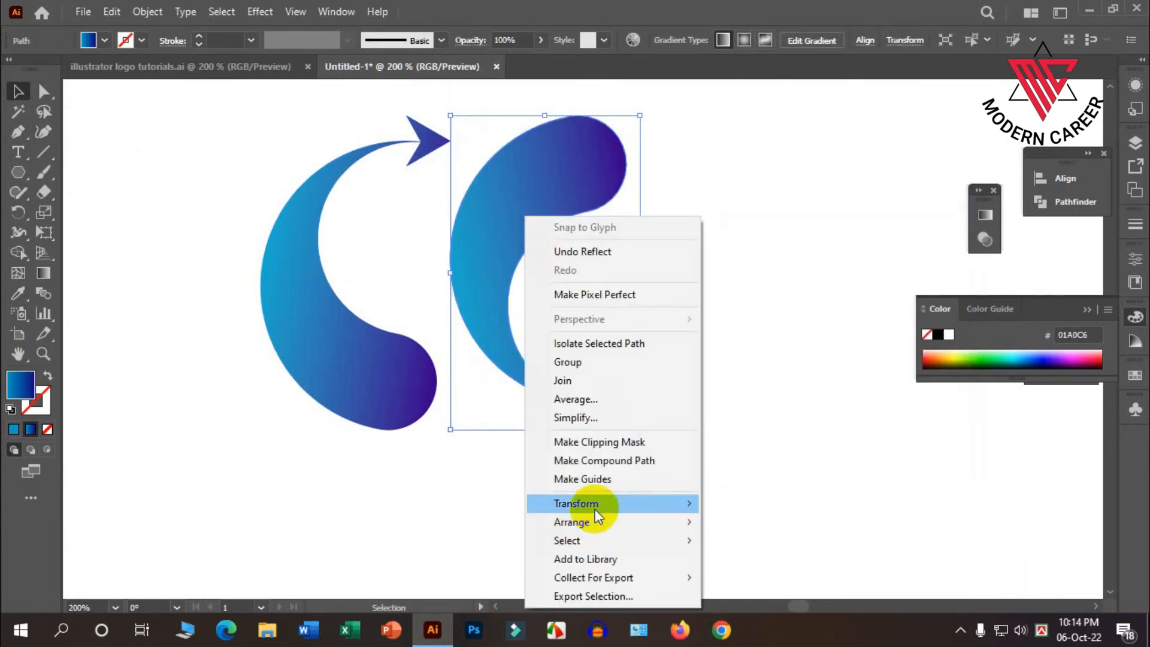
{"action": "mouse_move", "coordinate": [594, 508]}
{"action": "left_click", "coordinate": [771, 417]}
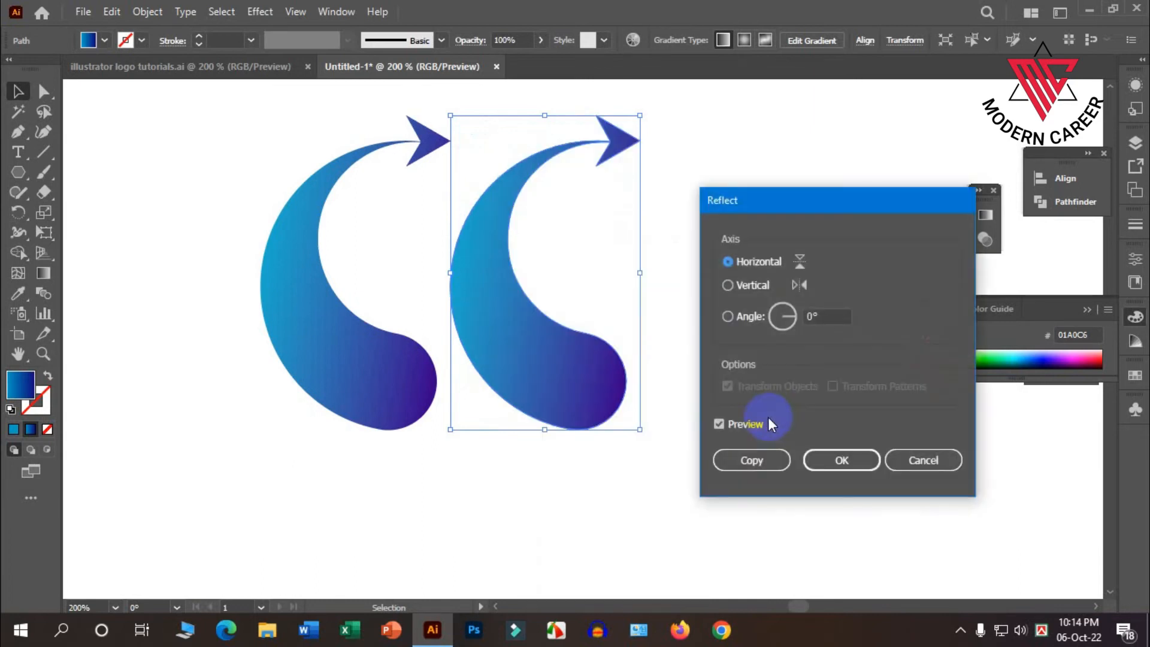
{"action": "left_click", "coordinate": [728, 286]}
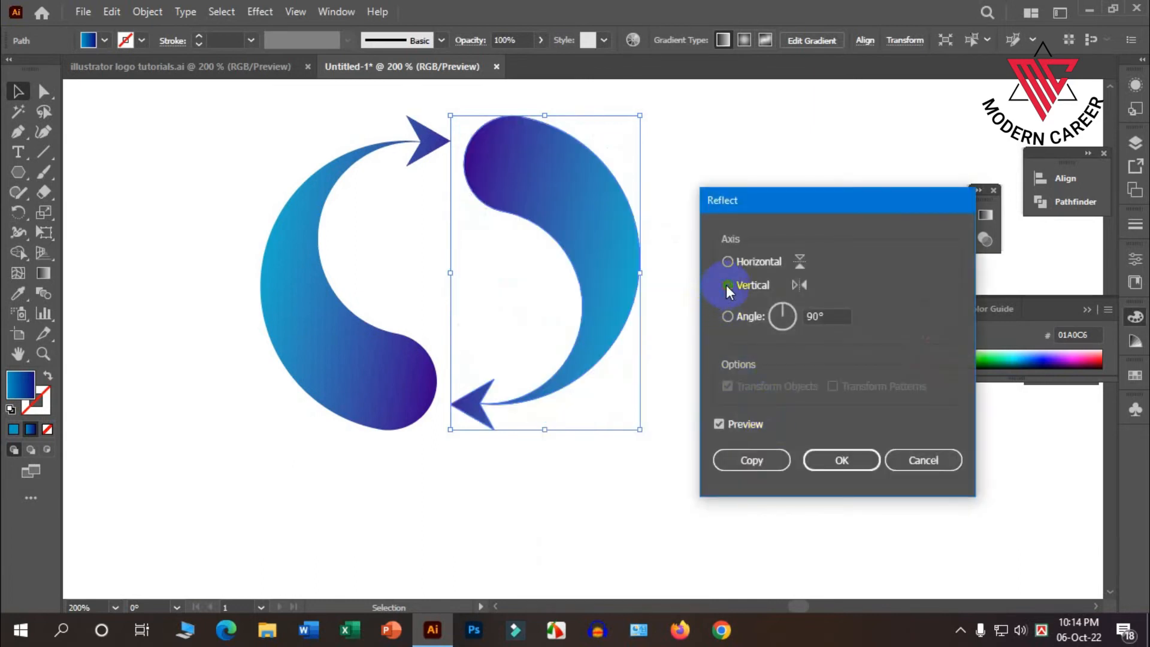
{"action": "left_click", "coordinate": [832, 464]}
{"action": "left_click_drag", "start_coordinate": [616, 267], "coordinate": [519, 325]}
{"action": "left_click", "coordinate": [729, 364]}
Recolour the reflected arrow swirl with the orange gradient sampled from the original round logo's orange swirl.
{"action": "scroll", "coordinate": [652, 365], "scroll_direction": "down", "scroll_amount": 3}
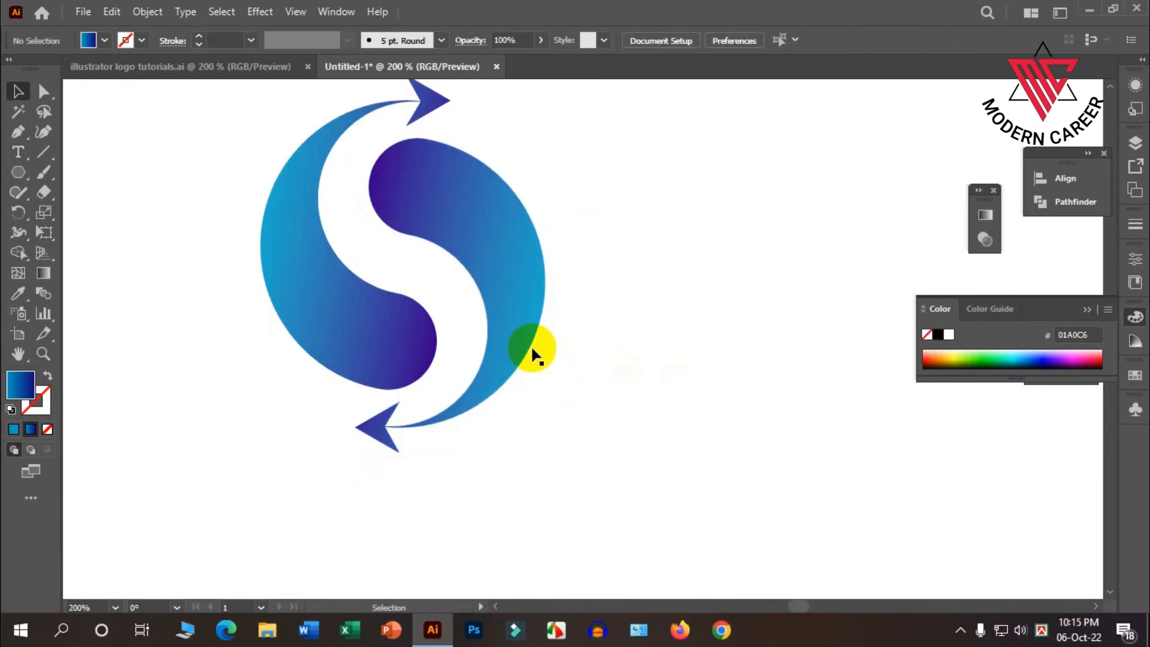
{"action": "scroll", "coordinate": [497, 369], "scroll_direction": "down", "scroll_amount": 3}
{"action": "scroll", "coordinate": [591, 480], "scroll_direction": "down", "scroll_amount": 1}
{"action": "scroll", "coordinate": [455, 292], "scroll_direction": "up", "scroll_amount": 2}
{"action": "scroll", "coordinate": [536, 289], "scroll_direction": "down", "scroll_amount": 3}
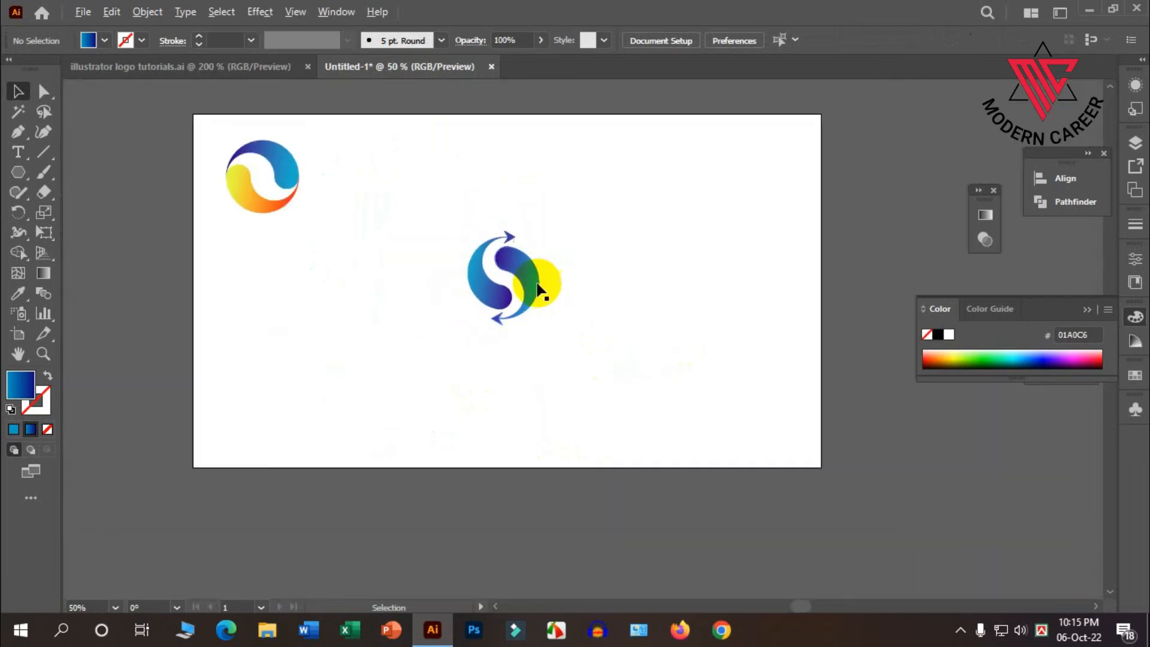
{"action": "left_click", "coordinate": [531, 280]}
{"action": "left_click", "coordinate": [18, 293]}
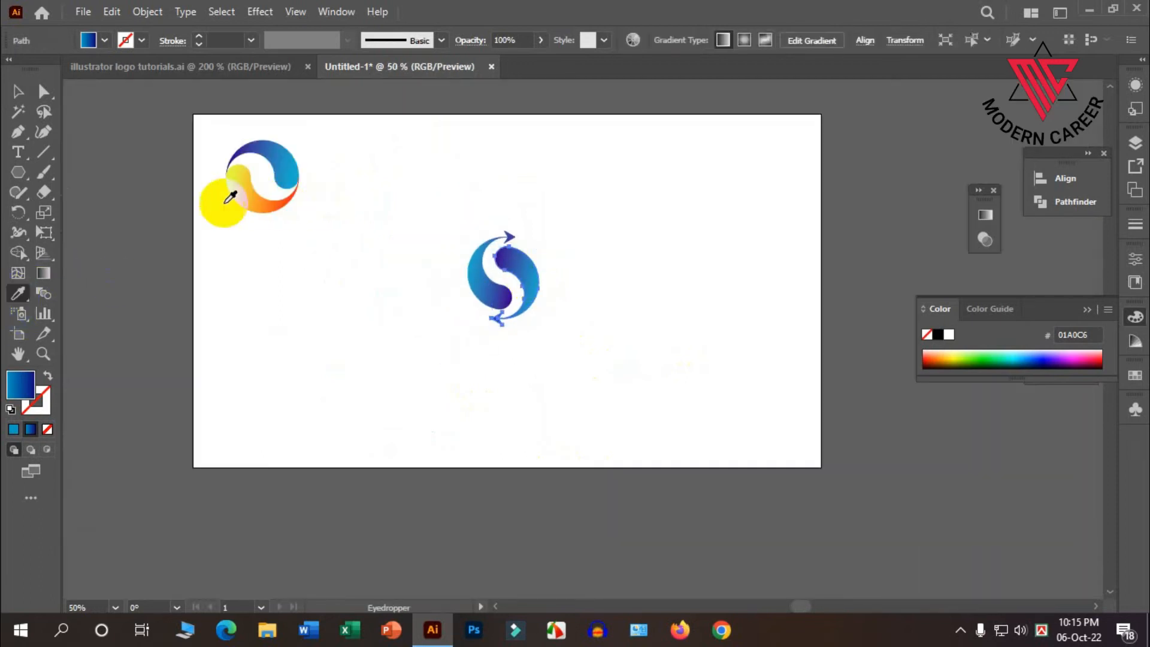
{"action": "left_click", "coordinate": [242, 187]}
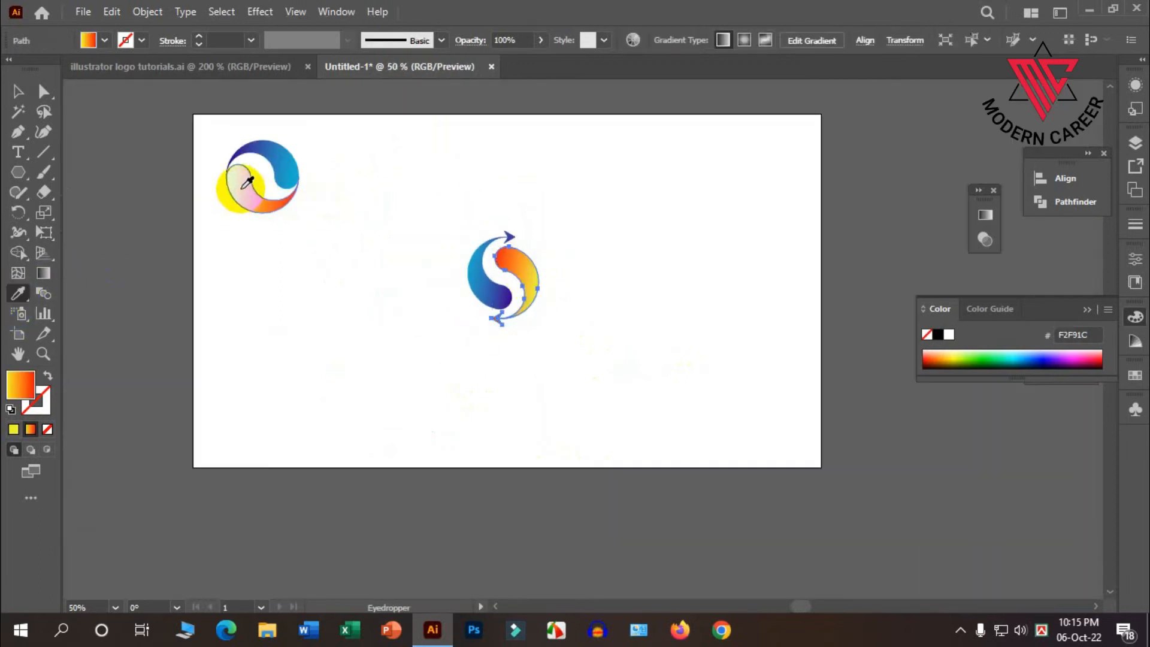
{"action": "left_click", "coordinate": [18, 90]}
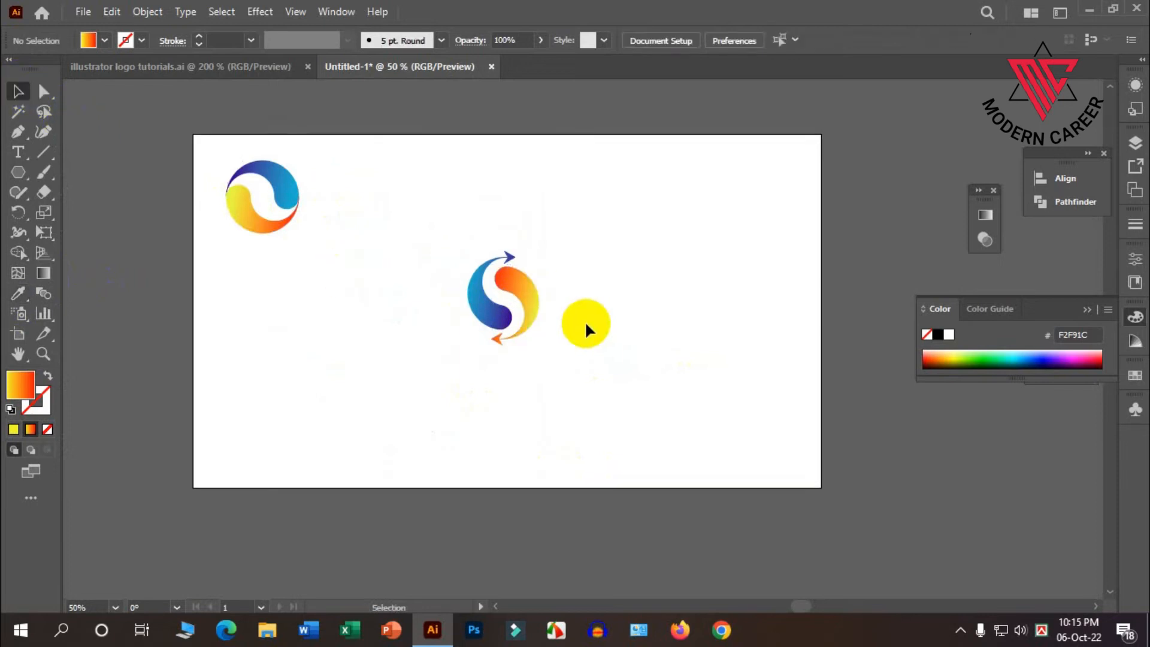
Redirect the orange arrow swirl's gradient to run from yellow at the rounded end to red at the arrowhead.
{"action": "scroll", "coordinate": [532, 290], "scroll_direction": "up", "scroll_amount": 3}
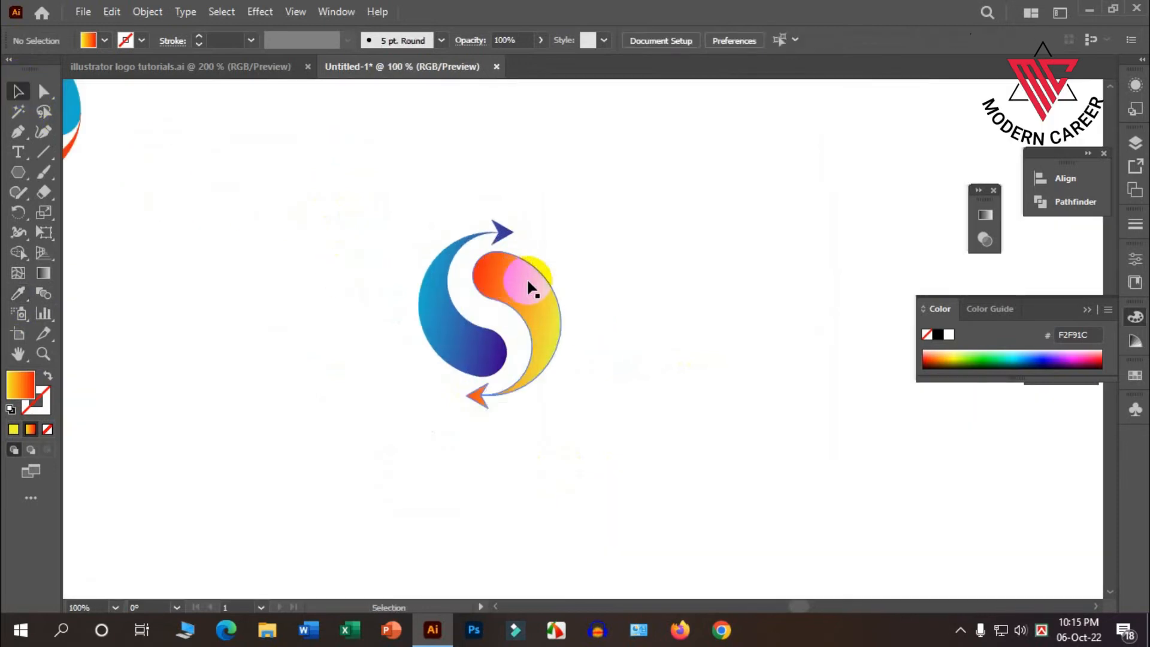
{"action": "left_click", "coordinate": [44, 273]}
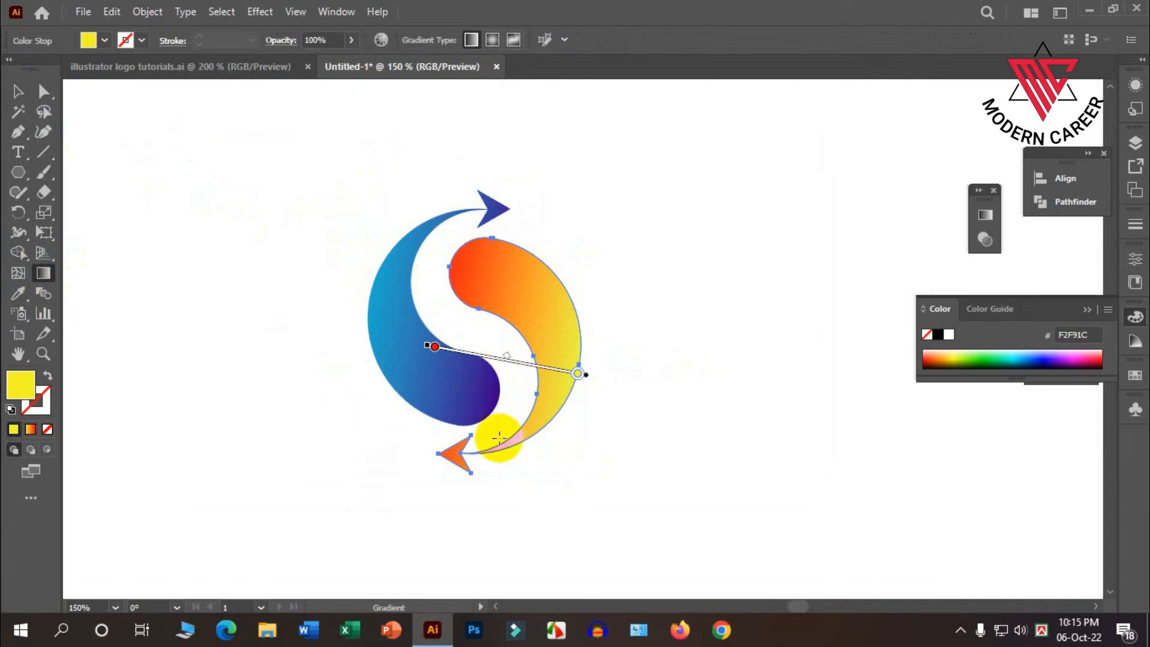
{"action": "mouse_move", "coordinate": [440, 453]}
{"action": "left_mouse_down"}
{"action": "mouse_move", "coordinate": [534, 368]}
{"action": "mouse_move", "coordinate": [532, 277]}
{"action": "left_mouse_up"}
{"action": "mouse_move", "coordinate": [446, 264]}
{"action": "left_mouse_down"}
{"action": "mouse_move", "coordinate": [652, 365]}
{"action": "mouse_move", "coordinate": [458, 457]}
{"action": "mouse_move", "coordinate": [442, 449]}
{"action": "left_mouse_up"}
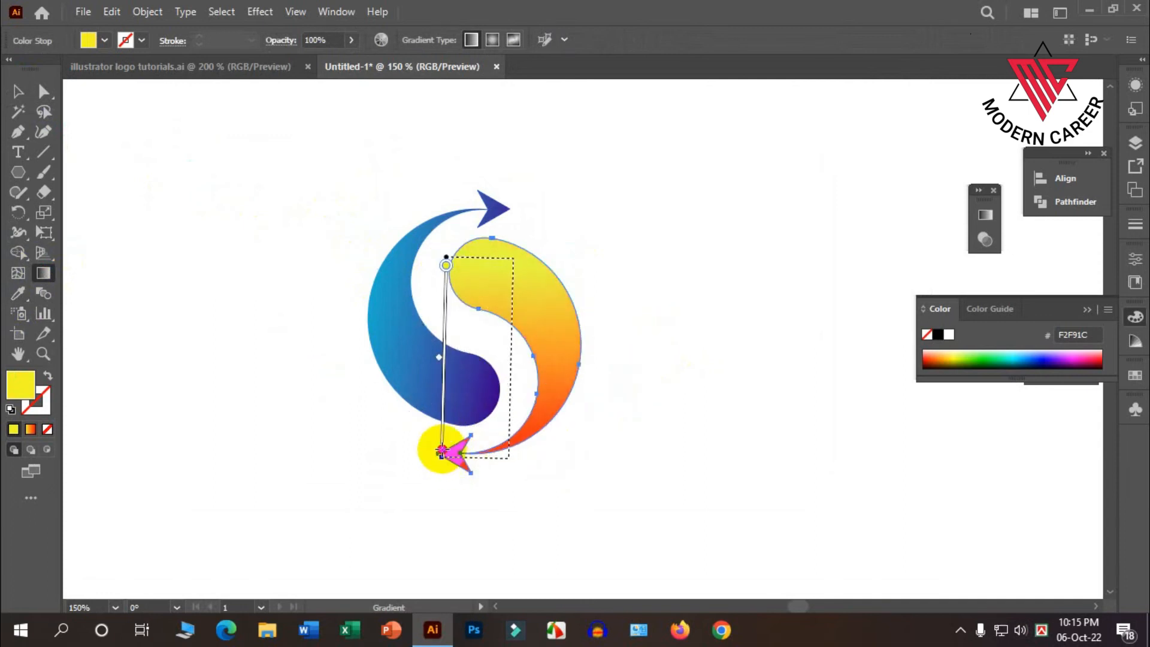
{"action": "left_click", "coordinate": [18, 91]}
{"action": "left_click", "coordinate": [118, 159]}
Redirect the blue arrow swirl's gradient to run from light blue at the rounded end to dark blue at the arrowhead.
{"action": "left_click", "coordinate": [430, 391]}
{"action": "left_click", "coordinate": [43, 273]}
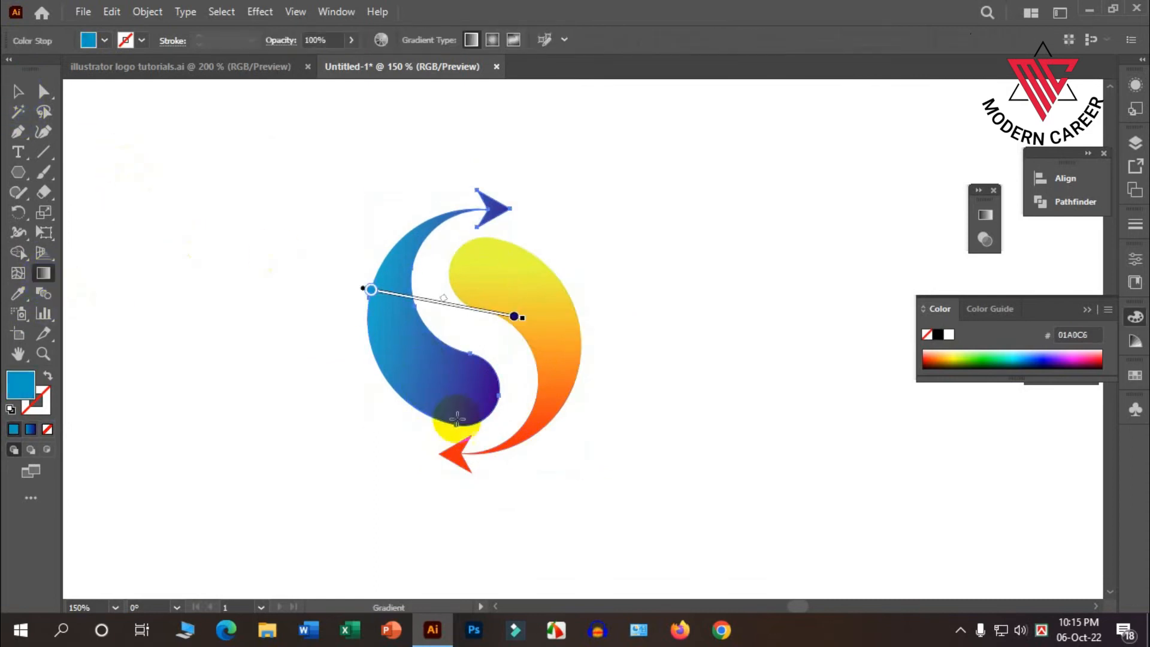
{"action": "left_click_drag", "start_coordinate": [498, 410], "coordinate": [354, 265]}
{"action": "left_click_drag", "start_coordinate": [449, 314], "coordinate": [507, 210]}
{"action": "left_click", "coordinate": [13, 88]}
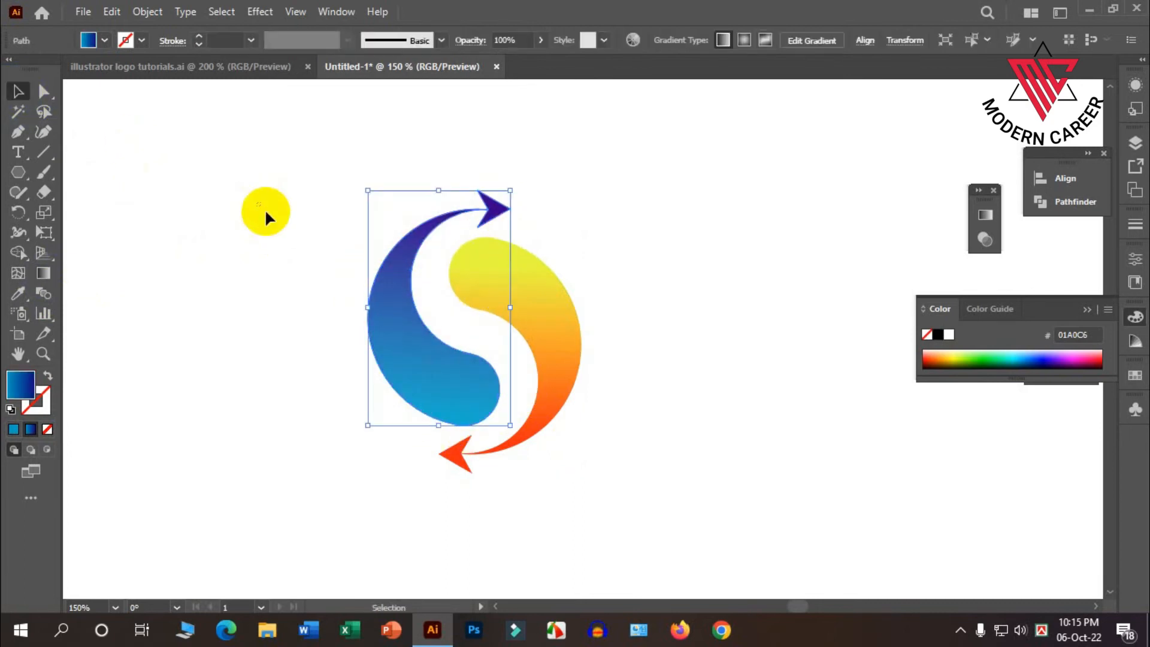
{"action": "left_click", "coordinate": [265, 214]}
Group the two arrow swirls and move the group beside the original round logo near the artboard's upper edge.
{"action": "scroll", "coordinate": [523, 344], "scroll_direction": "down", "scroll_amount": 1}
{"action": "scroll", "coordinate": [440, 377], "scroll_direction": "down", "scroll_amount": 1}
{"action": "scroll", "coordinate": [440, 384], "scroll_direction": "down", "scroll_amount": 1}
{"action": "left_click_drag", "start_coordinate": [609, 446], "coordinate": [325, 186]}
{"action": "right_click", "coordinate": [440, 266]}
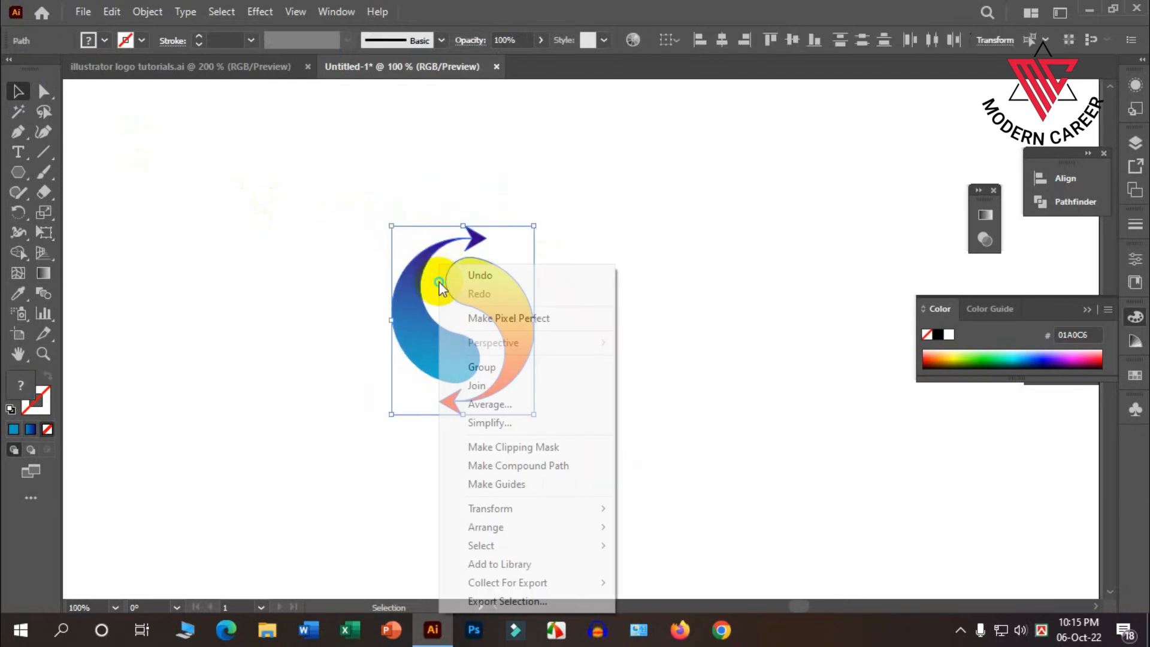
{"action": "left_click", "coordinate": [503, 367]}
{"action": "left_click", "coordinate": [559, 387]}
{"action": "scroll", "coordinate": [557, 390], "scroll_direction": "down", "scroll_amount": 3}
{"action": "left_click_drag", "start_coordinate": [547, 372], "coordinate": [475, 308]}
{"action": "left_click", "coordinate": [539, 344]}
Examine the remaining reference logos in illustrator logo tutorials.ai, including Elogo, and return to the Untitled-1 document.
{"action": "left_click", "coordinate": [196, 60]}
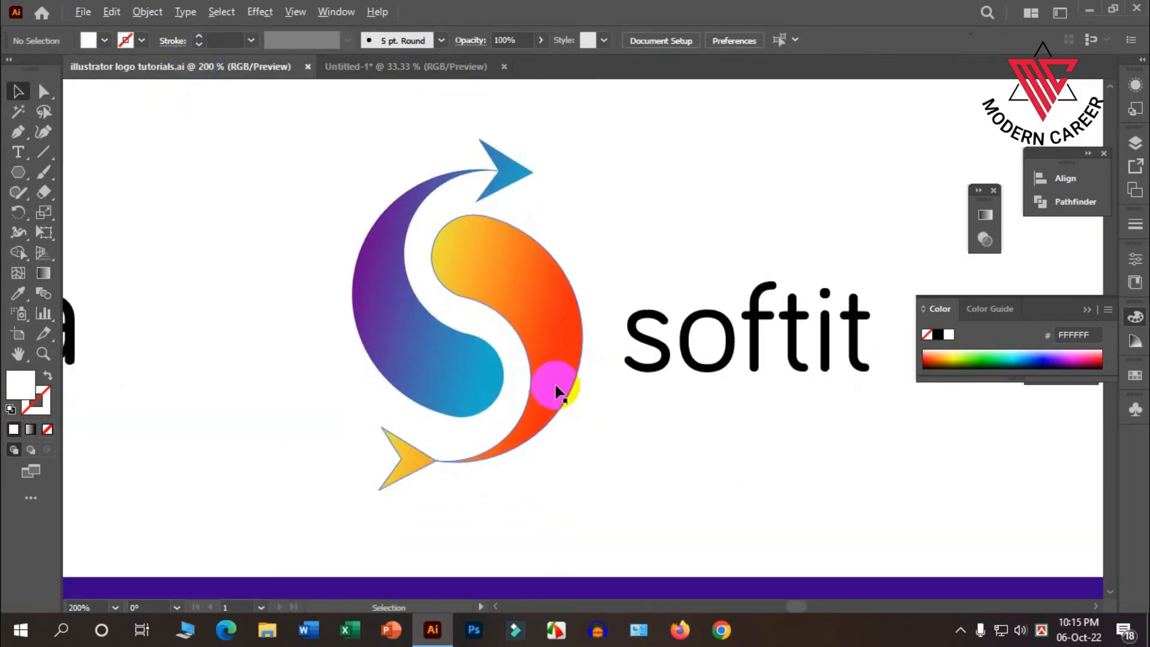
{"action": "scroll", "coordinate": [868, 374], "scroll_direction": "down", "scroll_amount": 3}
{"action": "scroll", "coordinate": [792, 401], "scroll_direction": "up", "scroll_amount": 2}
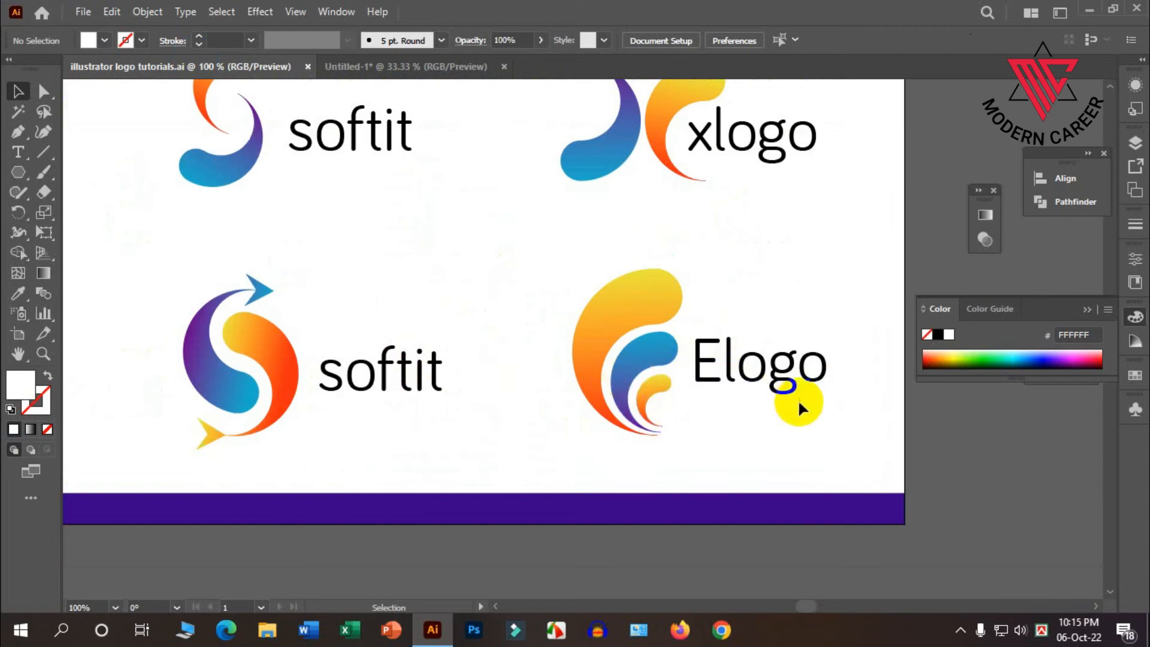
{"action": "scroll", "coordinate": [798, 399], "scroll_direction": "up", "scroll_amount": 1}
{"action": "scroll", "coordinate": [530, 377], "scroll_direction": "down", "scroll_amount": 2}
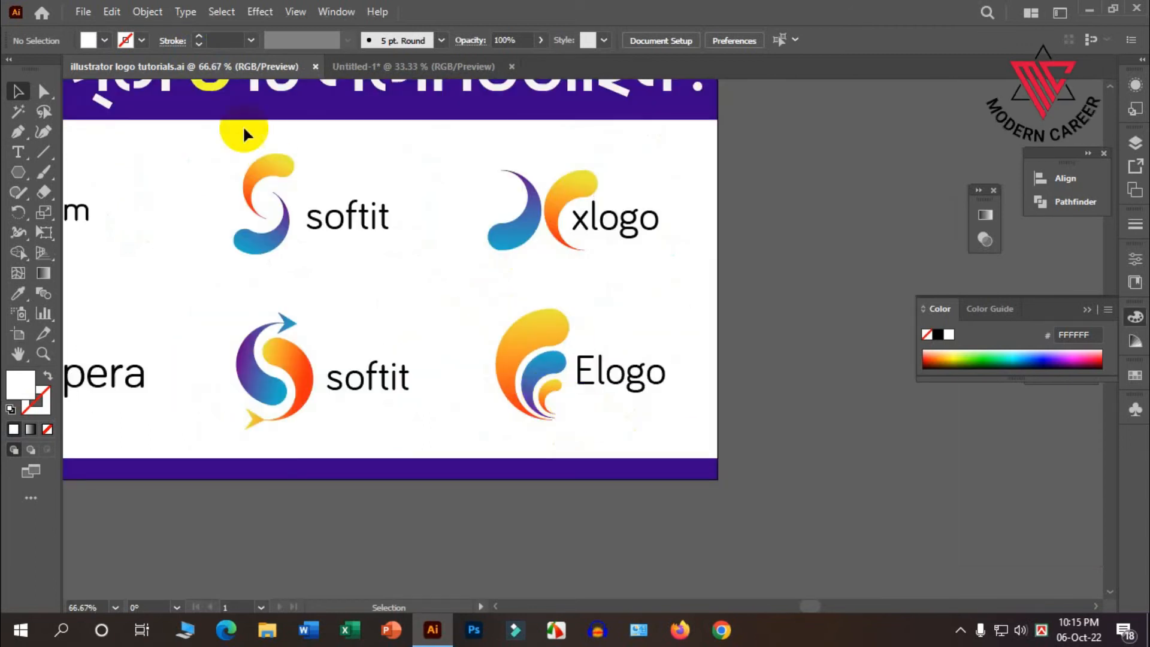
{"action": "left_click", "coordinate": [401, 64]}
Duplicate the original round swirl logo onto the empty middle of the artboard and ungroup the copy.
{"action": "scroll", "coordinate": [530, 331], "scroll_direction": "up", "scroll_amount": 2}
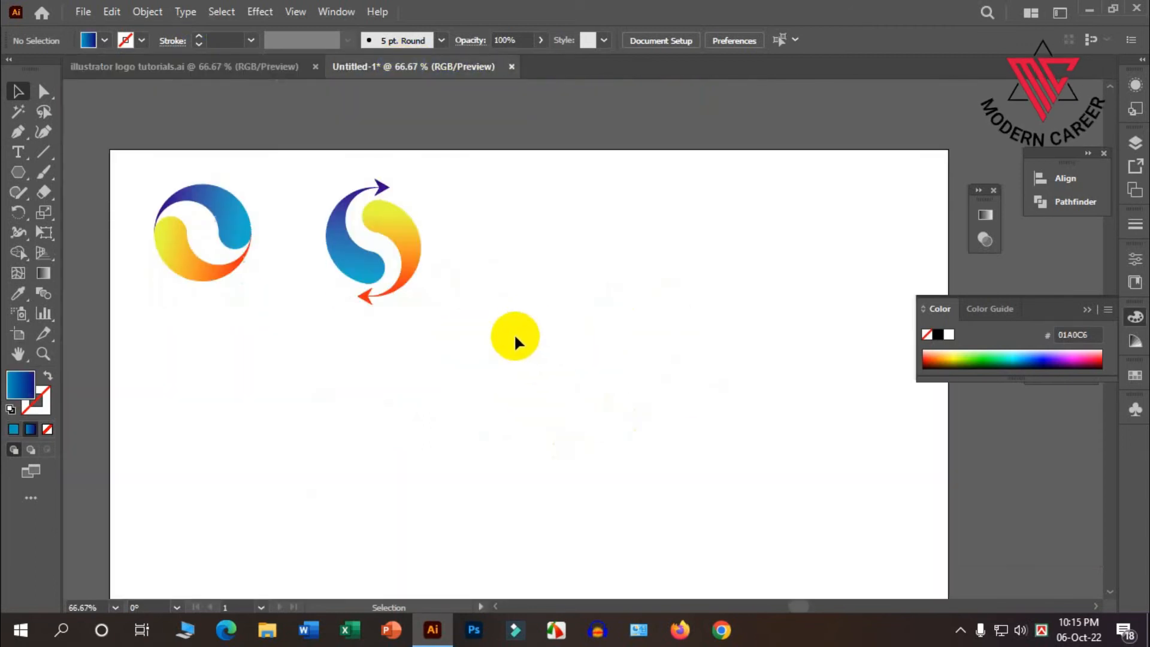
{"action": "scroll", "coordinate": [330, 258], "scroll_direction": "down", "scroll_amount": 1}
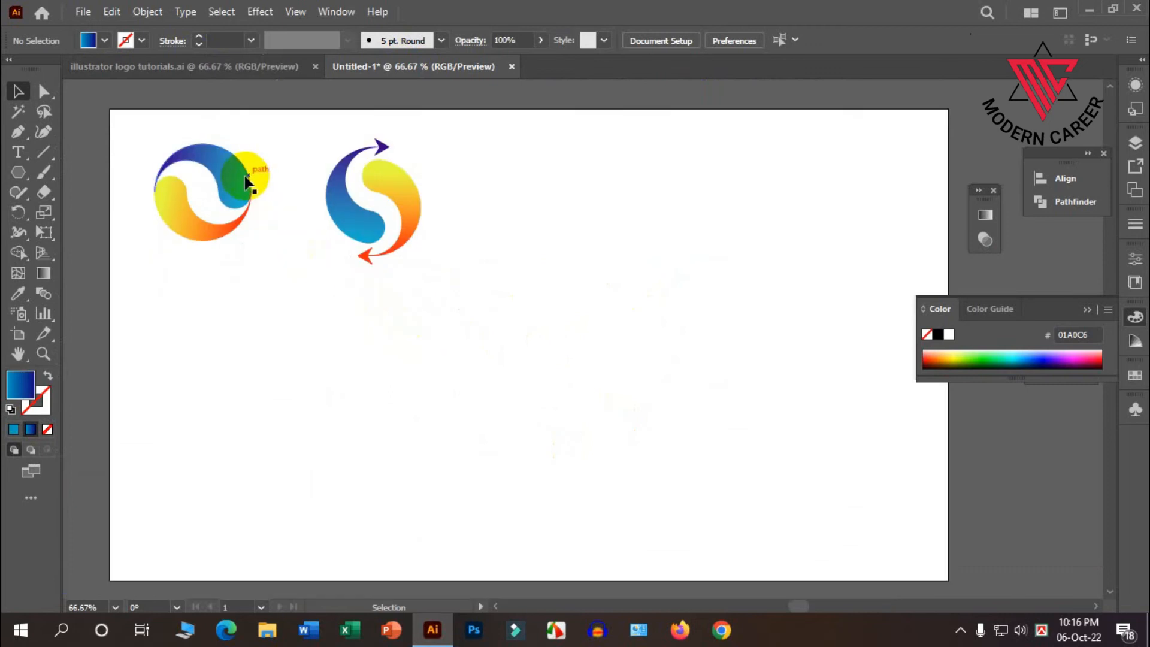
{"action": "left_click_drag", "start_coordinate": [246, 180], "coordinate": [541, 359]}
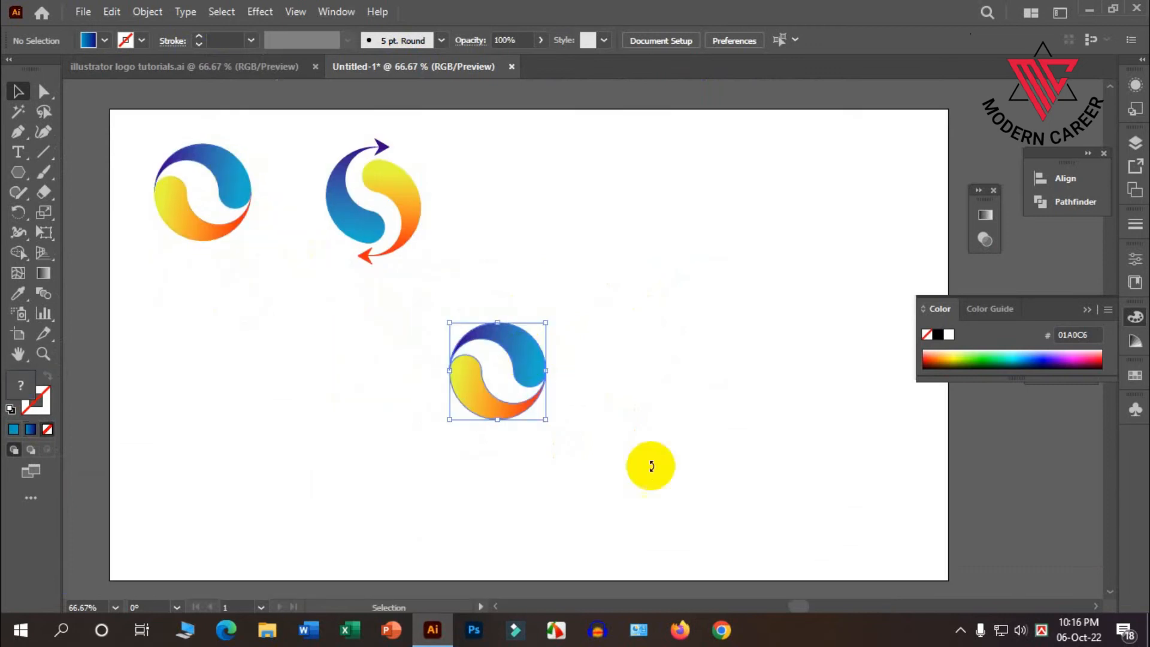
{"action": "scroll", "coordinate": [565, 369], "scroll_direction": "down", "scroll_amount": 1}
{"action": "scroll", "coordinate": [565, 369], "scroll_direction": "up", "scroll_amount": 1}
{"action": "right_click", "coordinate": [487, 309]}
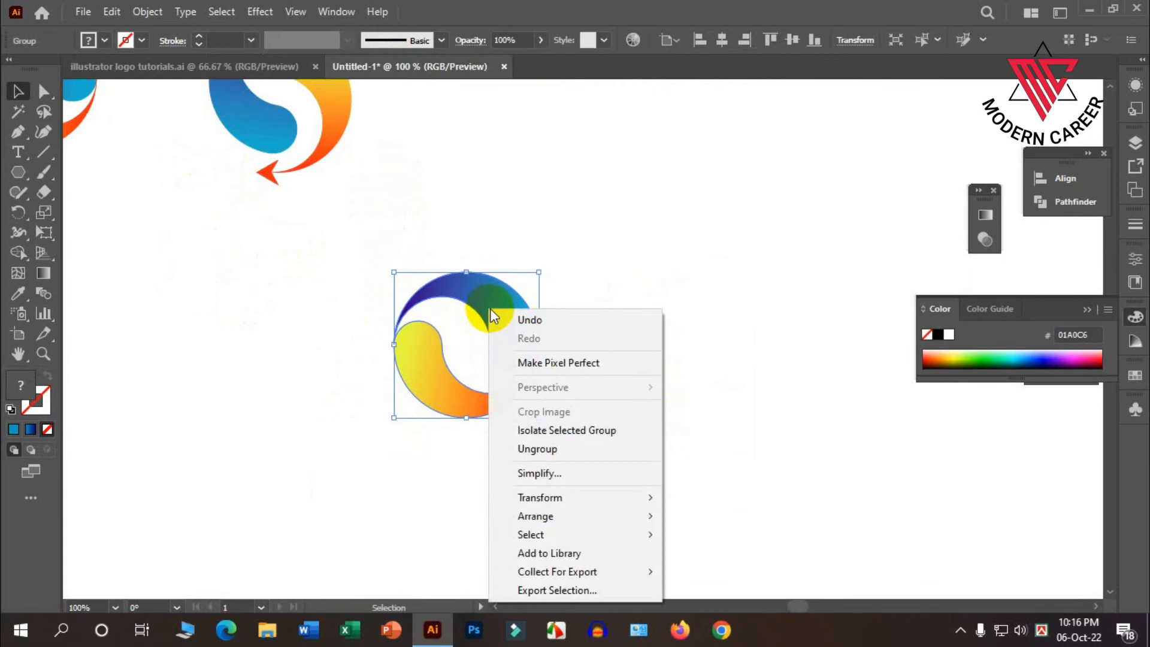
{"action": "left_click", "coordinate": [565, 450]}
{"action": "left_click", "coordinate": [518, 440]}
Move the copy's blue swirl away from the orange one and rotate the orange swirl clockwise into an upright C shape.
{"action": "scroll", "coordinate": [453, 398], "scroll_direction": "down", "scroll_amount": 1}
{"action": "scroll", "coordinate": [455, 386], "scroll_direction": "down", "scroll_amount": 3}
{"action": "scroll", "coordinate": [460, 381], "scroll_direction": "up", "scroll_amount": 3}
{"action": "left_click_drag", "start_coordinate": [407, 303], "coordinate": [630, 376]}
{"action": "left_click", "coordinate": [372, 380]}
{"action": "left_click_drag", "start_coordinate": [315, 300], "coordinate": [469, 246]}
{"action": "left_click", "coordinate": [456, 433]}
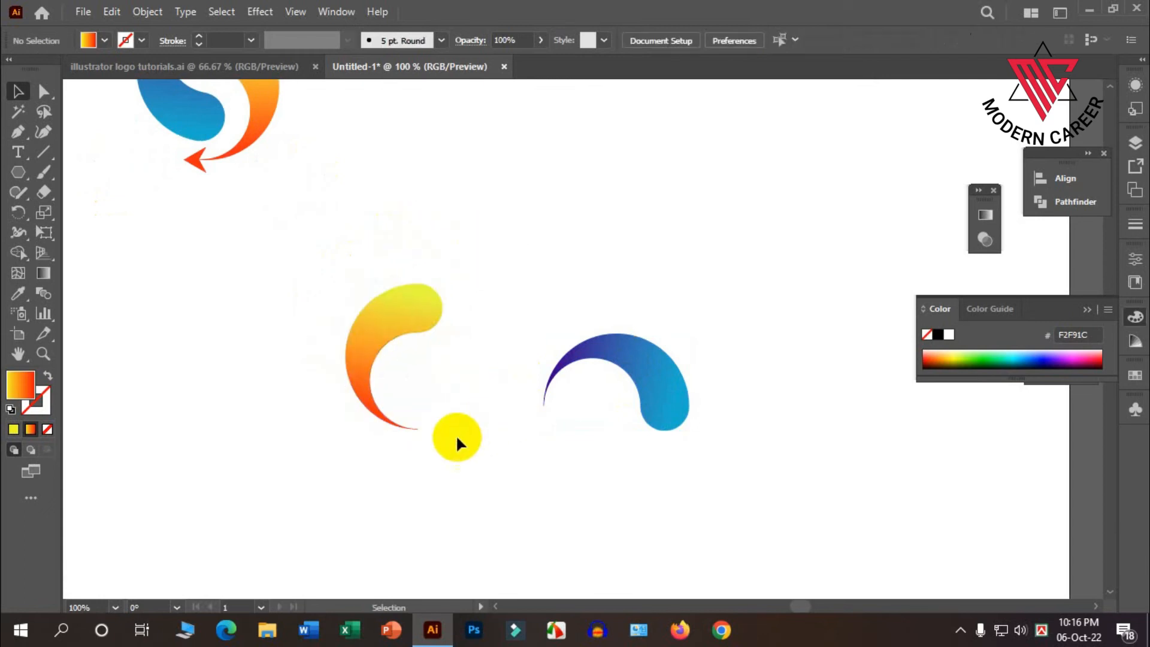
Duplicate the upright orange swirl, scale the copy down proportionally and nest it inside the larger swirl's curve.
{"action": "scroll", "coordinate": [390, 470], "scroll_direction": "up", "scroll_amount": 5}
{"action": "scroll", "coordinate": [400, 467], "scroll_direction": "down", "scroll_amount": 2}
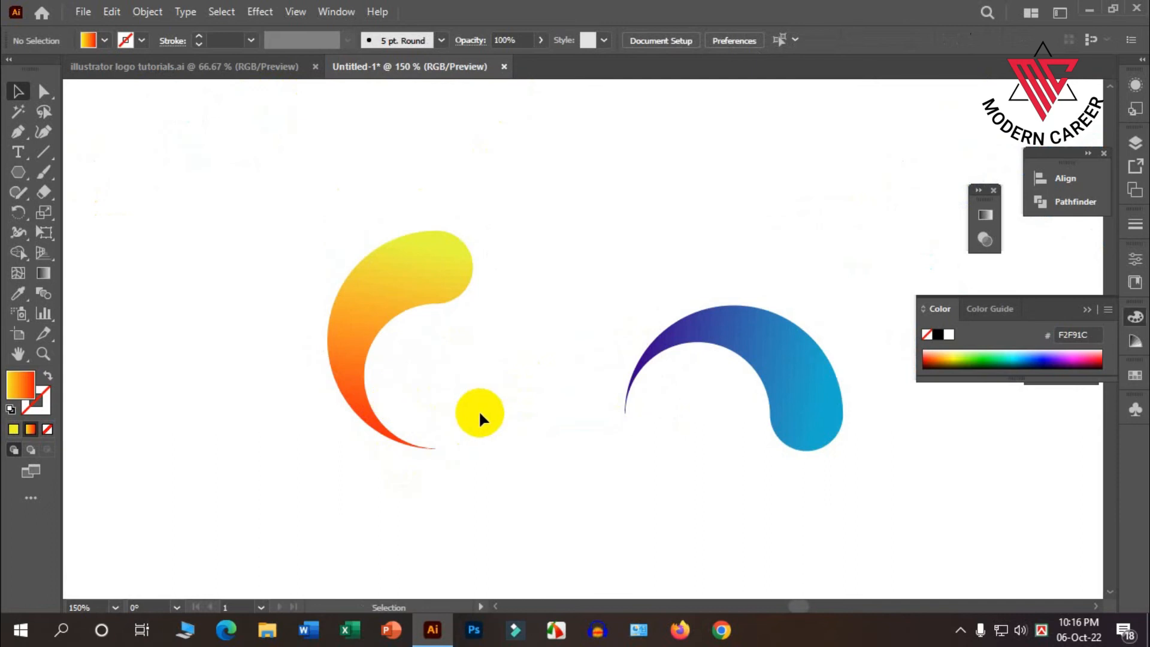
{"action": "scroll", "coordinate": [409, 312], "scroll_direction": "up", "scroll_amount": 1}
{"action": "left_click_drag", "start_coordinate": [390, 298], "coordinate": [479, 326]}
{"action": "left_click_drag", "start_coordinate": [590, 493], "coordinate": [548, 432]}
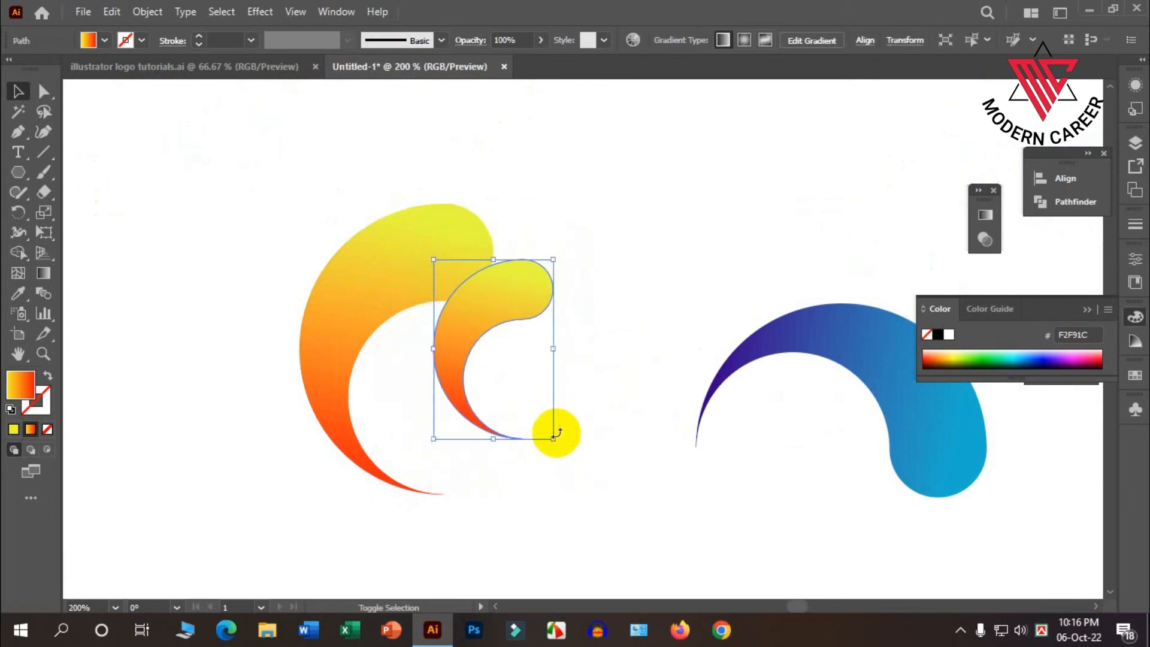
{"action": "left_click_drag", "start_coordinate": [483, 311], "coordinate": [419, 358]}
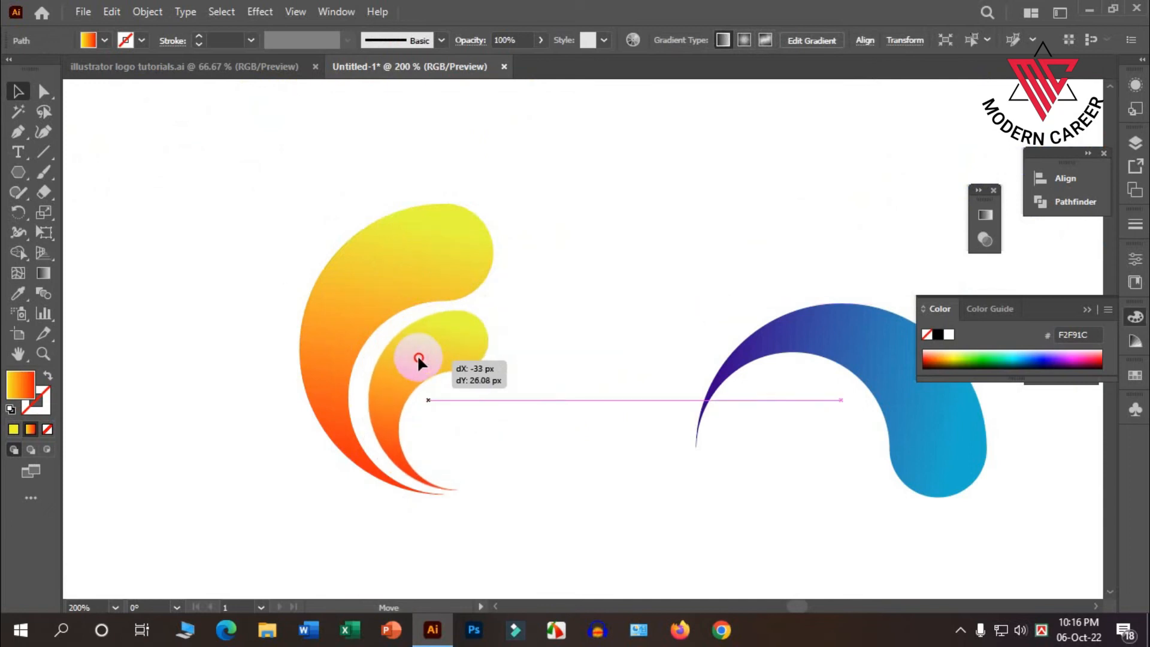
{"action": "left_click_drag", "start_coordinate": [419, 359], "coordinate": [418, 359]}
{"action": "left_click", "coordinate": [520, 451]}
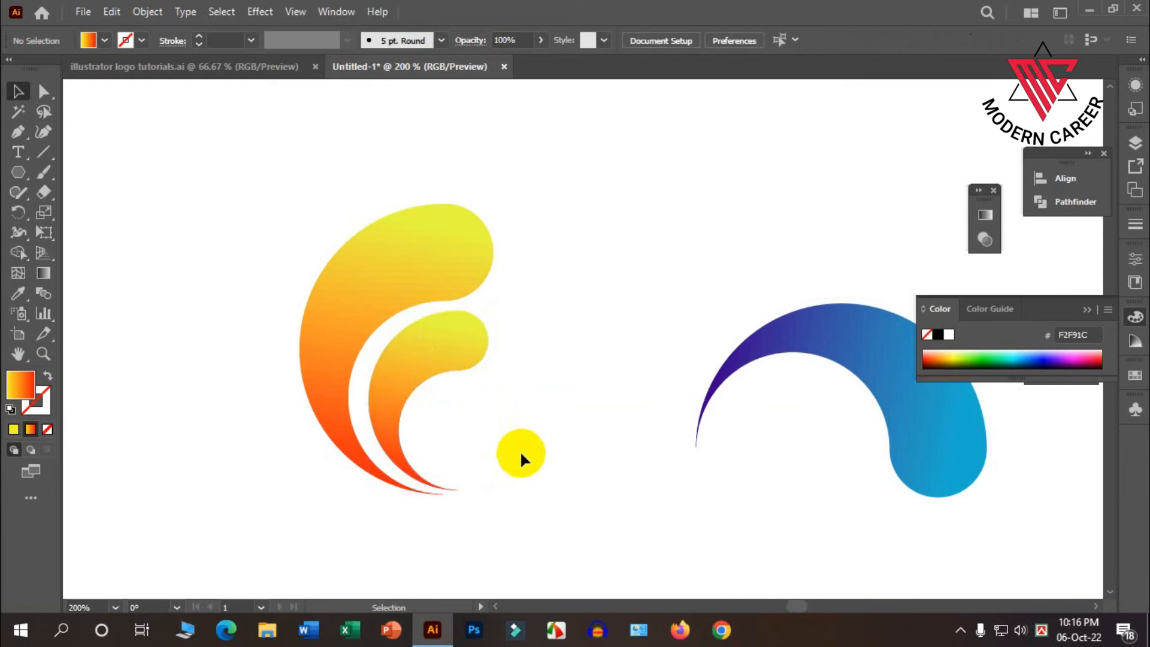
Rotate the nested orange swirl slightly clockwise so its tip meets the tip of the larger swirl.
{"action": "left_click", "coordinate": [437, 373]}
{"action": "left_click_drag", "start_coordinate": [488, 310], "coordinate": [497, 311]}
{"action": "left_click", "coordinate": [537, 397]}
{"action": "scroll", "coordinate": [437, 329], "scroll_direction": "down", "scroll_amount": 1}
{"action": "left_click", "coordinate": [437, 322]}
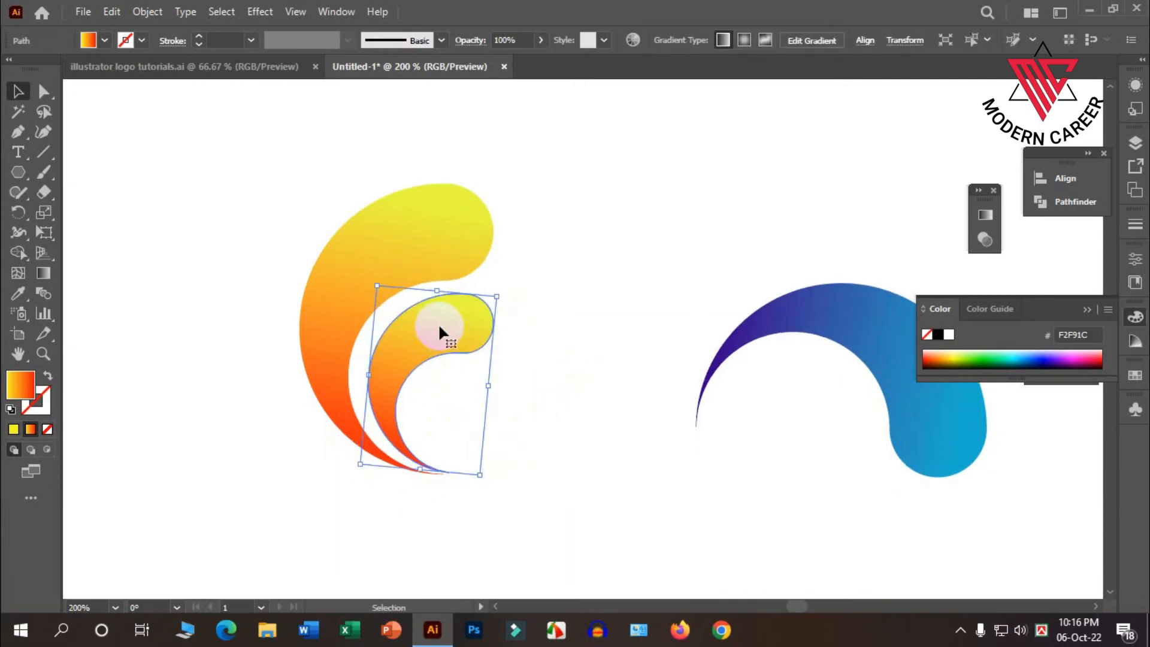
{"action": "left_click", "coordinate": [439, 327], "text": "shift"}
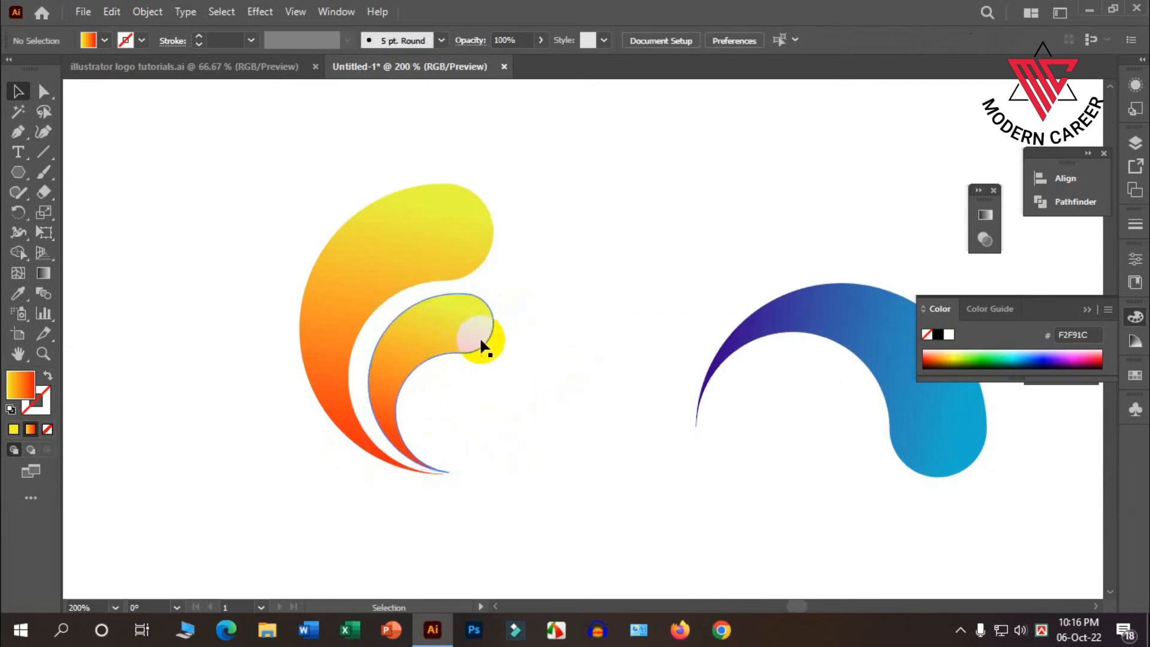
Duplicate the nested swirl, scale the copy down and fit it inside the middle swirl as a third curve.
{"action": "left_click_drag", "start_coordinate": [442, 329], "coordinate": [519, 366]}
{"action": "left_click_drag", "start_coordinate": [530, 529], "coordinate": [433, 418]}
{"action": "left_click", "coordinate": [518, 413]}
{"action": "scroll", "coordinate": [518, 413], "scroll_direction": "down", "scroll_amount": 1}
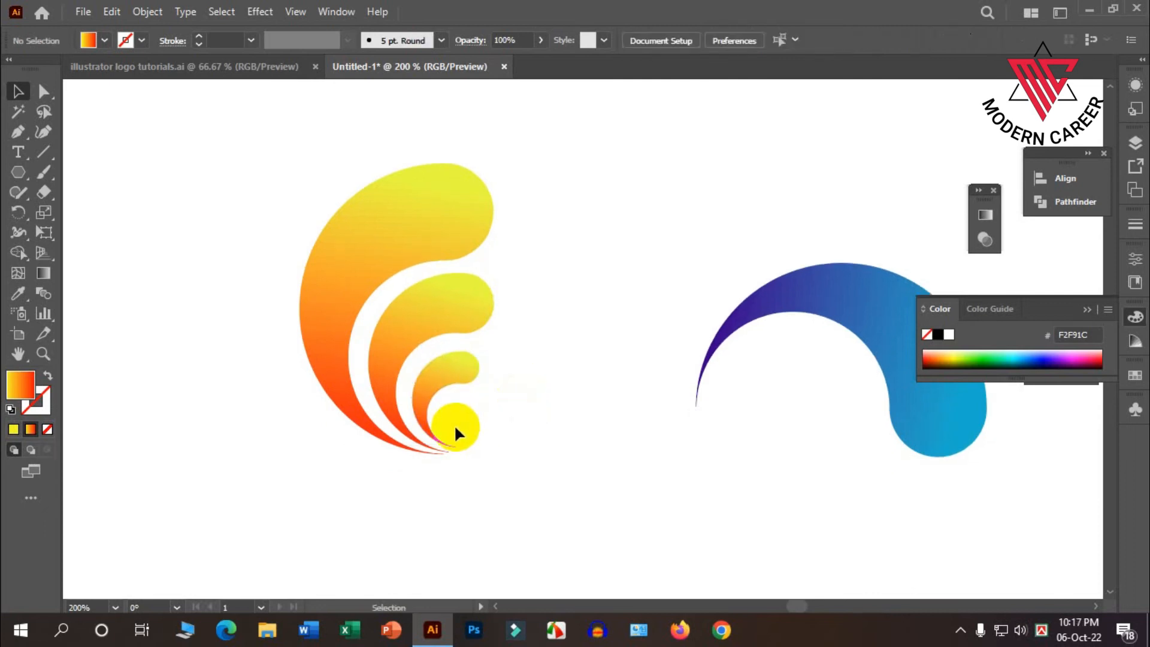
Recolour the middle swirl with the blue gradient sampled from the separate blue swirl.
{"action": "left_click", "coordinate": [411, 326]}
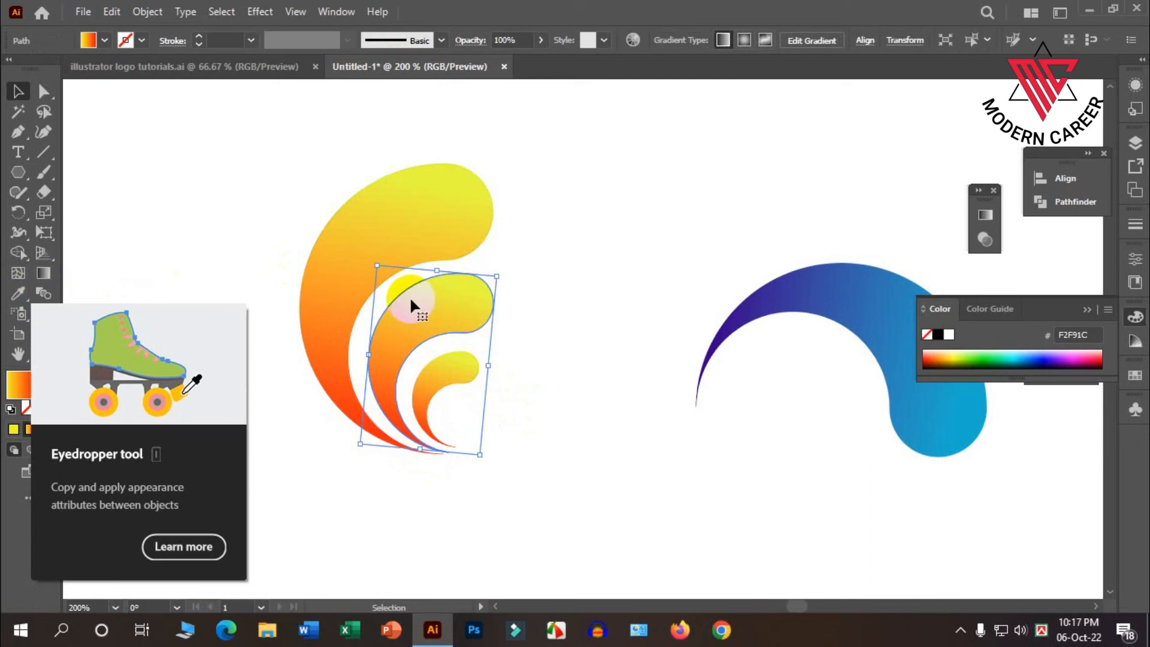
{"action": "left_click", "coordinate": [18, 292]}
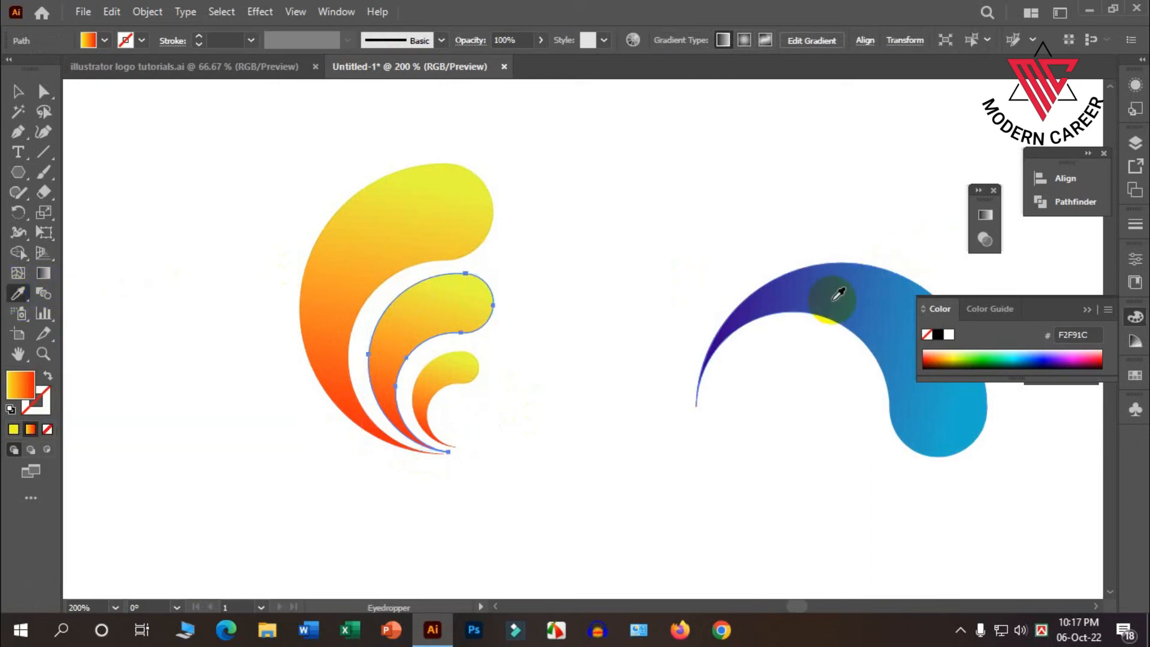
{"action": "left_click", "coordinate": [834, 297]}
{"action": "left_click", "coordinate": [21, 92]}
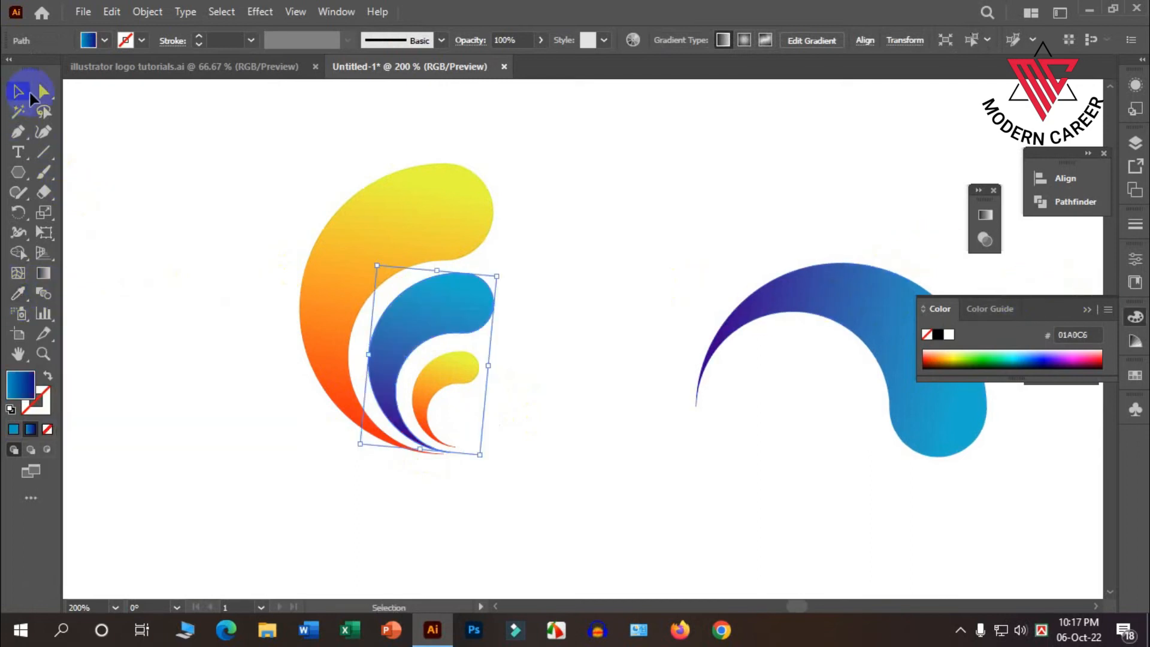
Group the three nested curves, move the group into the row beside the arrowed swirl logo and enlarge it slightly.
{"action": "left_click", "coordinate": [441, 265]}
{"action": "scroll", "coordinate": [509, 359], "scroll_direction": "down", "scroll_amount": 3}
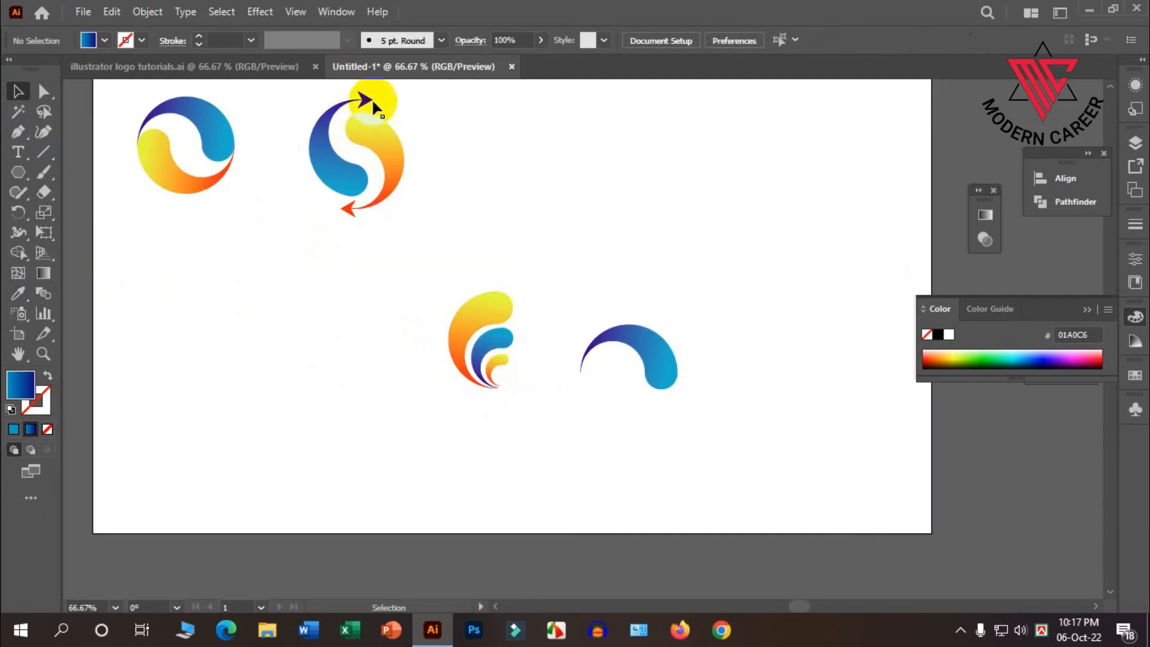
{"action": "left_click_drag", "start_coordinate": [434, 278], "coordinate": [435, 280]}
{"action": "right_click", "coordinate": [469, 335]}
{"action": "left_click", "coordinate": [520, 390]}
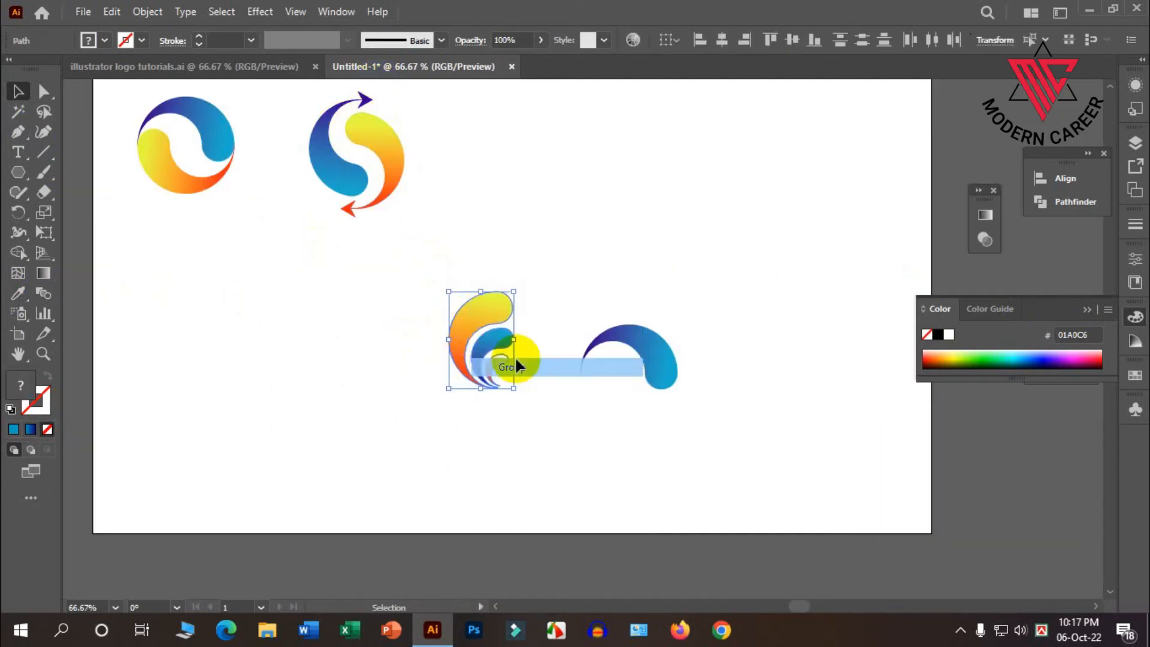
{"action": "left_click_drag", "start_coordinate": [496, 328], "coordinate": [511, 160]}
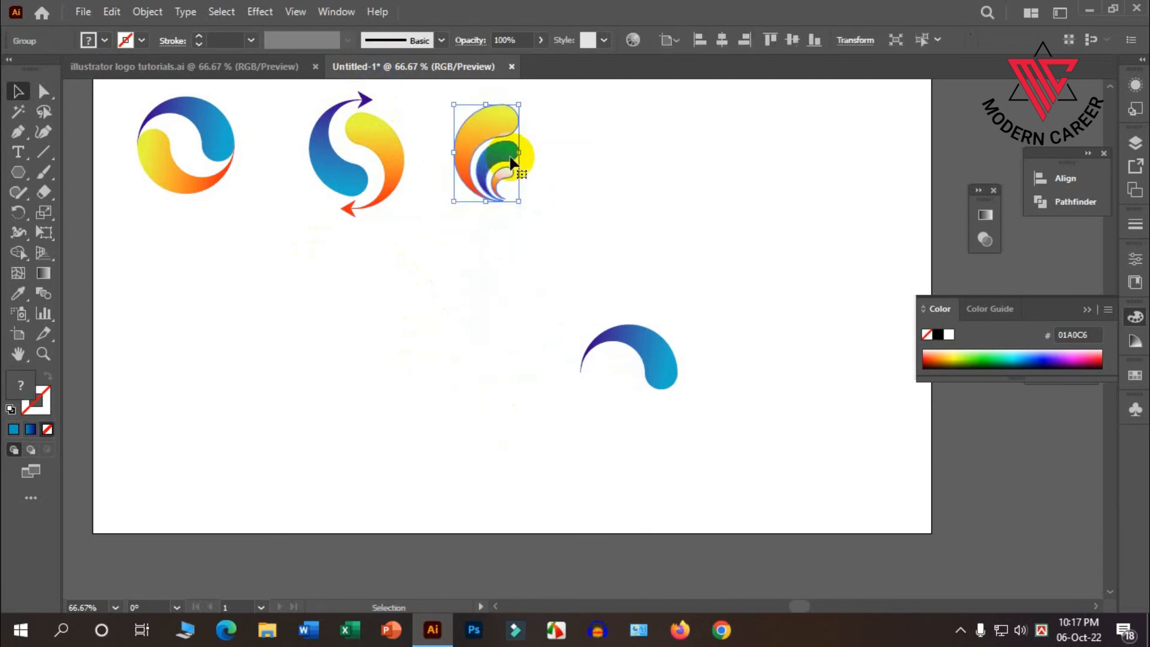
{"action": "left_click_drag", "start_coordinate": [520, 202], "coordinate": [512, 218]}
{"action": "left_click", "coordinate": [540, 240]}
{"action": "scroll", "coordinate": [525, 268], "scroll_direction": "up", "scroll_amount": 2}
Delete the leftover single blue swirl.
{"action": "left_click", "coordinate": [569, 442]}
{"action": "scroll", "coordinate": [570, 440], "scroll_direction": "up", "scroll_amount": 1}
{"action": "left_click", "coordinate": [644, 416]}
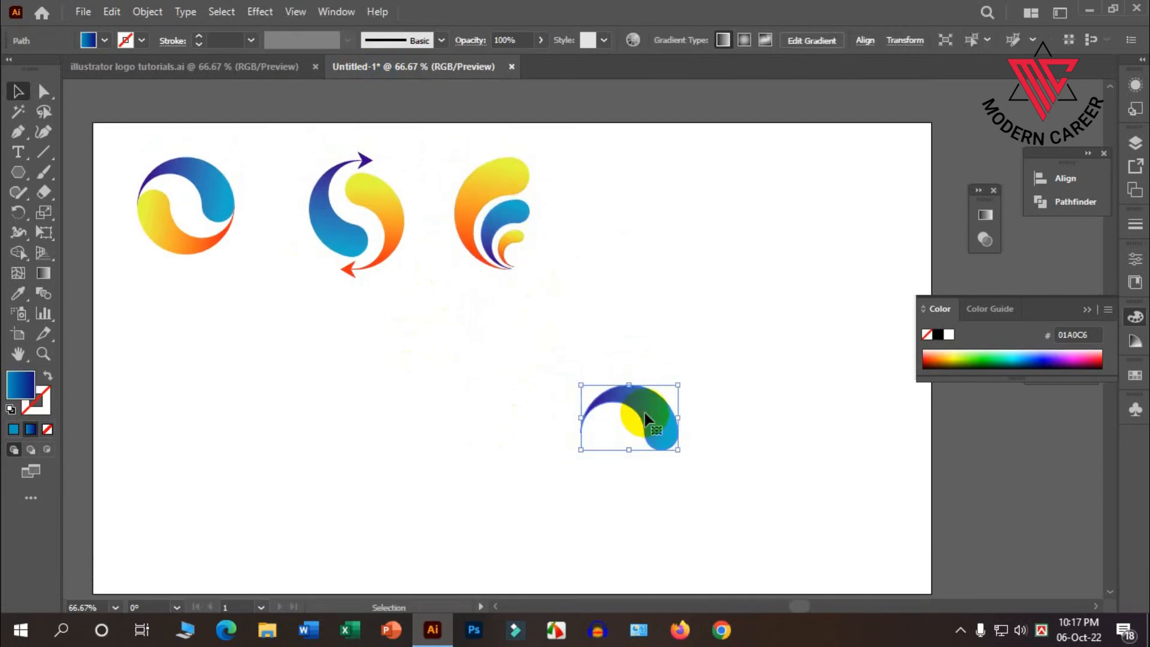
Examine the six sample logos in the illustrator logo tutorials.ai document to choose the next design.
{"action": "left_click", "coordinate": [270, 66]}
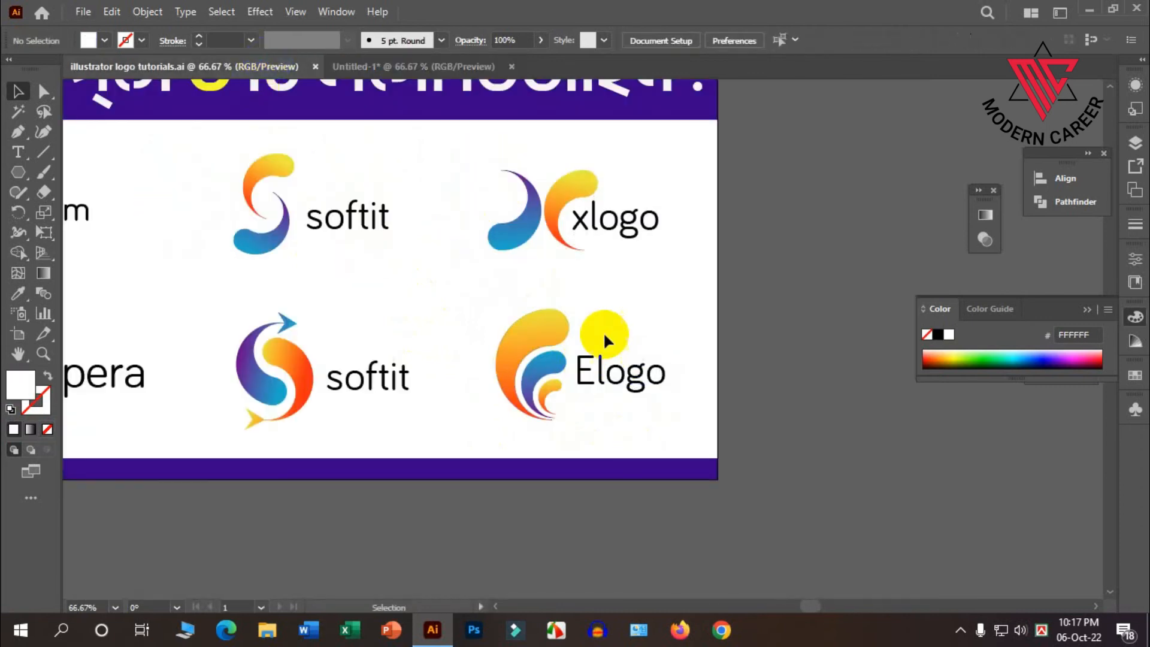
{"action": "scroll", "coordinate": [568, 255], "scroll_direction": "down", "scroll_amount": 2}
{"action": "scroll", "coordinate": [310, 290], "scroll_direction": "up", "scroll_amount": 1}
{"action": "scroll", "coordinate": [310, 301], "scroll_direction": "up", "scroll_amount": 1}
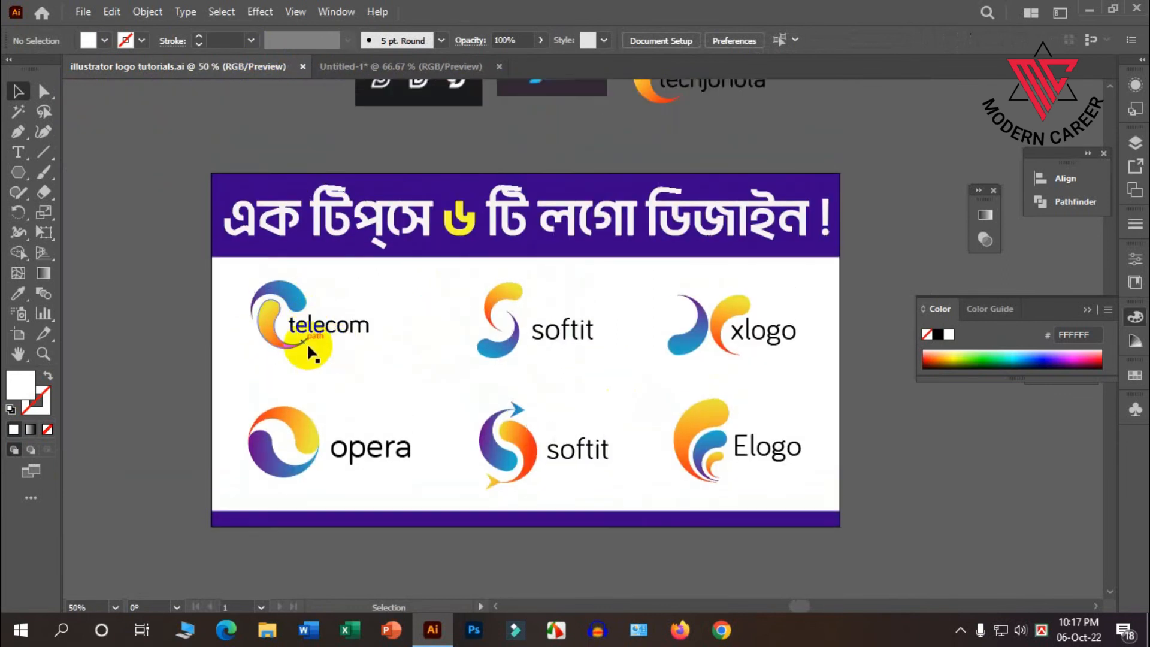
{"action": "scroll", "coordinate": [299, 310], "scroll_direction": "up", "scroll_amount": 1}
{"action": "scroll", "coordinate": [300, 317], "scroll_direction": "down", "scroll_amount": 1}
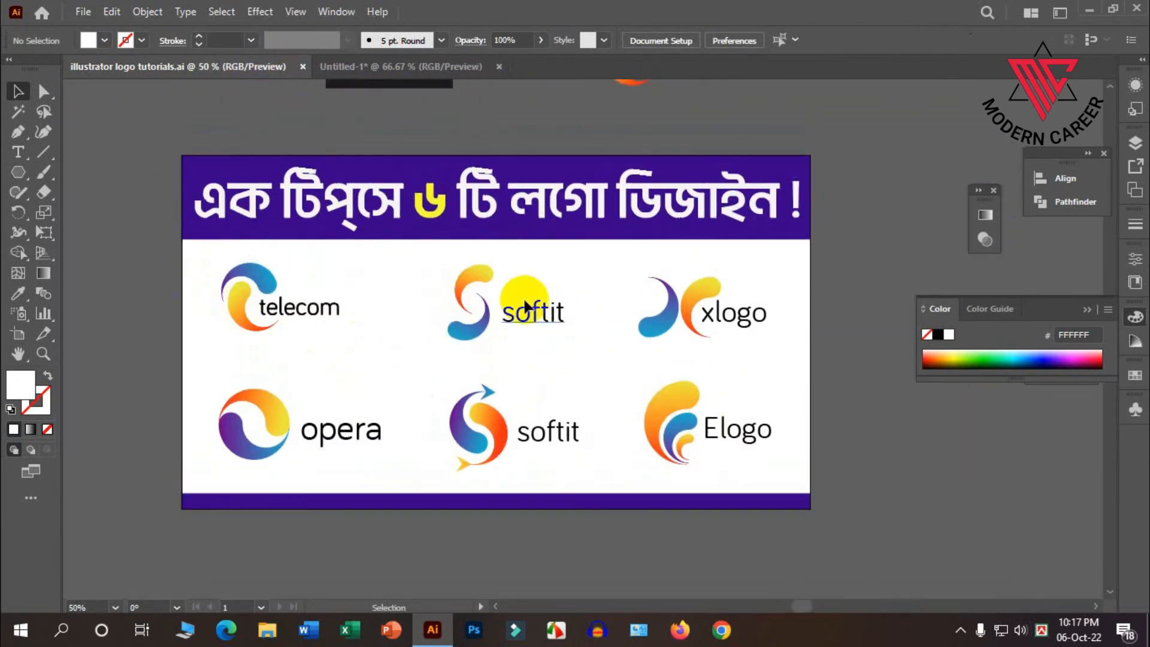
{"action": "left_click", "coordinate": [381, 68]}
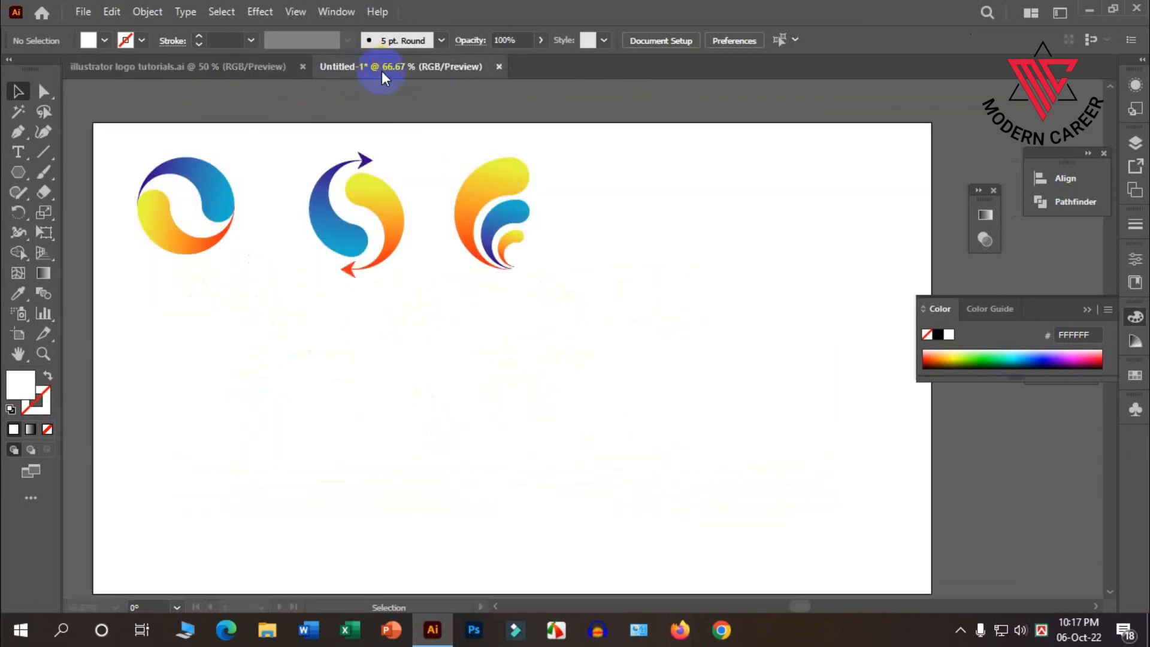
Duplicate the circular two-swirl logo into the empty area below the row and ungroup the copy.
{"action": "scroll", "coordinate": [279, 254], "scroll_direction": "up", "scroll_amount": 1}
{"action": "scroll", "coordinate": [225, 160], "scroll_direction": "down", "scroll_amount": 1}
{"action": "left_click_drag", "start_coordinate": [199, 175], "coordinate": [509, 356]}
{"action": "scroll", "coordinate": [544, 404], "scroll_direction": "up", "scroll_amount": 1}
{"action": "right_click", "coordinate": [504, 317]}
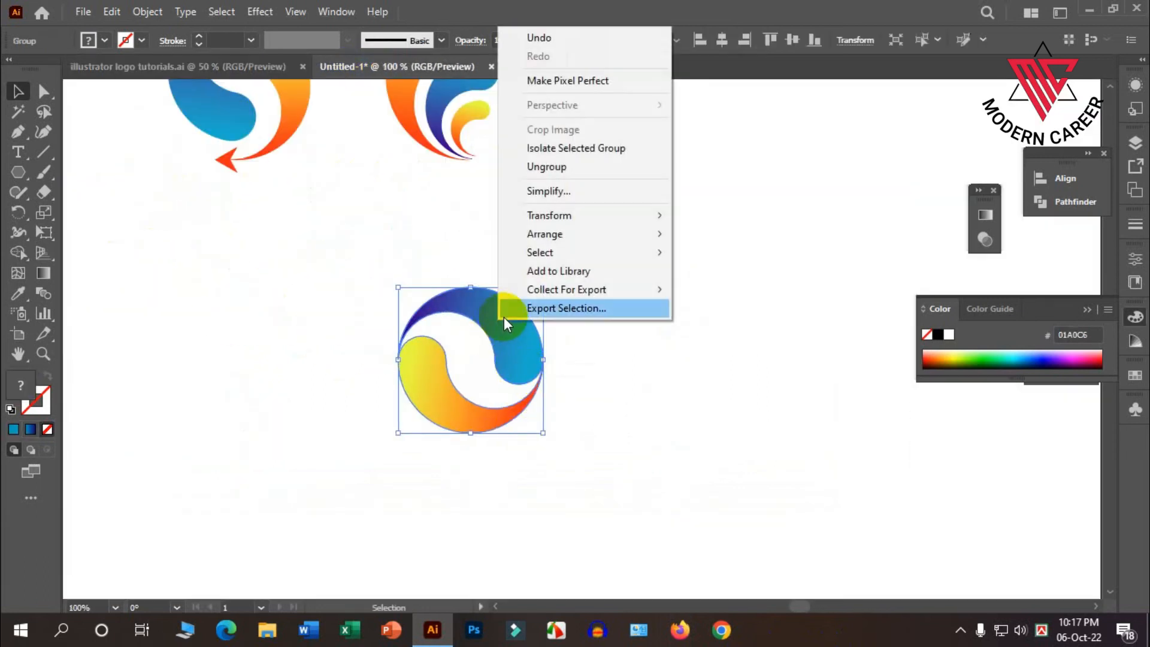
{"action": "left_click", "coordinate": [551, 168]}
{"action": "left_click", "coordinate": [622, 254]}
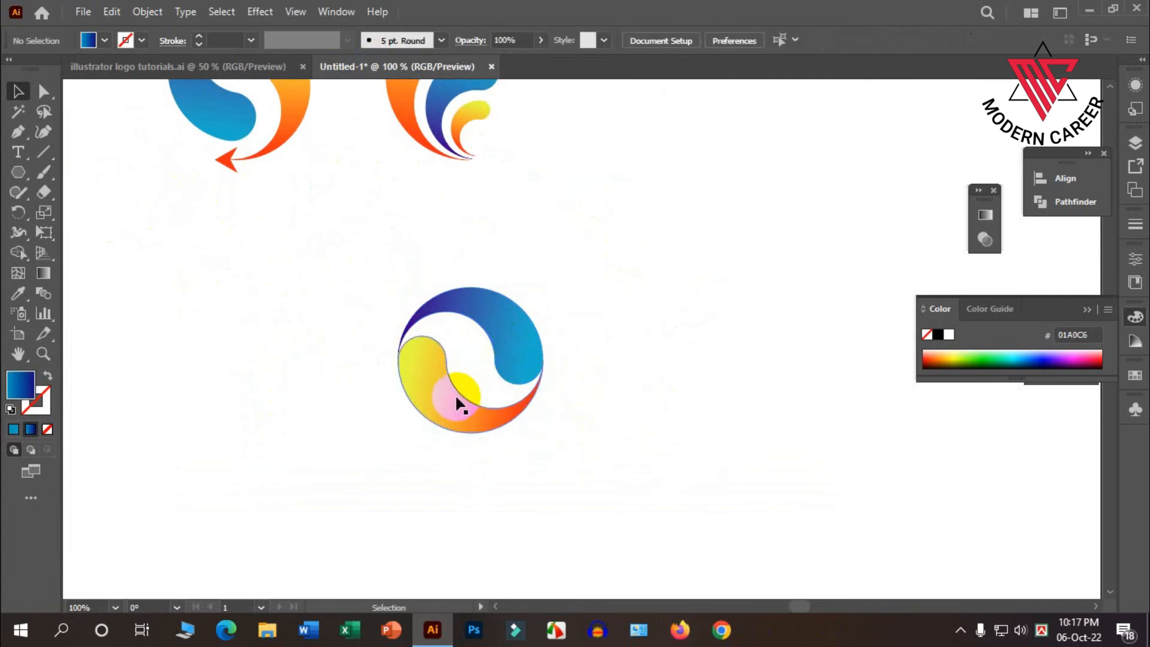
Rotate the copy's orange swirl a quarter turn clockwise, following the telecom sample logo.
{"action": "left_click", "coordinate": [178, 66]}
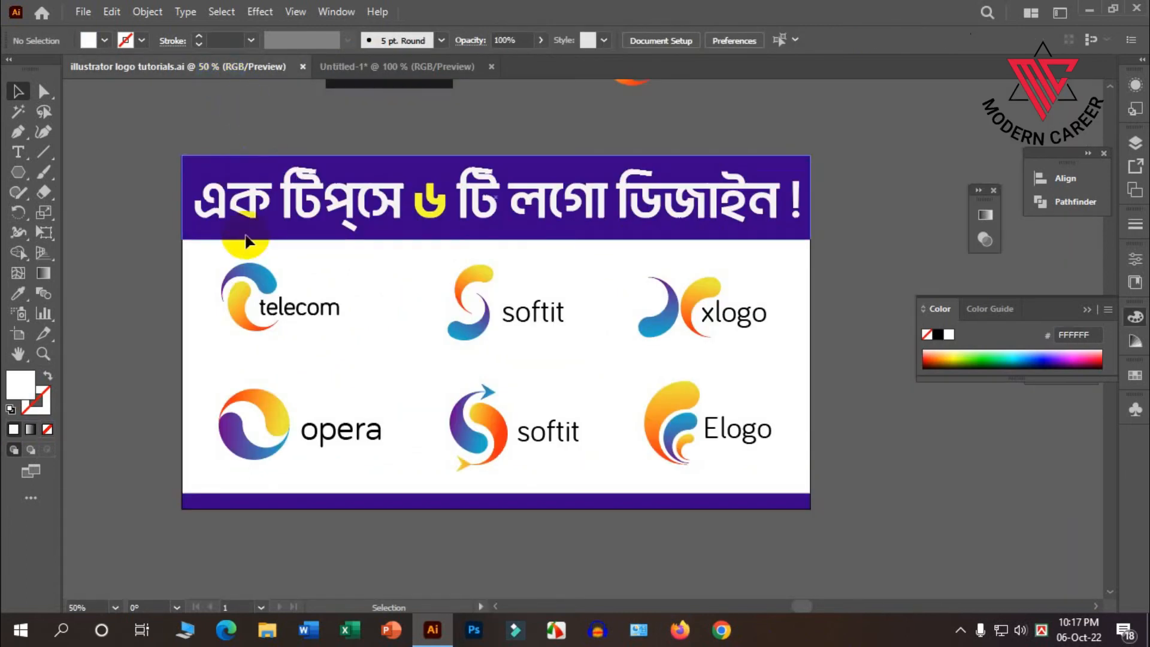
{"action": "left_click", "coordinate": [333, 67]}
{"action": "scroll", "coordinate": [514, 372], "scroll_direction": "up", "scroll_amount": 1}
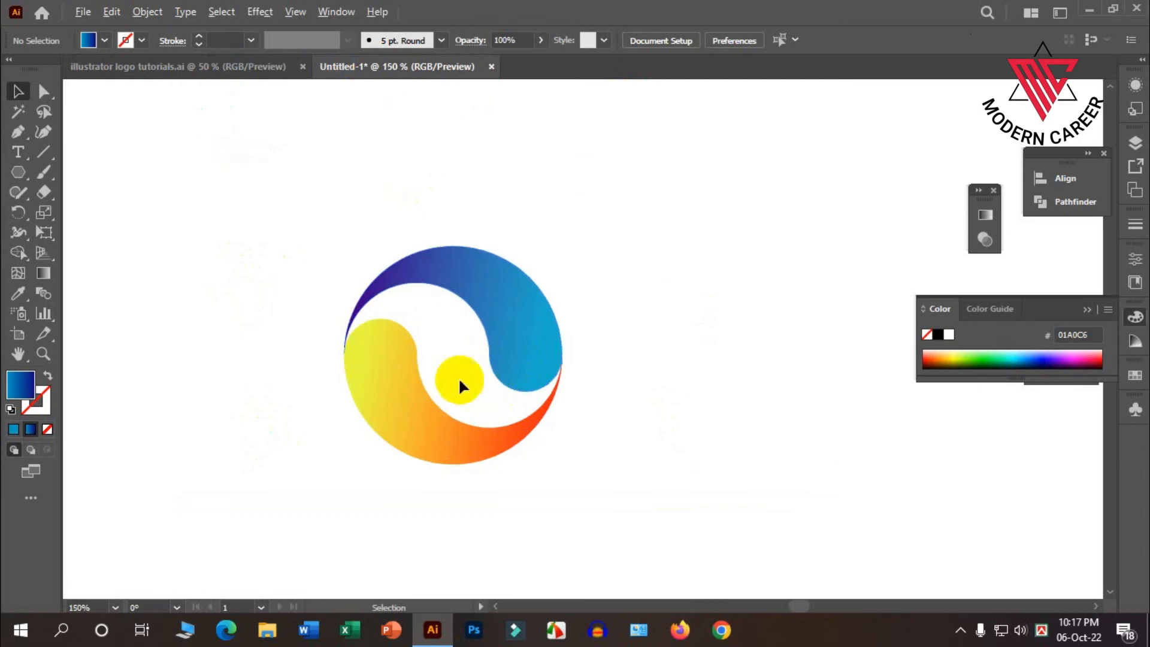
{"action": "left_click", "coordinate": [390, 335]}
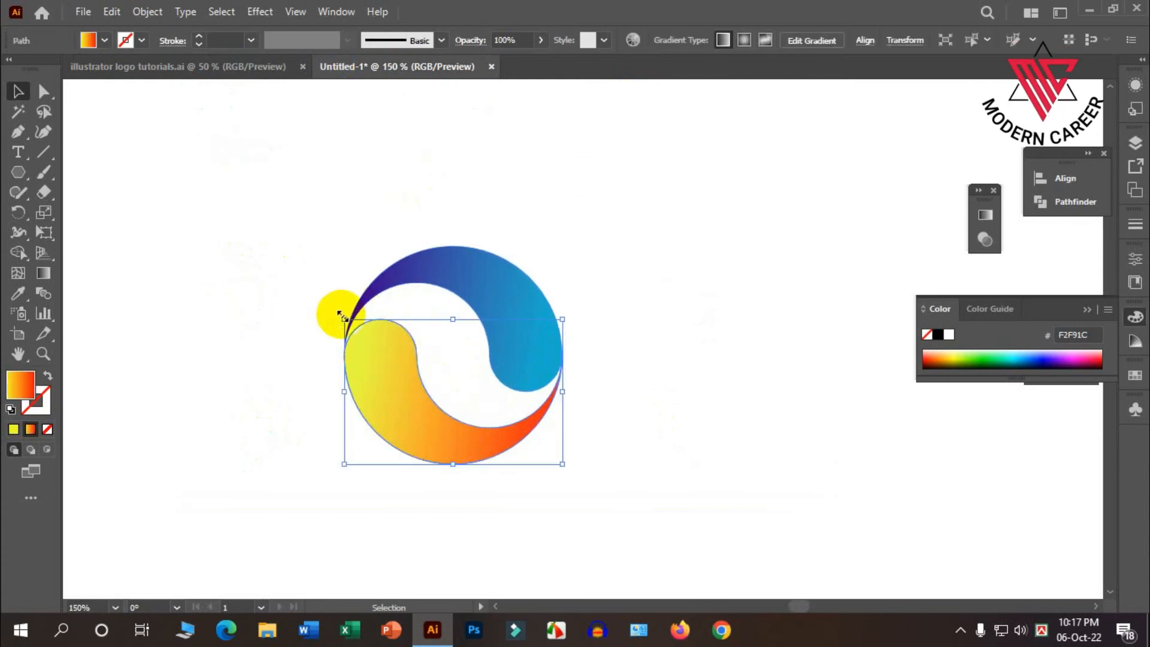
{"action": "left_click_drag", "start_coordinate": [337, 313], "coordinate": [546, 257]}
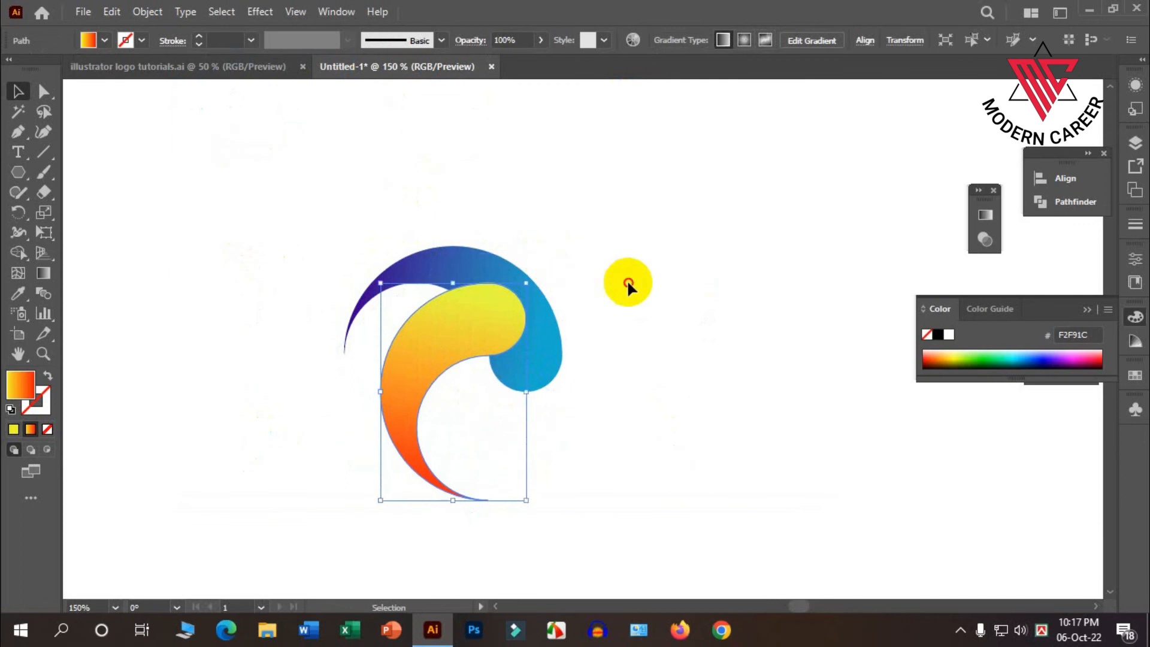
{"action": "left_click", "coordinate": [628, 280]}
Fit the blue swirl around the orange swirl's rounded end and tilt the swirls to form a C-shaped logo.
{"action": "left_click_drag", "start_coordinate": [542, 336], "coordinate": [590, 313]}
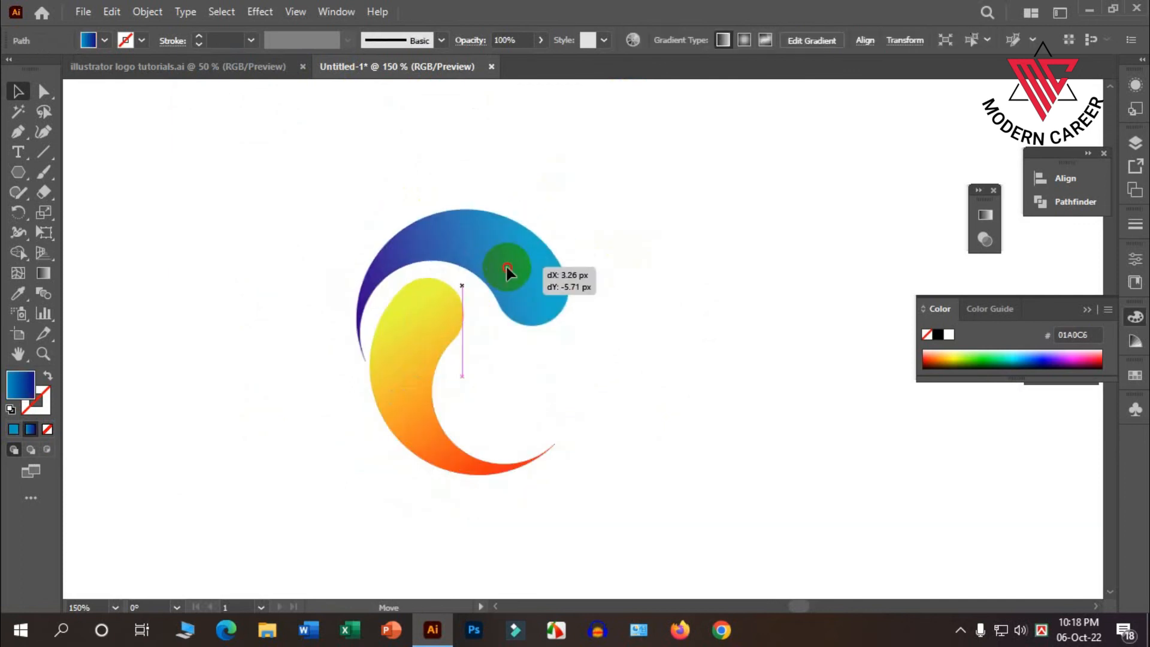
{"action": "left_click_drag", "start_coordinate": [506, 267], "coordinate": [505, 267]}
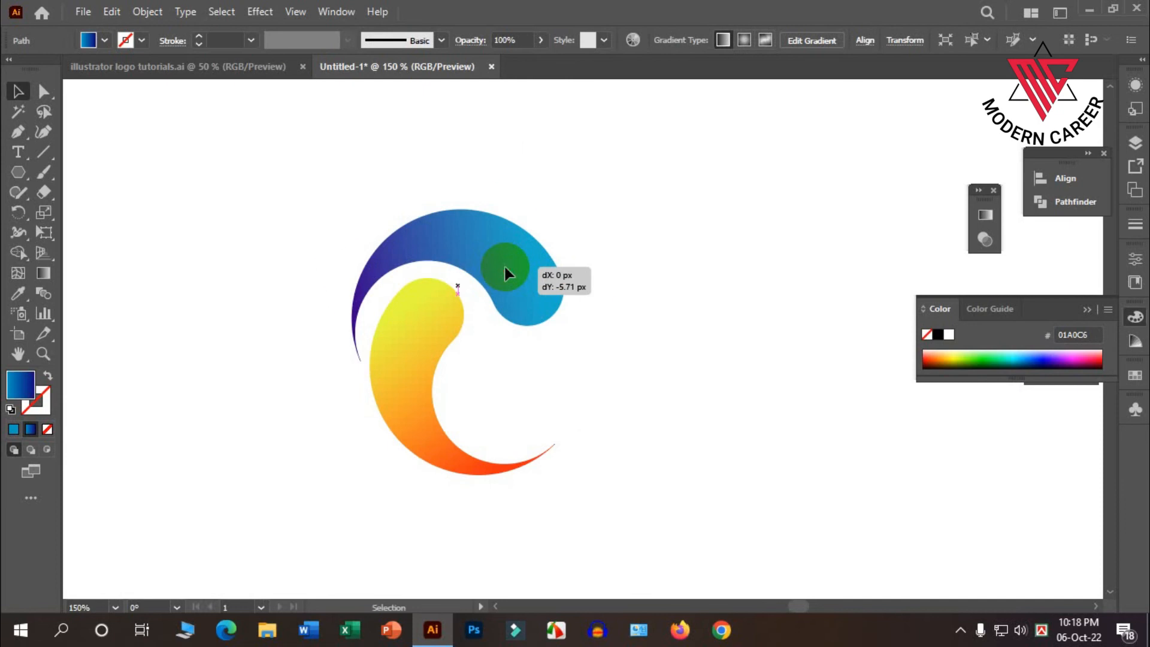
{"action": "left_click", "coordinate": [591, 285]}
{"action": "scroll", "coordinate": [470, 384], "scroll_direction": "down", "scroll_amount": 4}
{"action": "scroll", "coordinate": [471, 413], "scroll_direction": "up", "scroll_amount": 1}
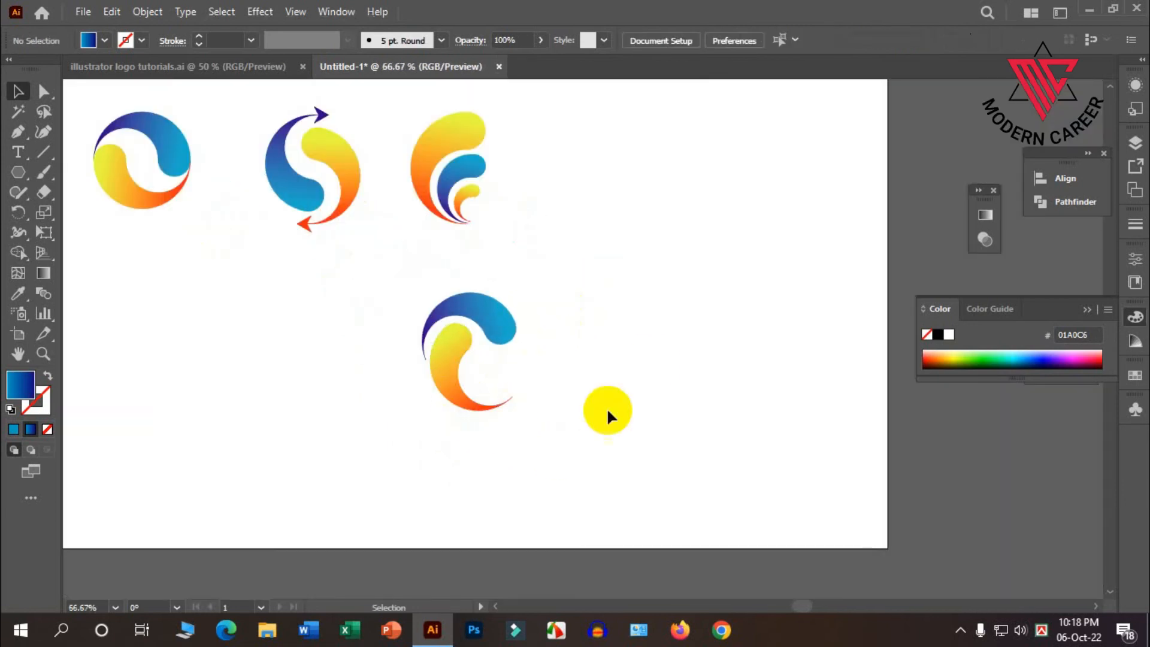
Group the two swirls of the C-shaped logo and move the group into the row beside the nested-curve logo.
{"action": "left_click", "coordinate": [203, 67]}
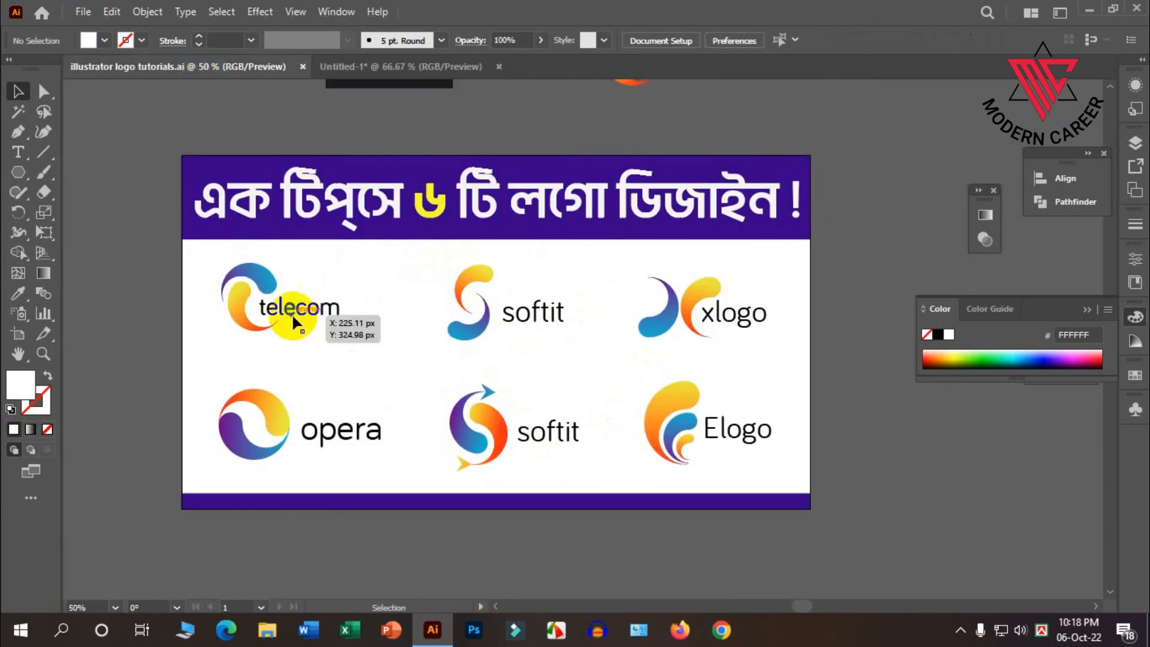
{"action": "left_click", "coordinate": [375, 70]}
{"action": "left_click_drag", "start_coordinate": [536, 458], "coordinate": [407, 271]}
{"action": "right_click", "coordinate": [454, 266]}
{"action": "left_click", "coordinate": [510, 368]}
{"action": "left_click_drag", "start_coordinate": [470, 335], "coordinate": [577, 168]}
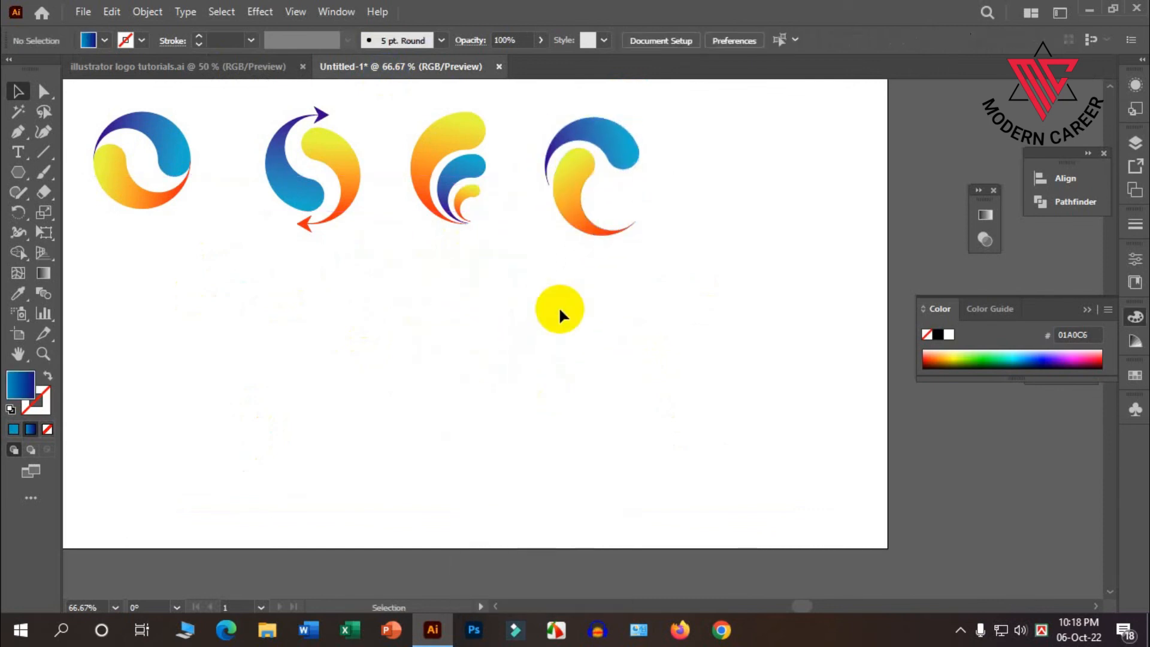
{"action": "key", "text": "ctrl+minus"}
Place another duplicate of the circular two-swirl logo below the row and ungroup it.
{"action": "left_click", "coordinate": [261, 63]}
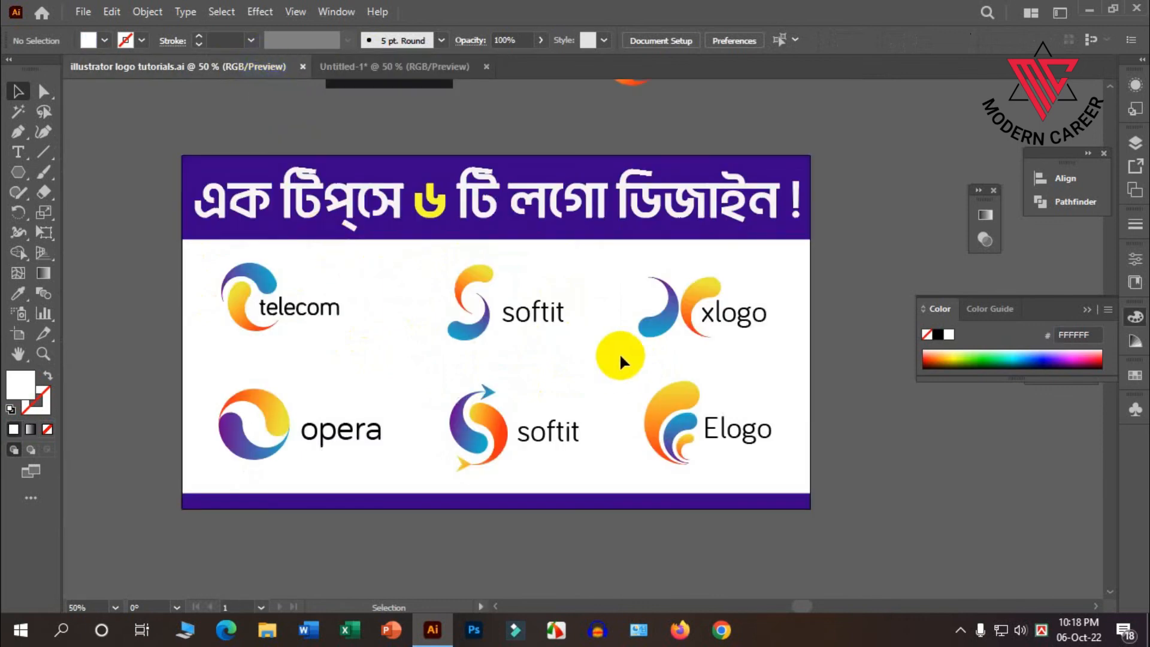
{"action": "left_click", "coordinate": [378, 67]}
{"action": "left_click_drag", "start_coordinate": [261, 211], "coordinate": [429, 344]}
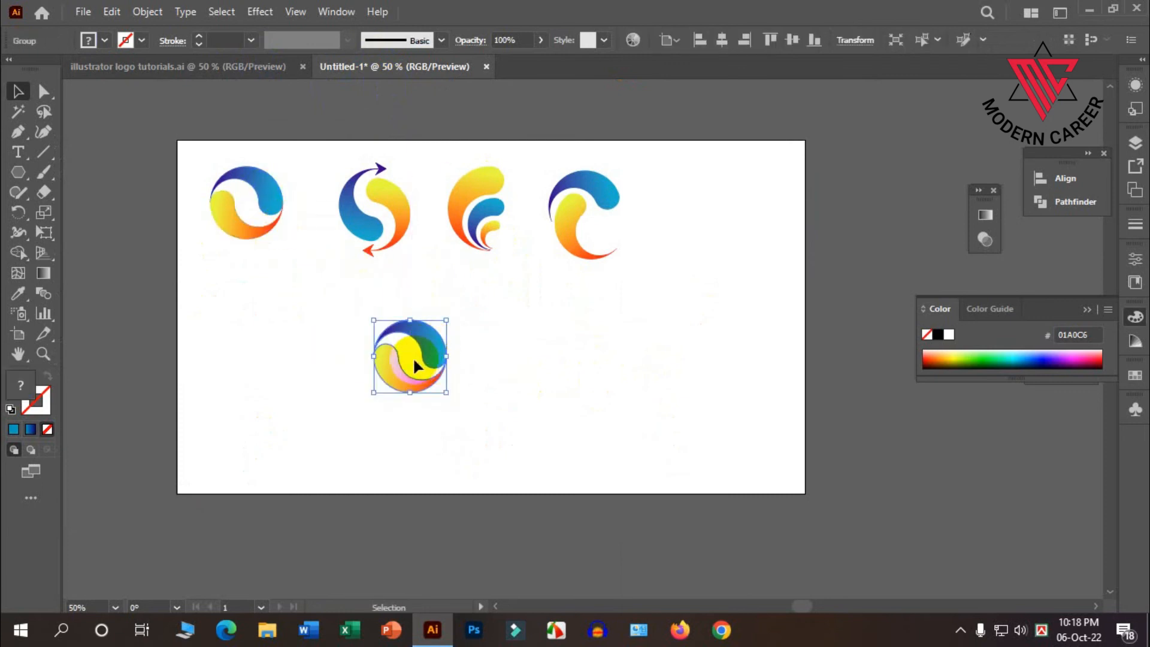
{"action": "scroll", "coordinate": [417, 365], "scroll_direction": "up", "scroll_amount": 1}
{"action": "right_click", "coordinate": [429, 333]}
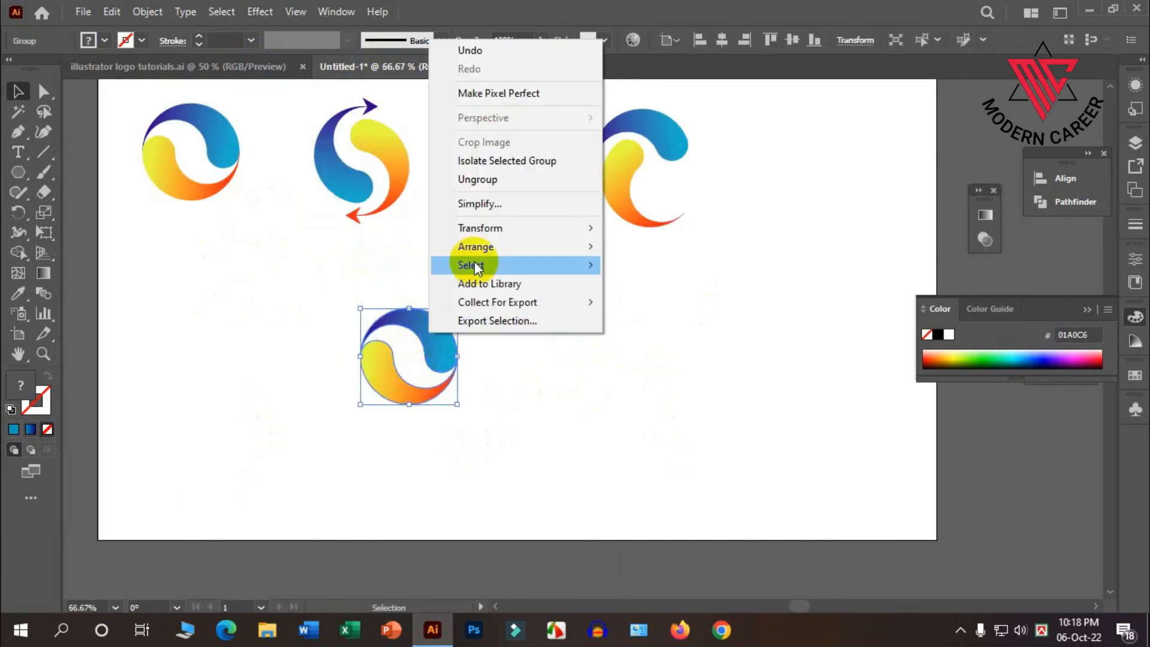
{"action": "left_click", "coordinate": [485, 179]}
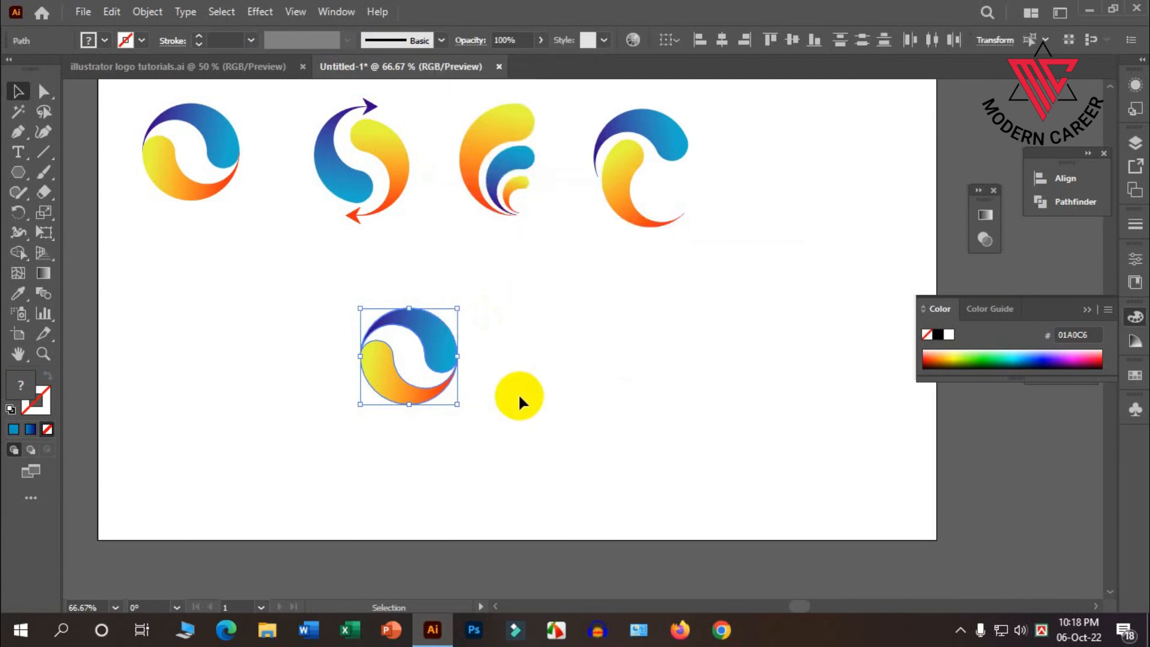
{"action": "left_click", "coordinate": [518, 393]}
Rotate the new copy's blue swirl a quarter turn counterclockwise so its rounded end is at the top.
{"action": "left_click", "coordinate": [255, 64]}
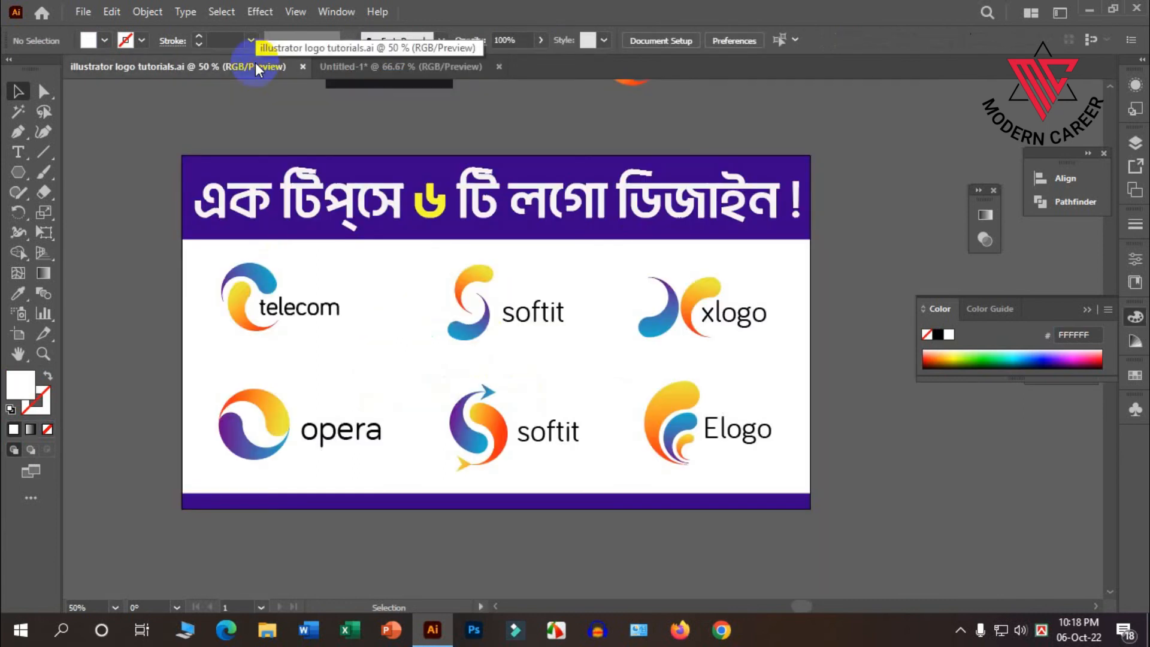
{"action": "left_click", "coordinate": [362, 66]}
{"action": "scroll", "coordinate": [432, 362], "scroll_direction": "up", "scroll_amount": 1}
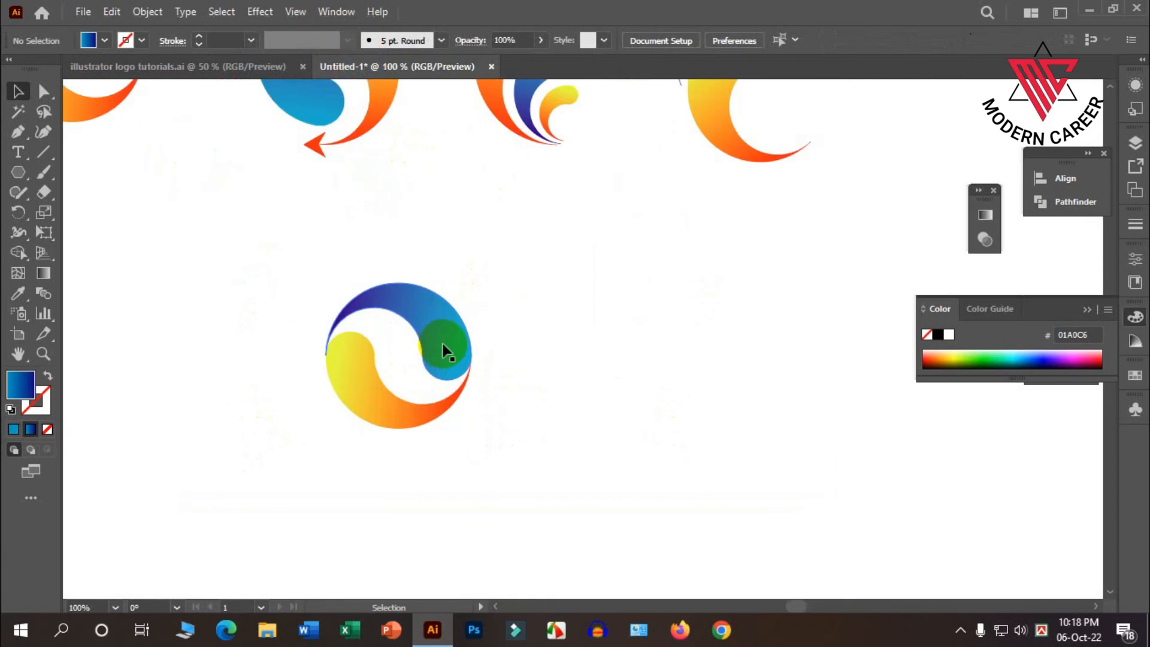
{"action": "left_click", "coordinate": [444, 342]}
{"action": "left_click", "coordinate": [471, 265]}
{"action": "left_click", "coordinate": [442, 331]}
{"action": "left_click_drag", "start_coordinate": [478, 279], "coordinate": [351, 201]}
Rotate the orange swirl a quarter turn counterclockwise and hook its tip inside the blue swirl's curve to form an S.
{"action": "left_click", "coordinate": [393, 350]}
{"action": "left_click_drag", "start_coordinate": [346, 412], "coordinate": [411, 457]}
{"action": "left_click_drag", "start_coordinate": [509, 429], "coordinate": [369, 313]}
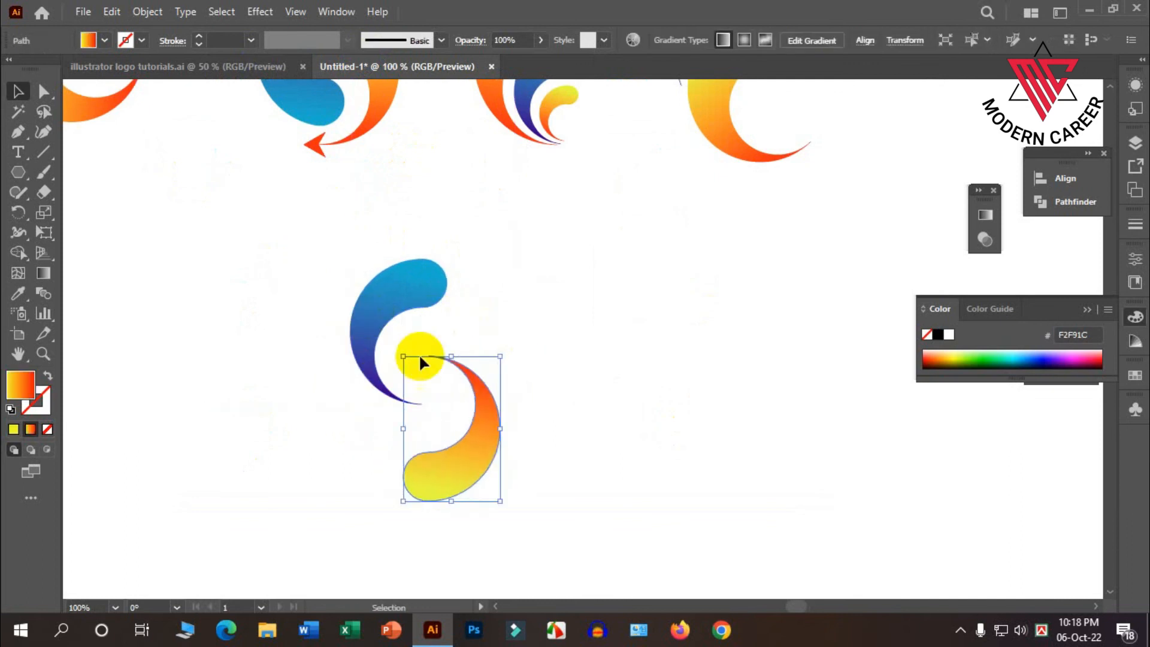
{"action": "left_click", "coordinate": [525, 413]}
{"action": "left_click_drag", "start_coordinate": [499, 438], "coordinate": [452, 403]}
{"action": "scroll", "coordinate": [473, 423], "scroll_direction": "down", "scroll_amount": 2}
{"action": "left_click", "coordinate": [559, 423]}
{"action": "left_click", "coordinate": [232, 63]}
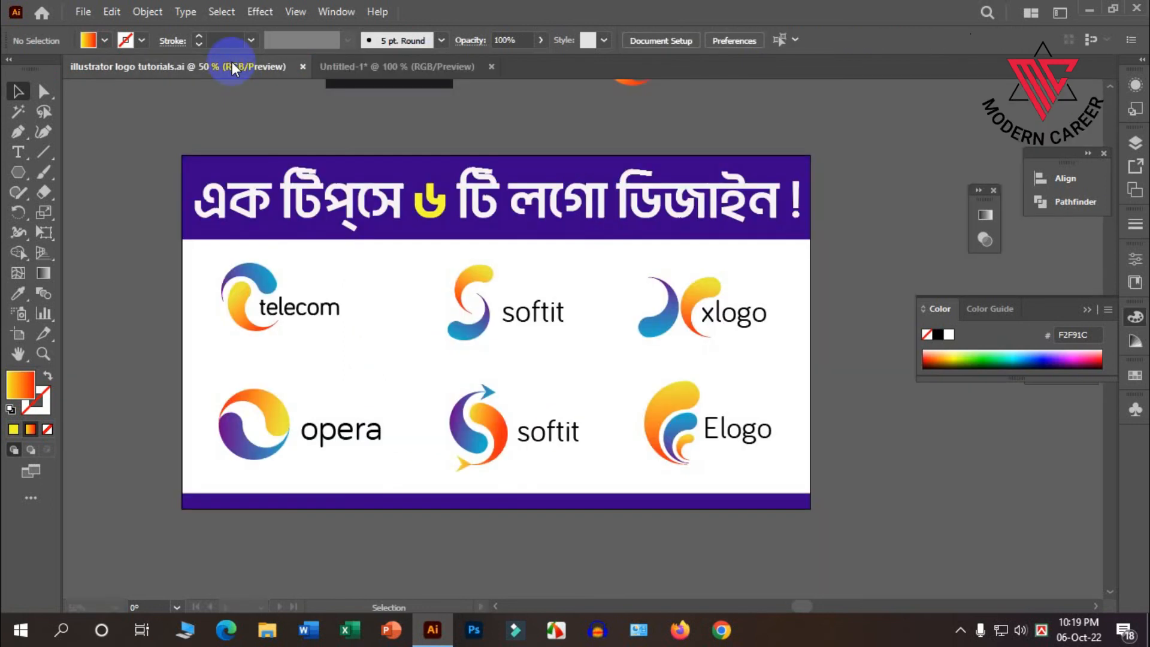
{"action": "left_click", "coordinate": [327, 66]}
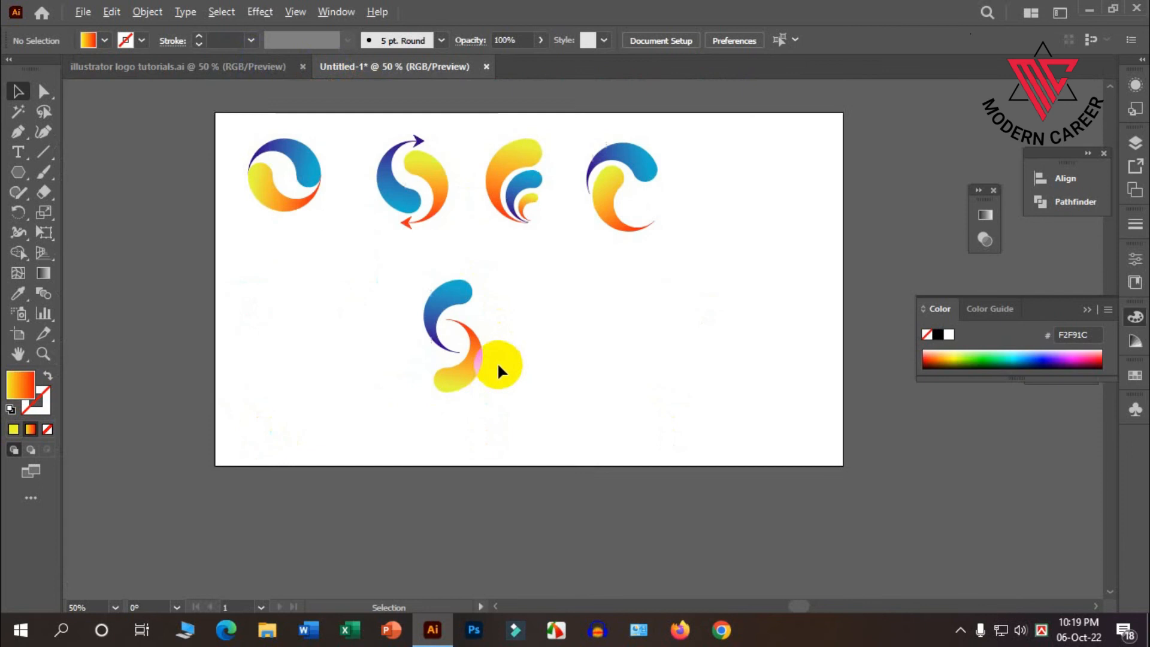
Group the two swirls of the S-shaped logo and move the group to the right end of the logo row.
{"action": "scroll", "coordinate": [497, 362], "scroll_direction": "up", "scroll_amount": 1}
{"action": "left_click_drag", "start_coordinate": [435, 331], "coordinate": [431, 328]}
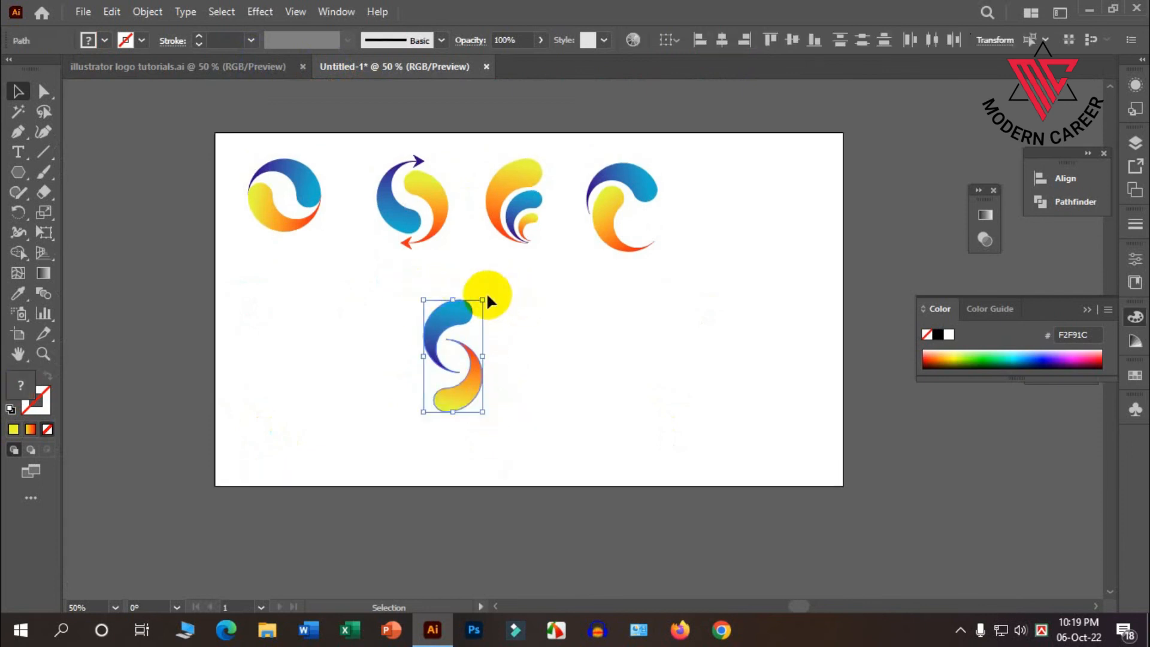
{"action": "left_click_drag", "start_coordinate": [486, 298], "coordinate": [499, 299]}
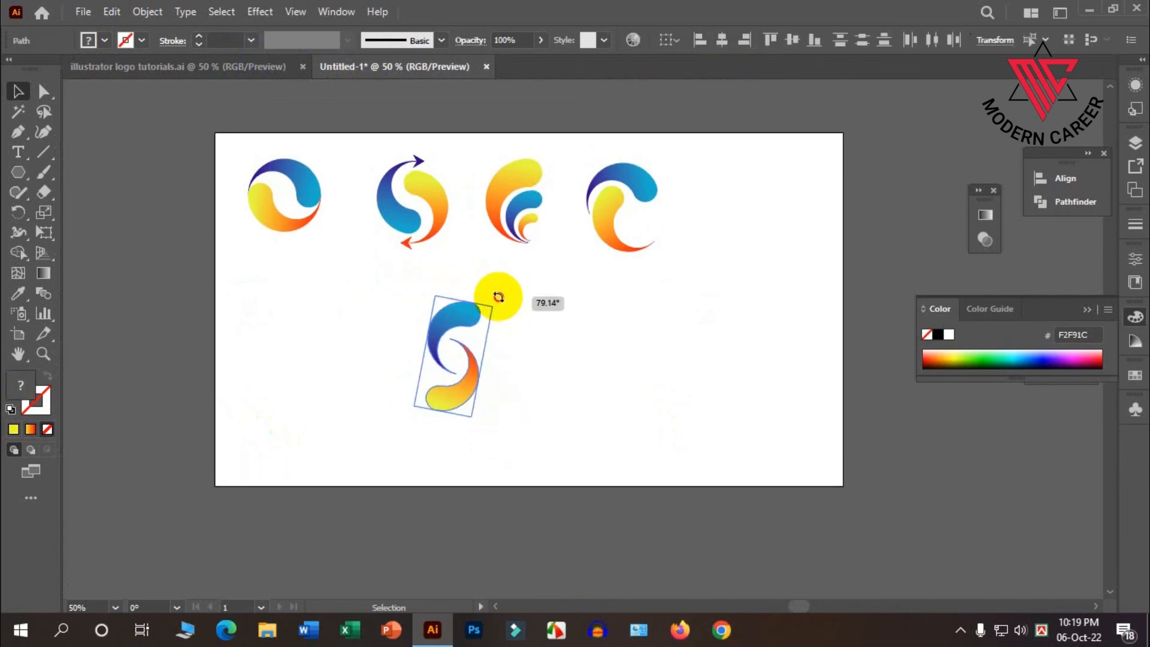
{"action": "left_click_drag", "start_coordinate": [498, 298], "coordinate": [497, 300]}
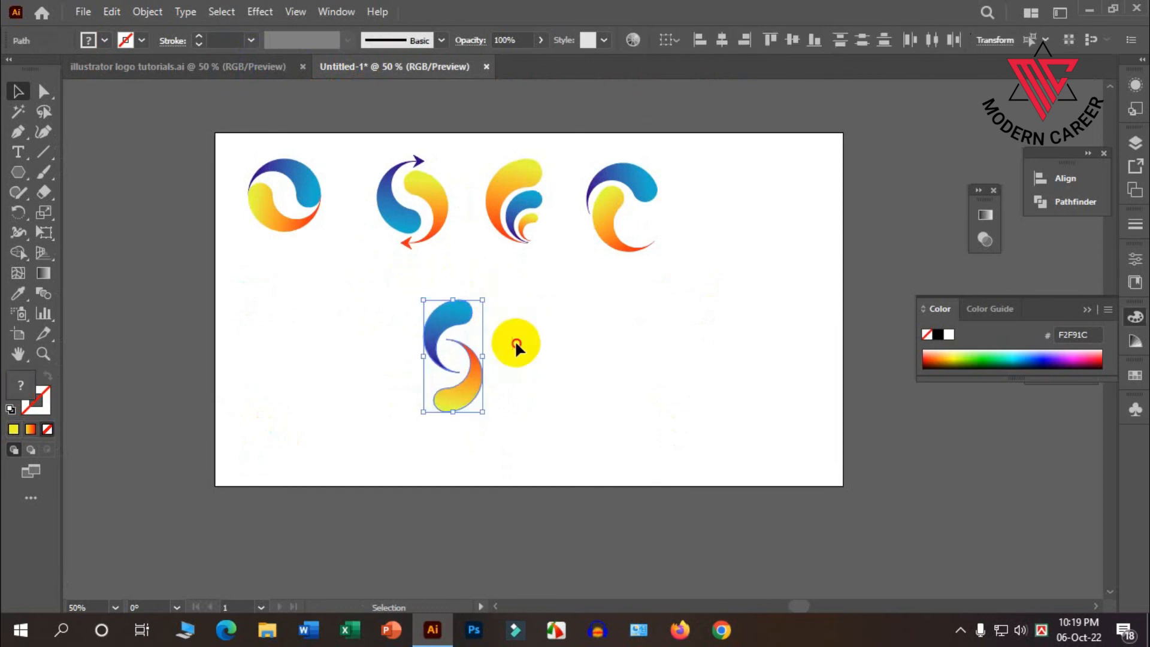
{"action": "right_click", "coordinate": [439, 308]}
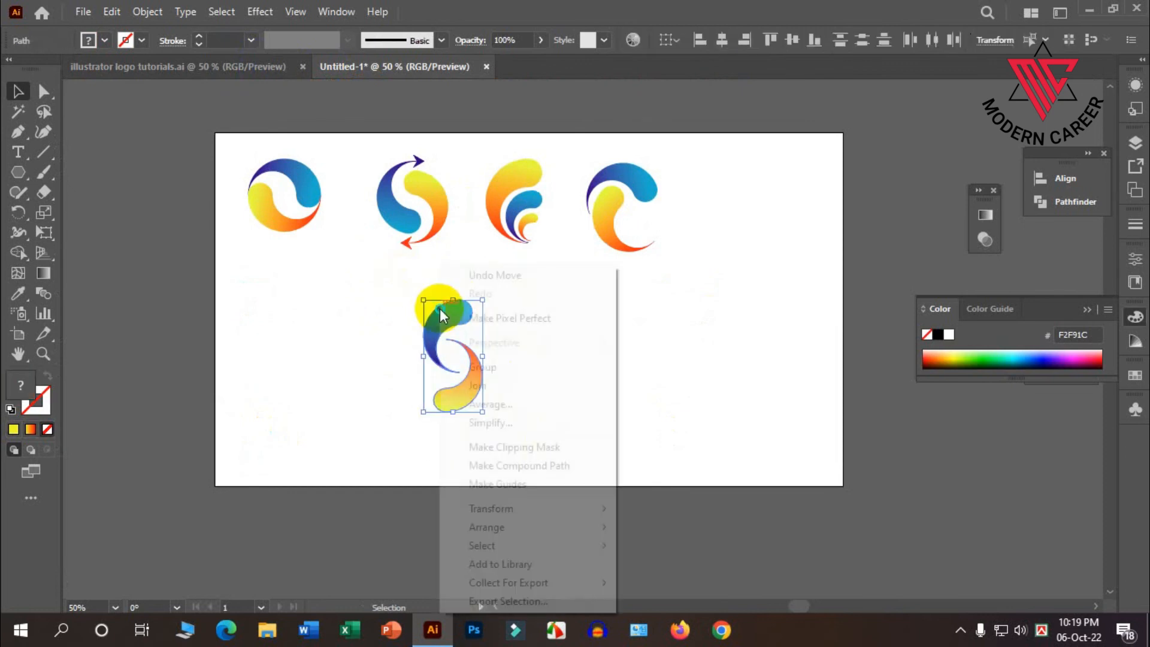
{"action": "left_click", "coordinate": [480, 367]}
{"action": "left_click_drag", "start_coordinate": [484, 383], "coordinate": [779, 230]}
{"action": "left_click", "coordinate": [727, 336]}
Shift the nested-curve logo to the right to even out the row's spacing, and compare the row with the sample sheet.
{"action": "left_click_drag", "start_coordinate": [598, 207], "coordinate": [541, 210]}
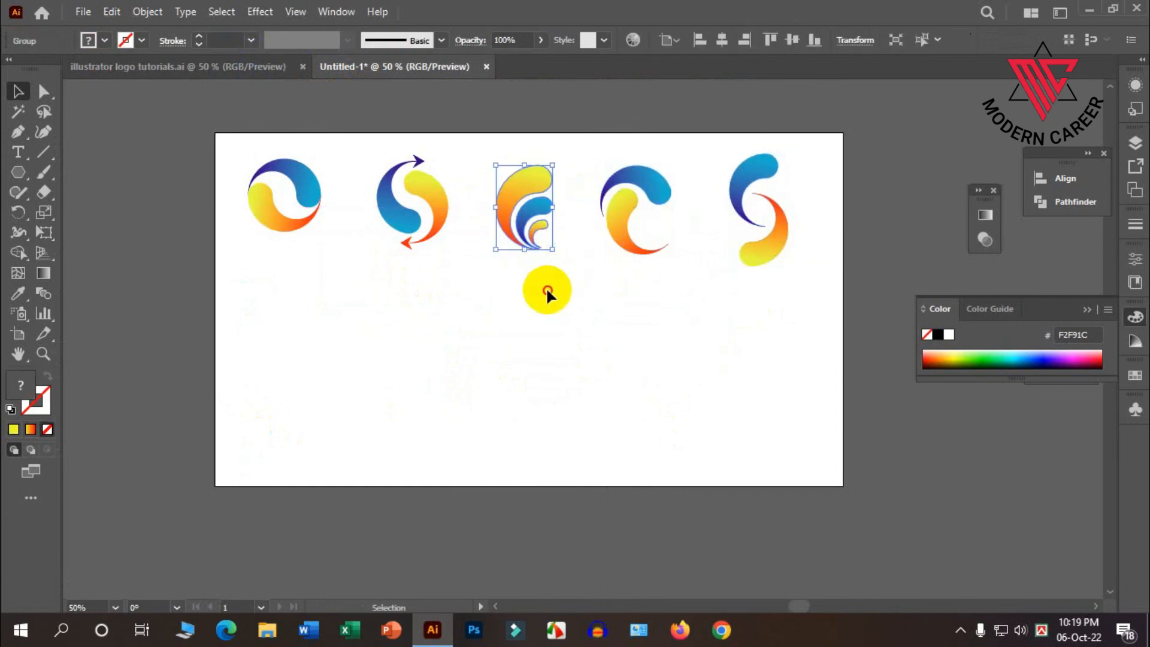
{"action": "left_click", "coordinate": [545, 287]}
{"action": "scroll", "coordinate": [483, 393], "scroll_direction": "up", "scroll_amount": 2}
{"action": "left_click", "coordinate": [244, 58]}
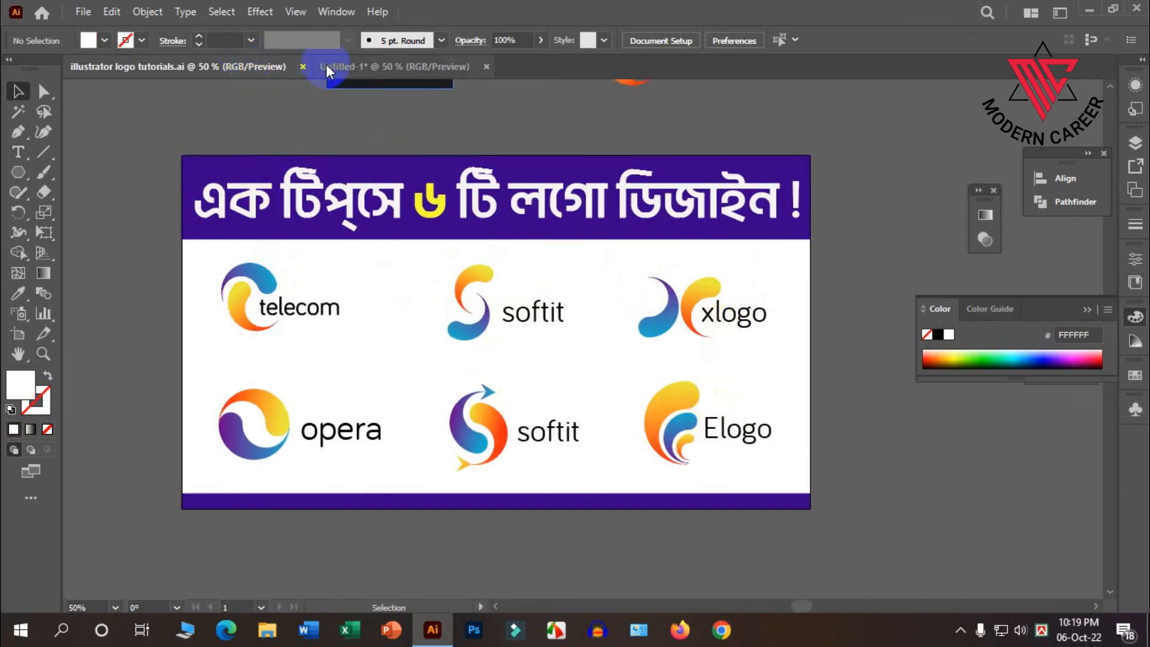
{"action": "left_click", "coordinate": [343, 65]}
{"action": "left_click", "coordinate": [427, 333]}
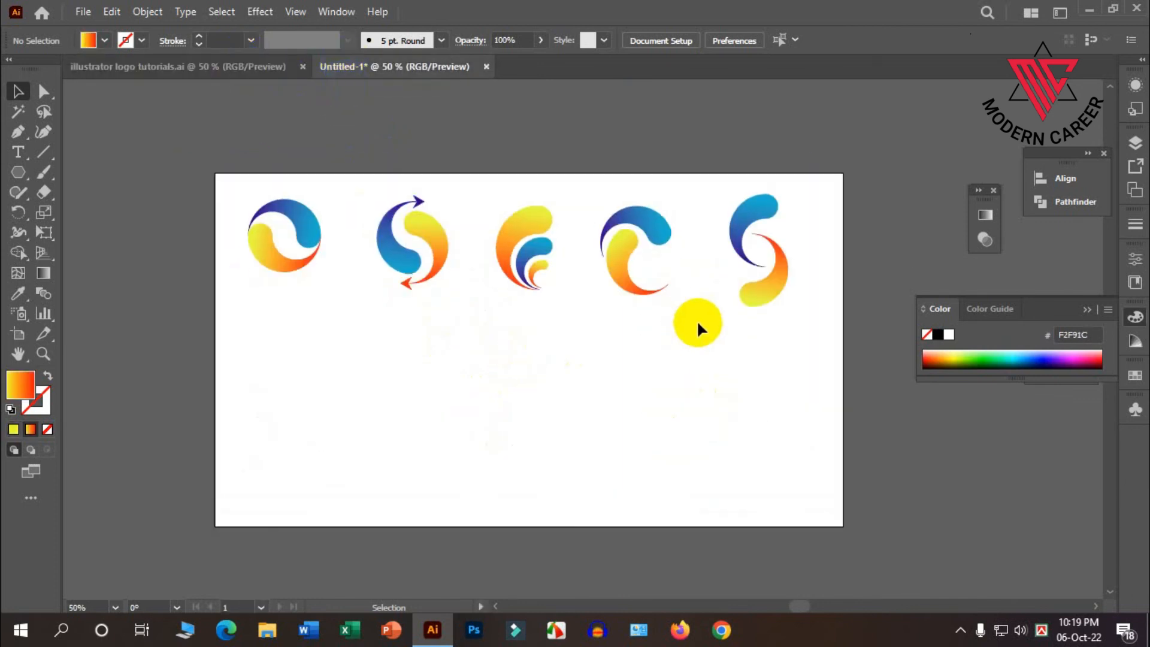
Duplicate the S-shaped logo into the empty area below the row and ungroup the copy's two swirls.
{"action": "left_click_drag", "start_coordinate": [778, 286], "coordinate": [652, 440]}
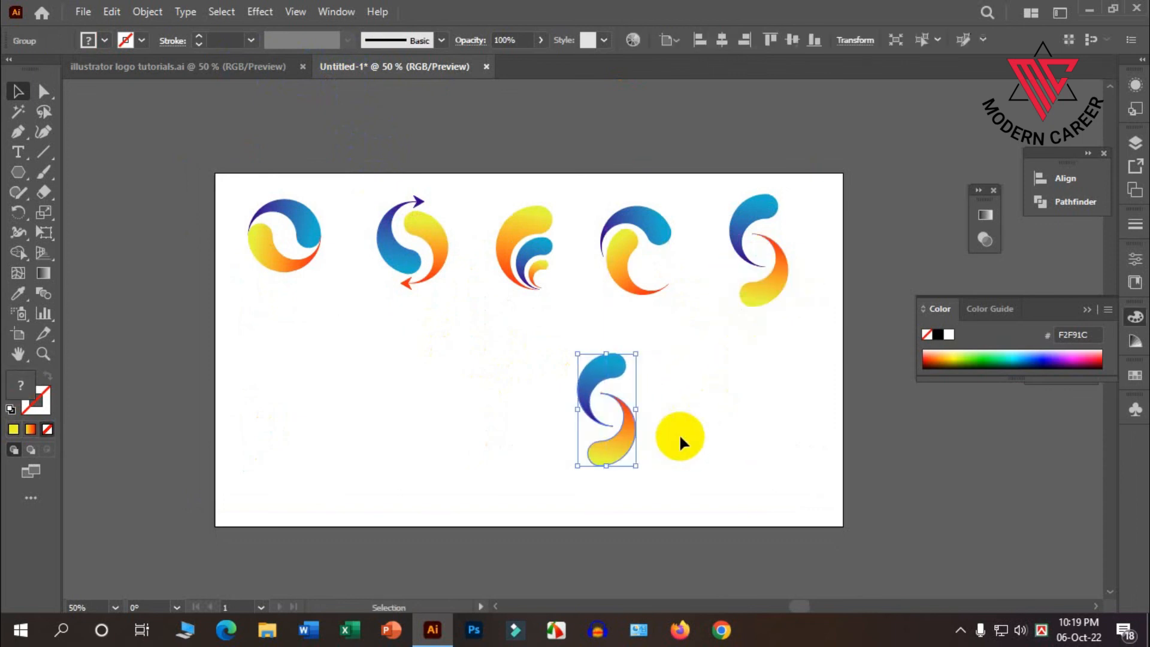
{"action": "scroll", "coordinate": [679, 434], "scroll_direction": "down", "scroll_amount": 1}
{"action": "right_click", "coordinate": [593, 403]}
{"action": "left_click", "coordinate": [639, 250]}
{"action": "left_click", "coordinate": [680, 429]}
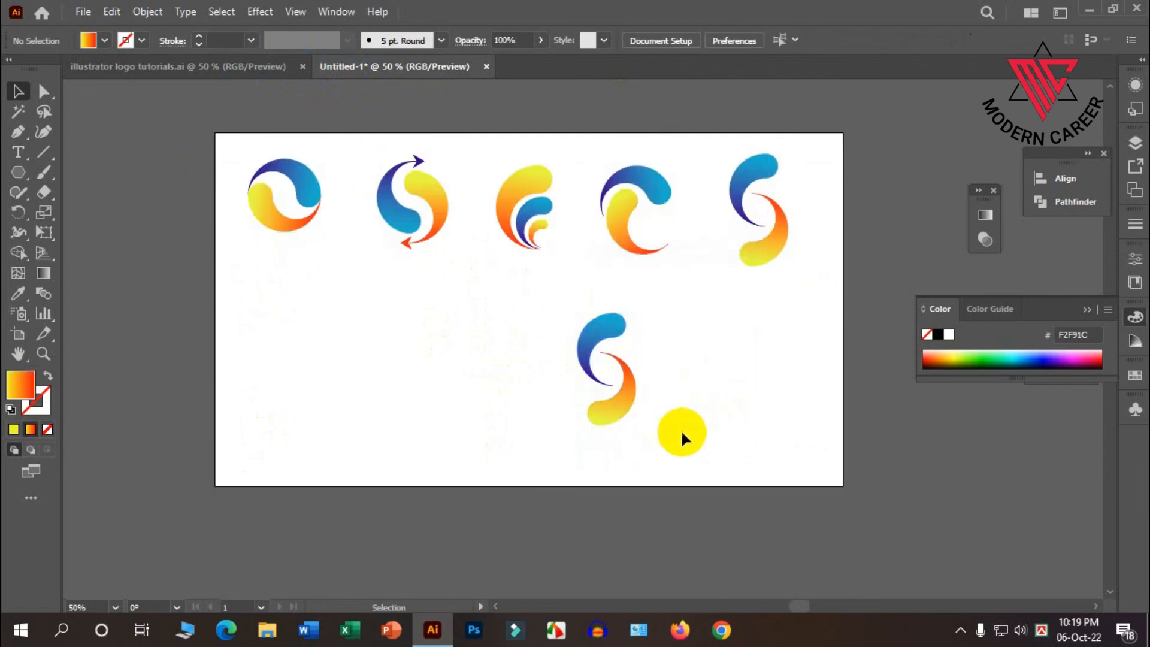
Move the copy's orange swirl to the other side of the blue swirl so they sit back to back as an X.
{"action": "scroll", "coordinate": [681, 429], "scroll_direction": "up", "scroll_amount": 1}
{"action": "left_click_drag", "start_coordinate": [595, 399], "coordinate": [526, 326]}
{"action": "left_click", "coordinate": [635, 382]}
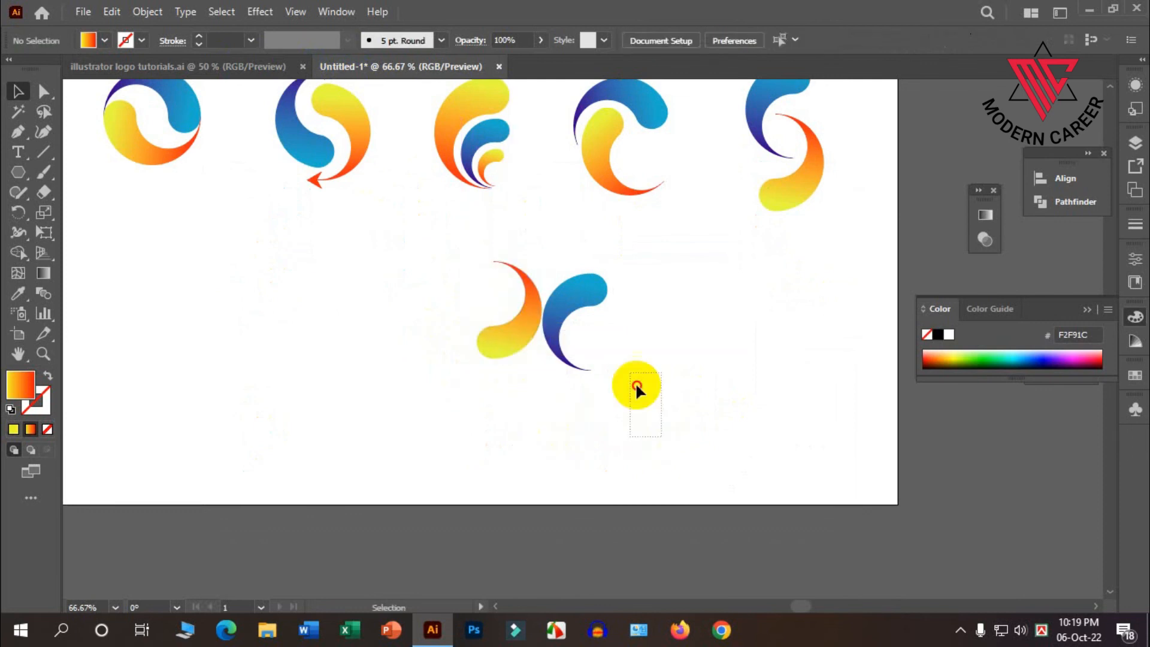
Group the two back-to-back swirls and rotate the group slightly counterclockwise to level the X shape.
{"action": "left_click_drag", "start_coordinate": [635, 382], "coordinate": [520, 303]}
{"action": "right_click", "coordinate": [523, 307]}
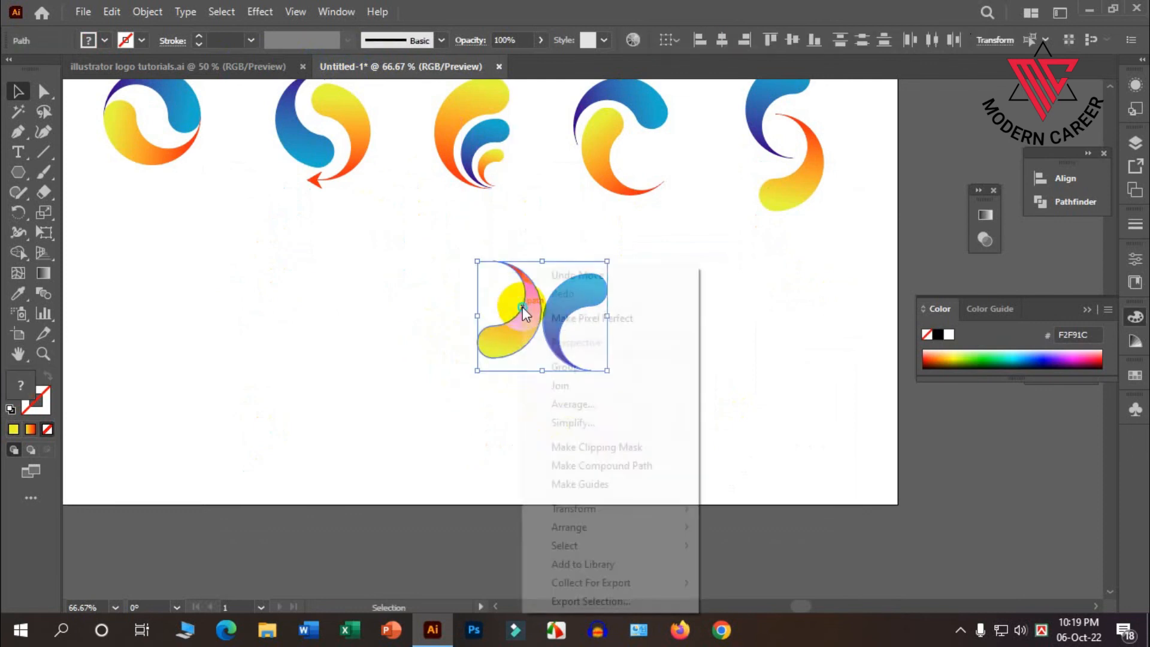
{"action": "left_click", "coordinate": [605, 367]}
{"action": "left_click_drag", "start_coordinate": [621, 261], "coordinate": [605, 247]}
Move the X-shaped logo directly beneath the S-shaped logo at the right side of the artboard.
{"action": "left_click_drag", "start_coordinate": [570, 321], "coordinate": [643, 317]}
{"action": "left_click", "coordinate": [668, 461]}
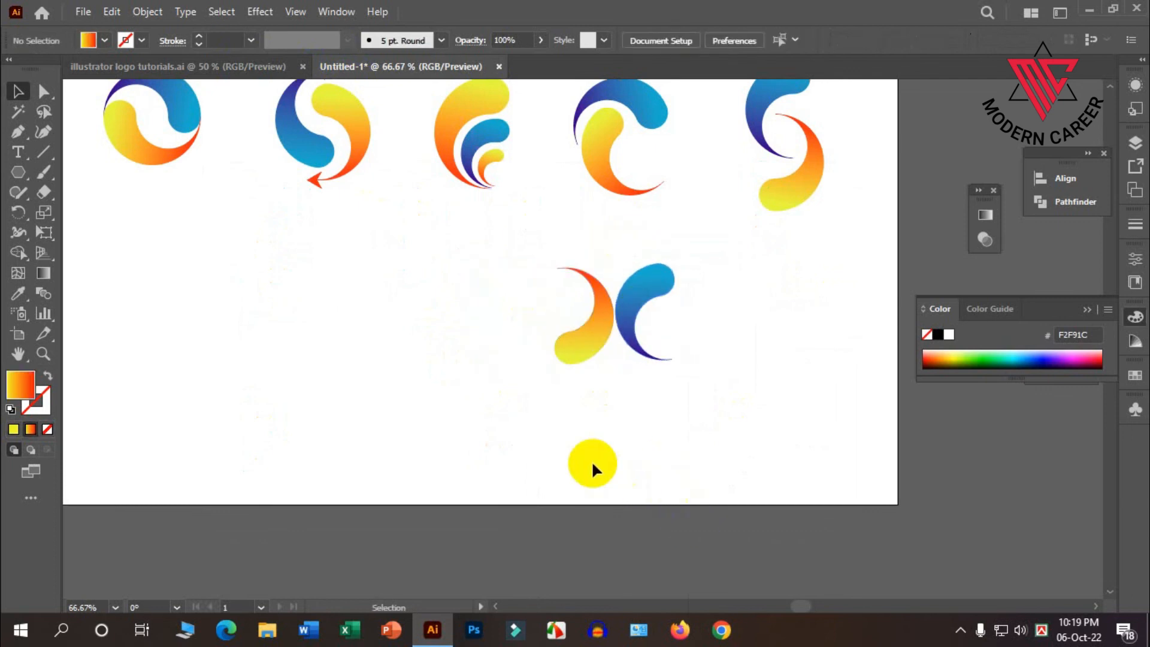
{"action": "scroll", "coordinate": [612, 451], "scroll_direction": "up", "scroll_amount": 1}
{"action": "scroll", "coordinate": [658, 390], "scroll_direction": "down", "scroll_amount": 1}
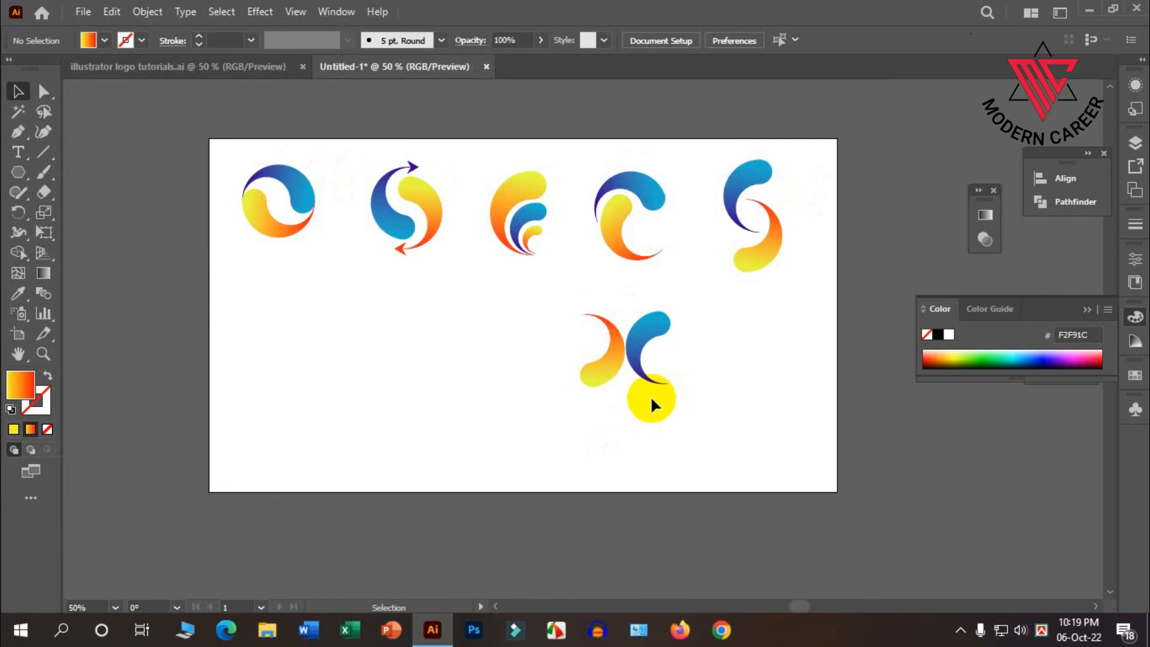
{"action": "left_click_drag", "start_coordinate": [612, 345], "coordinate": [636, 366]}
{"action": "scroll", "coordinate": [599, 365], "scroll_direction": "up", "scroll_amount": 1}
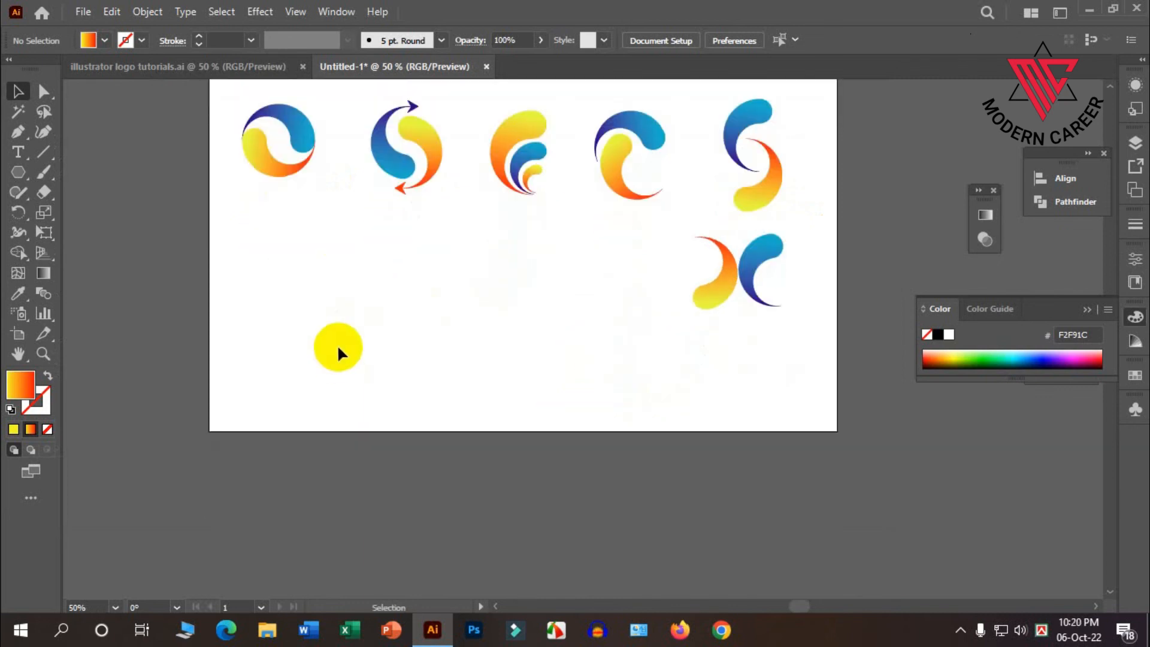
{"action": "scroll", "coordinate": [264, 321], "scroll_direction": "up", "scroll_amount": 2}
{"action": "left_click_drag", "start_coordinate": [334, 346], "coordinate": [508, 198]}
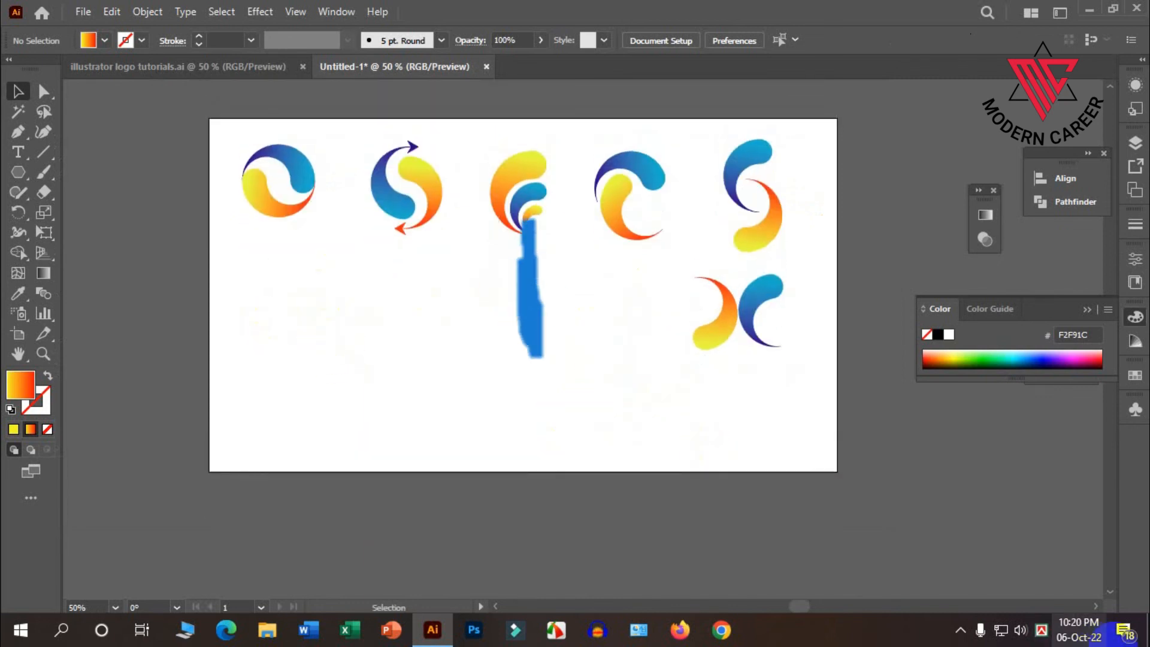
{"action": "scroll", "coordinate": [513, 336], "scroll_direction": "down", "scroll_amount": 2}
{"action": "scroll", "coordinate": [380, 279], "scroll_direction": "up", "scroll_amount": 1}
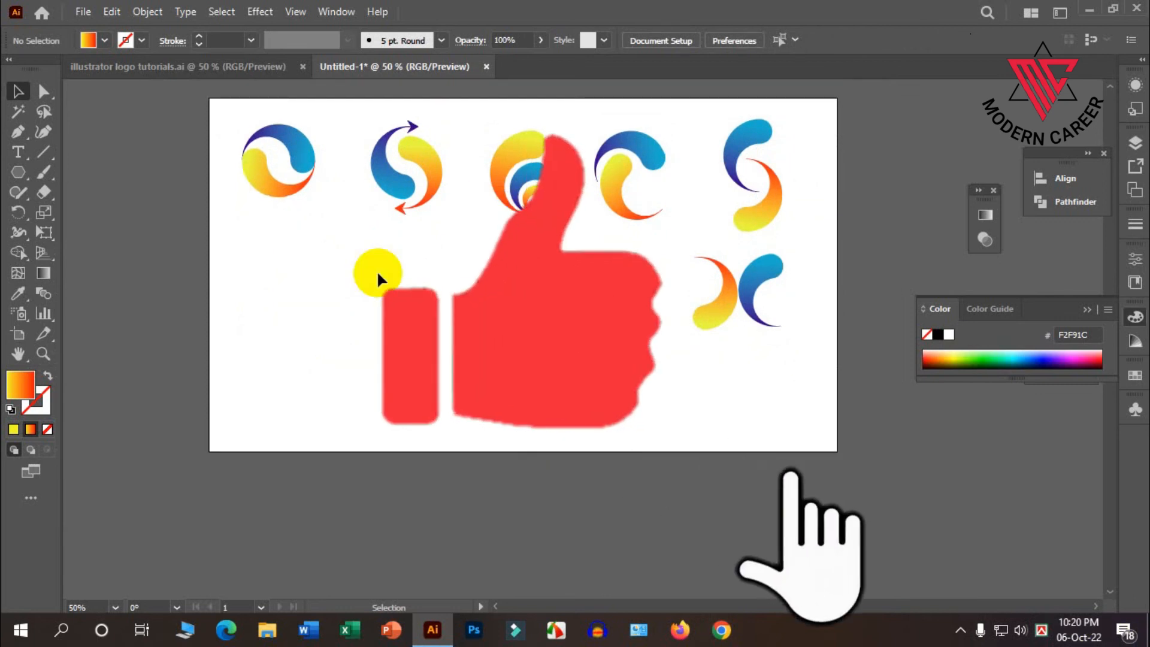